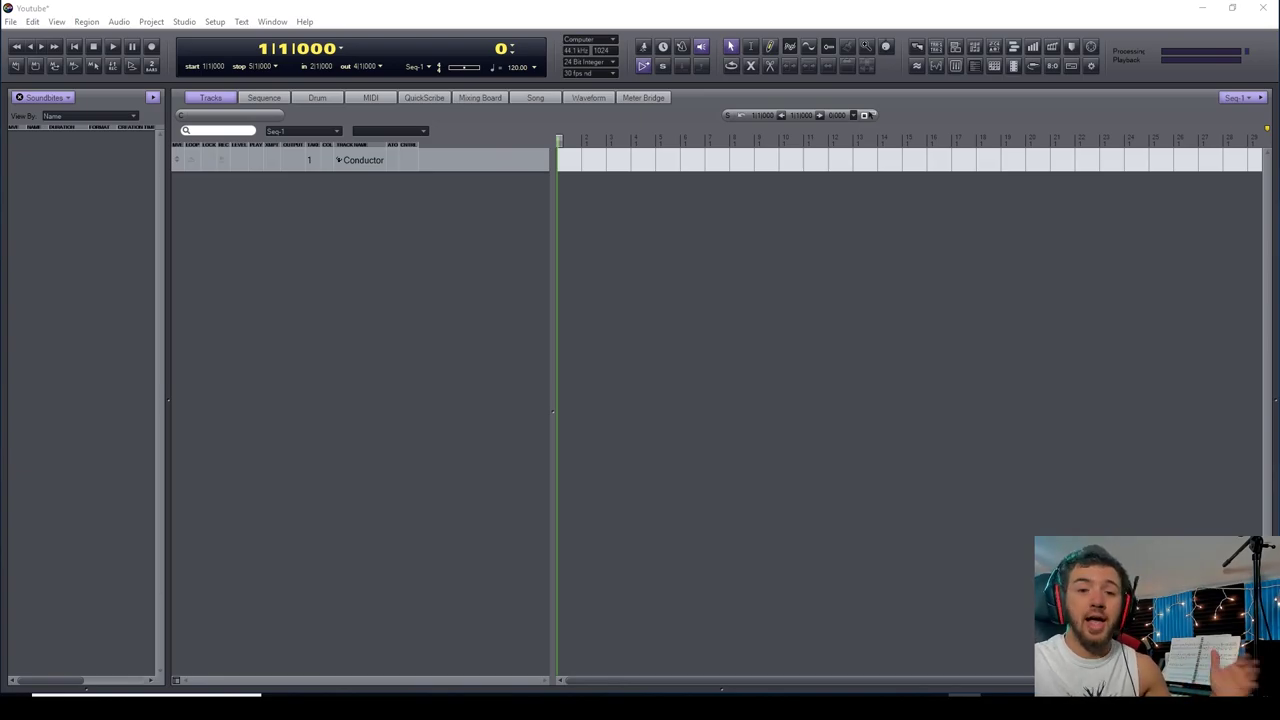
Add a stereo East West Play [18 out] instrument track with the 70 Piece Str Marc RR patch loaded.
right_click(416, 242)
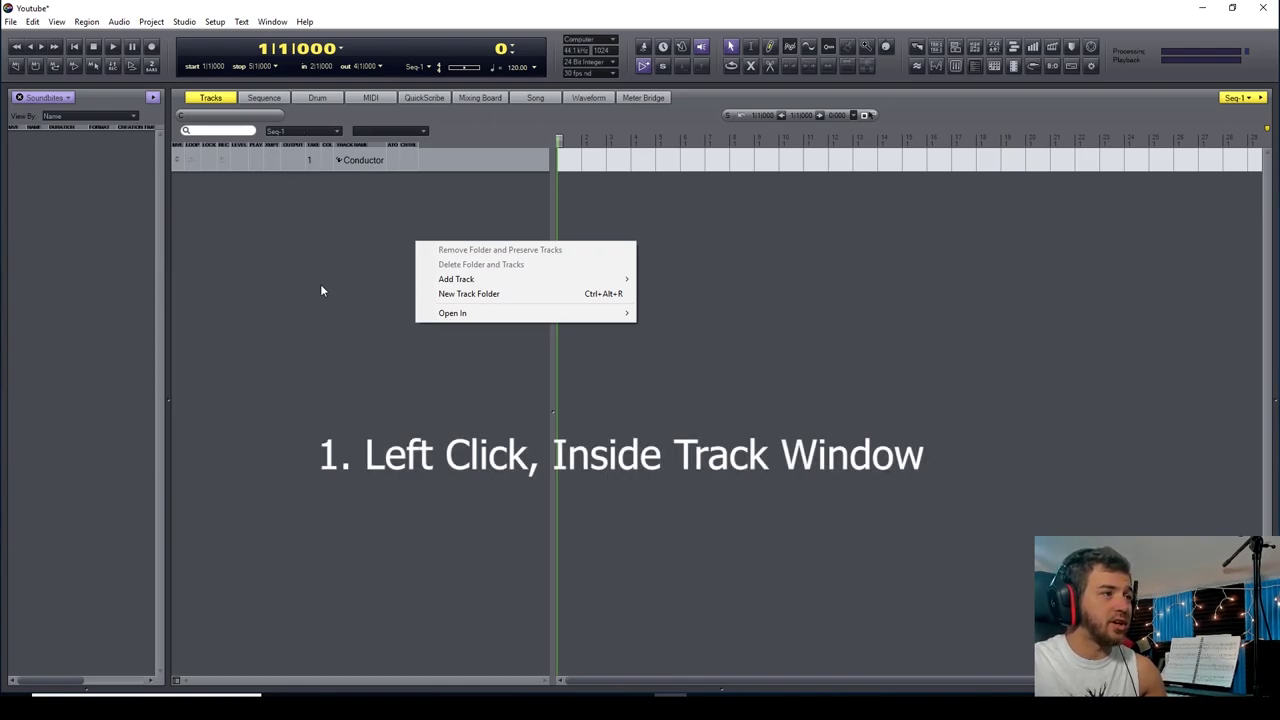
mouse_move(492, 284)
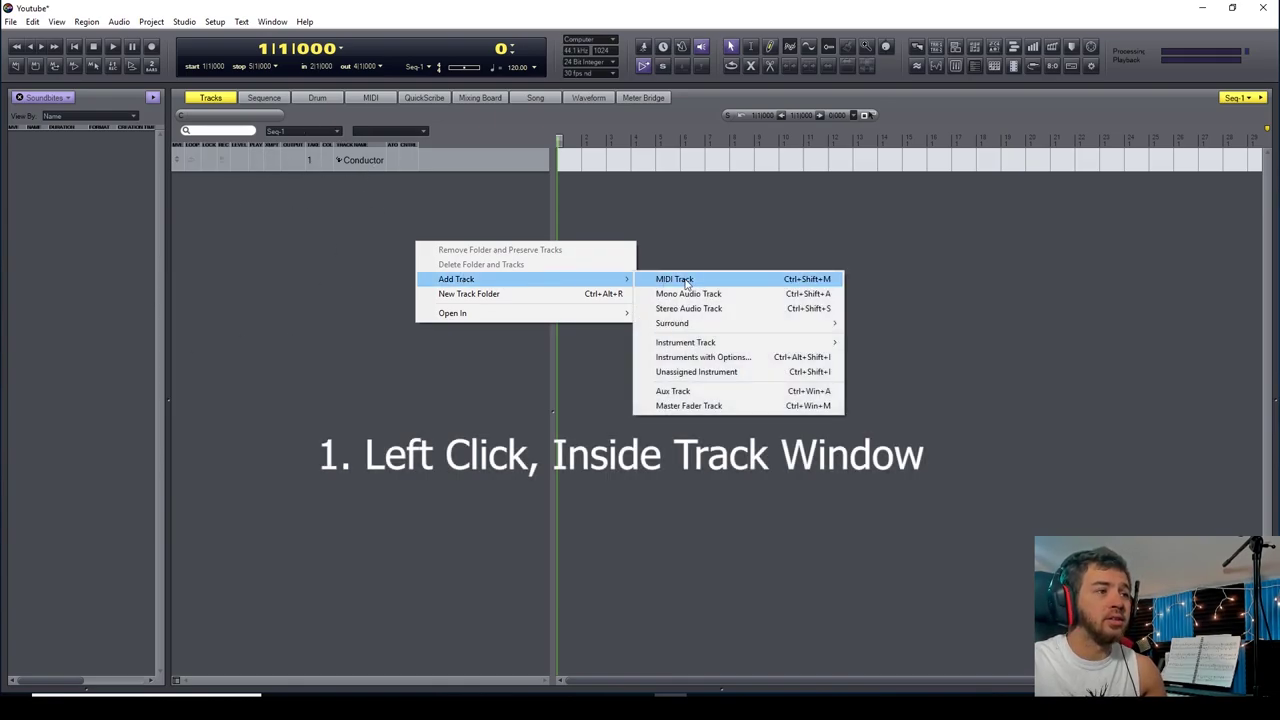
mouse_move(720, 346)
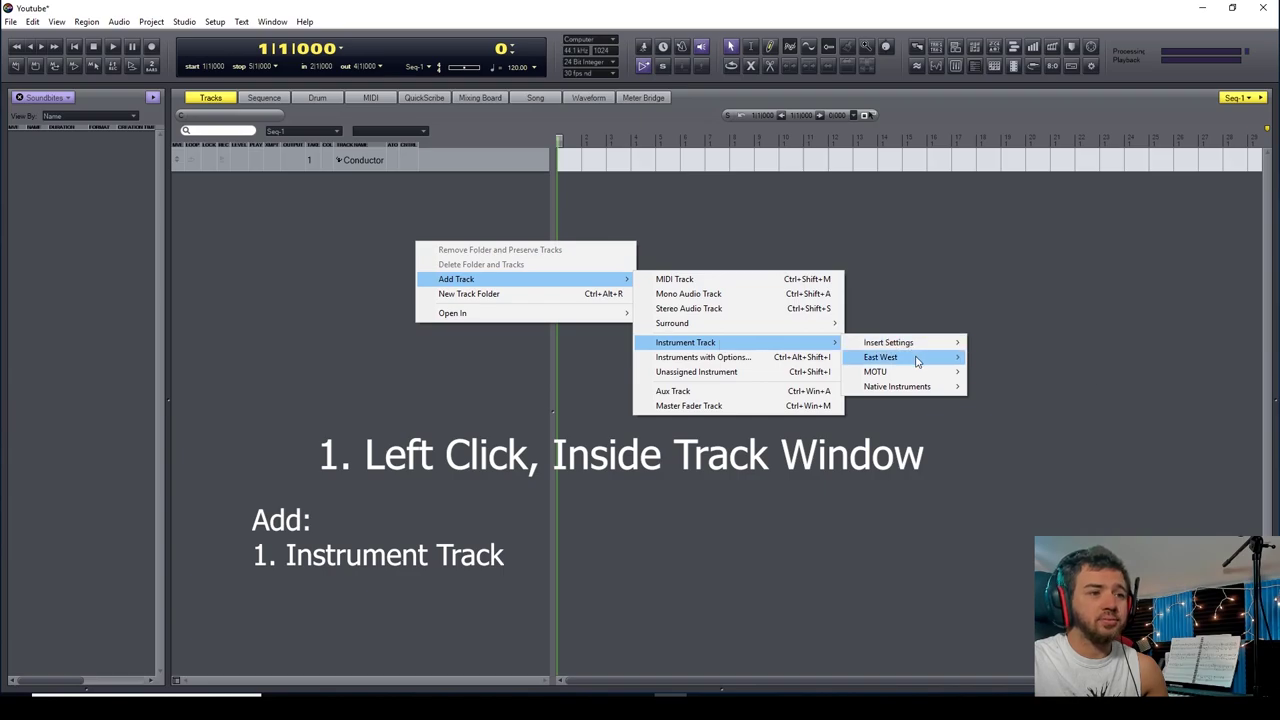
mouse_move(918, 362)
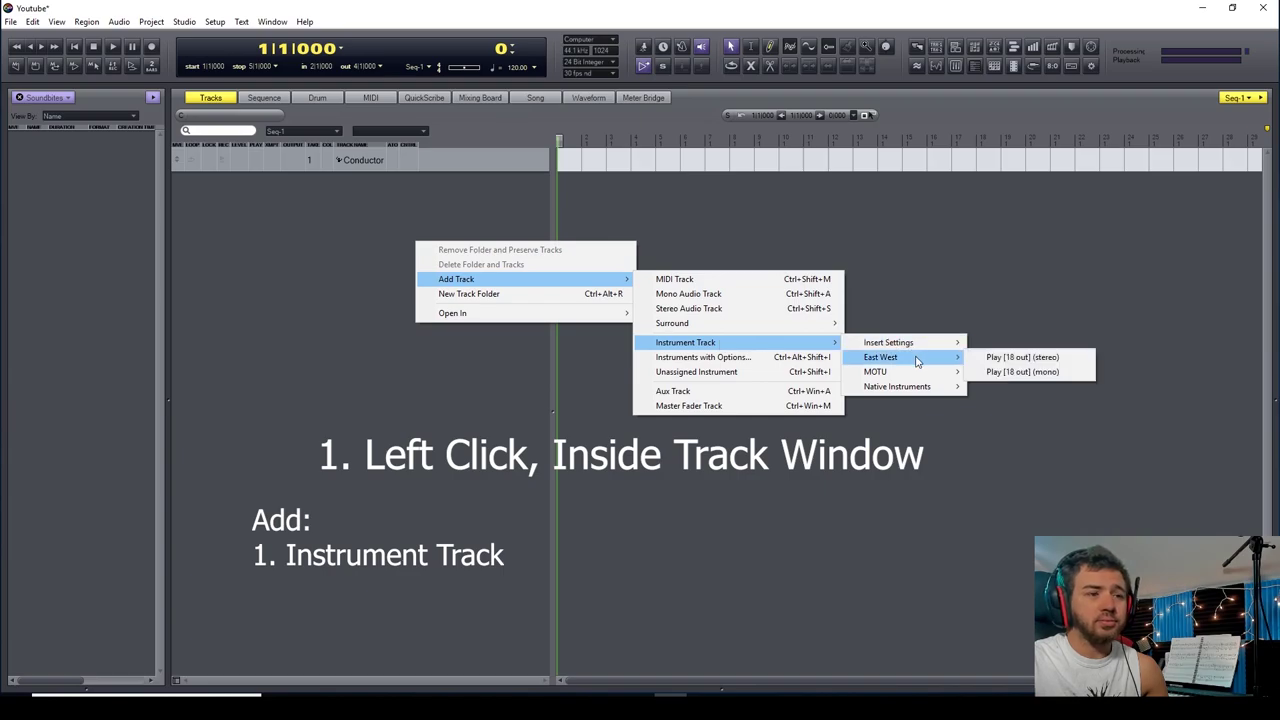
click(1040, 358)
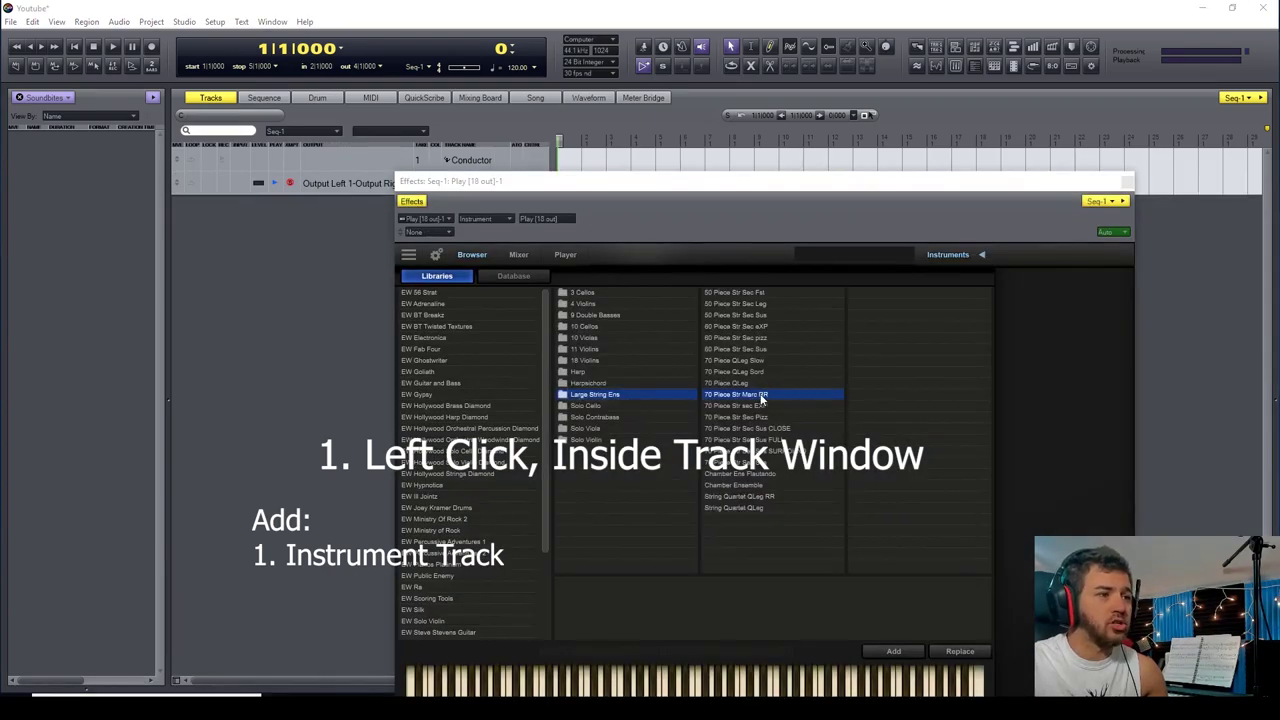
double_click(762, 396)
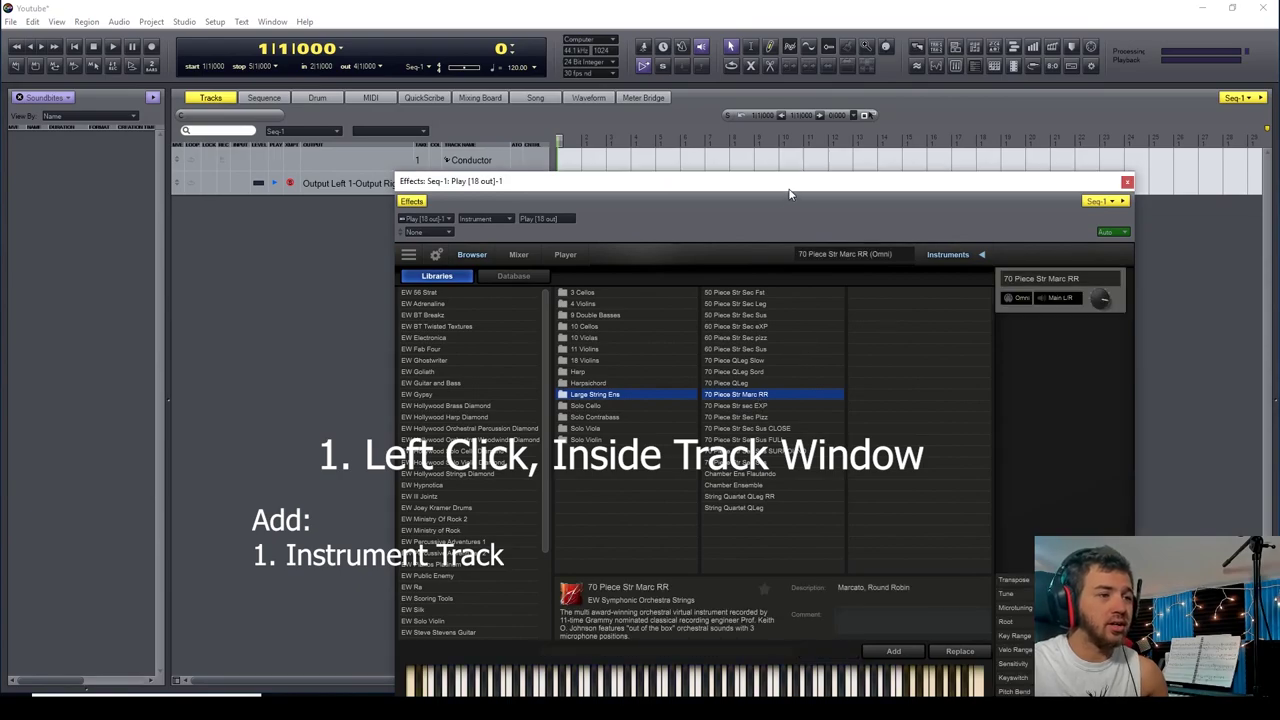
click(1127, 181)
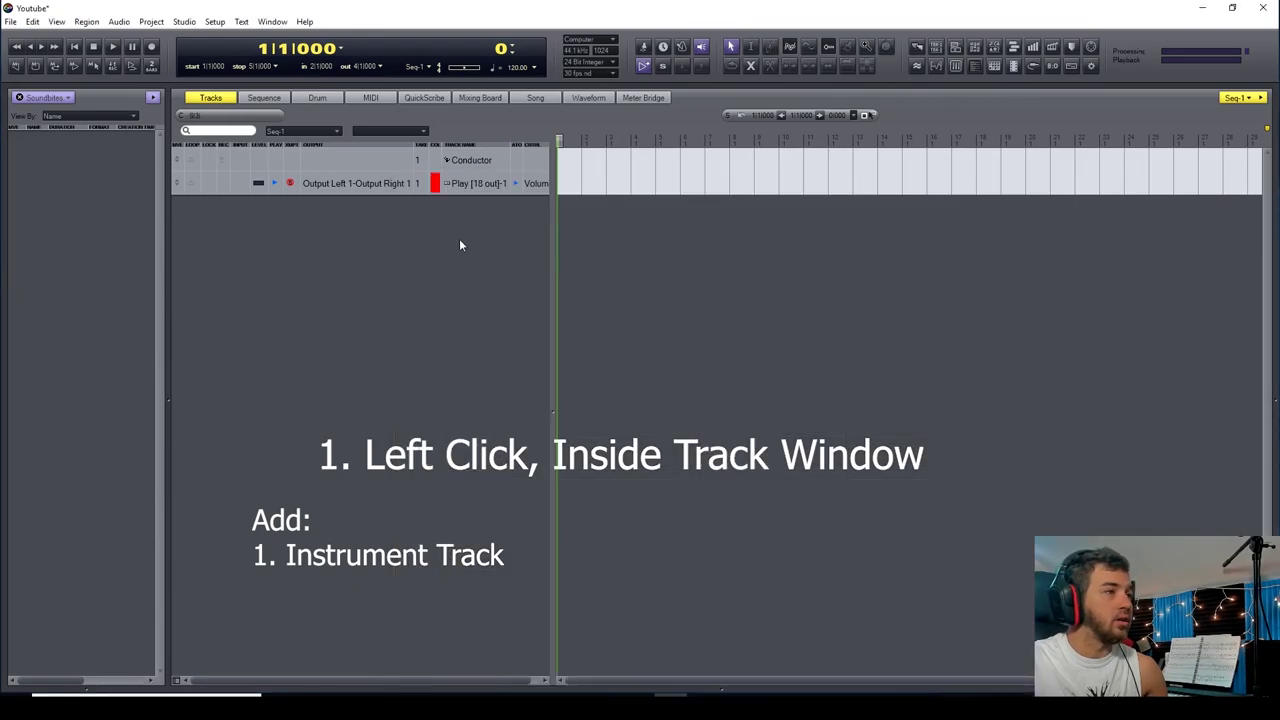
Add a MIDI-1 track and an Aux-1 track to the track list.
right_click(393, 243)
mouse_move(472, 280)
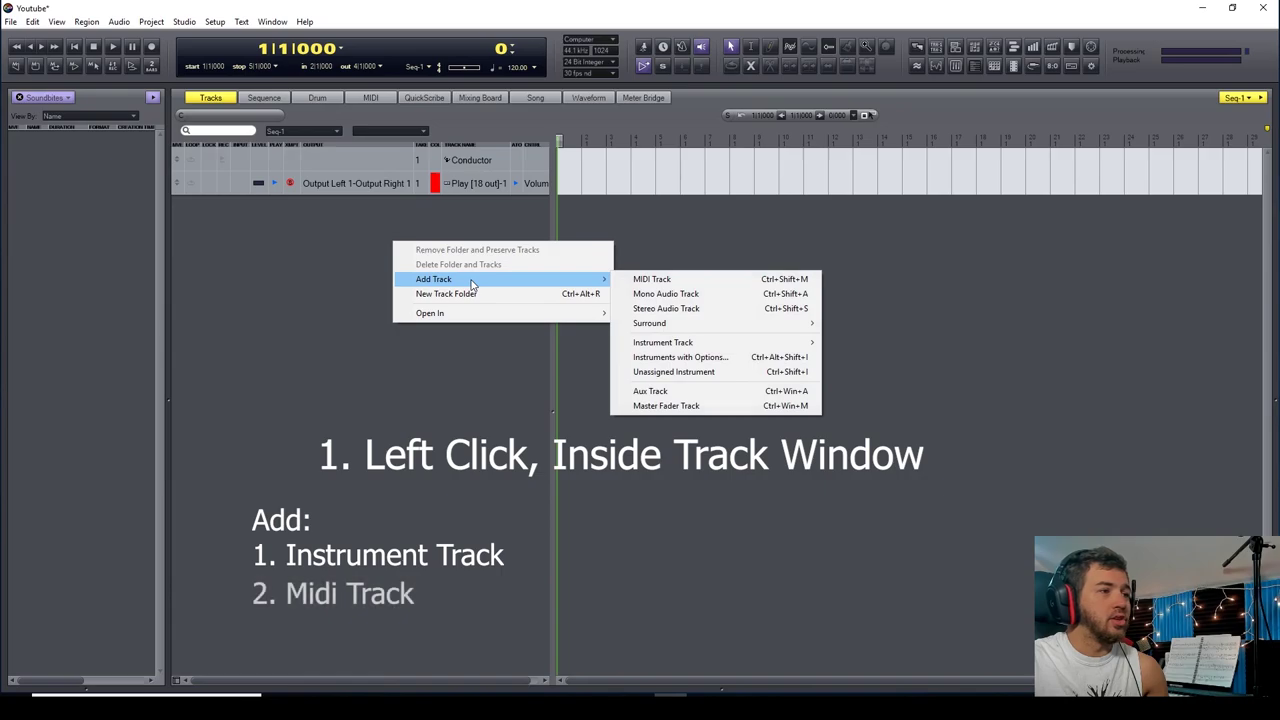
click(662, 281)
right_click(424, 247)
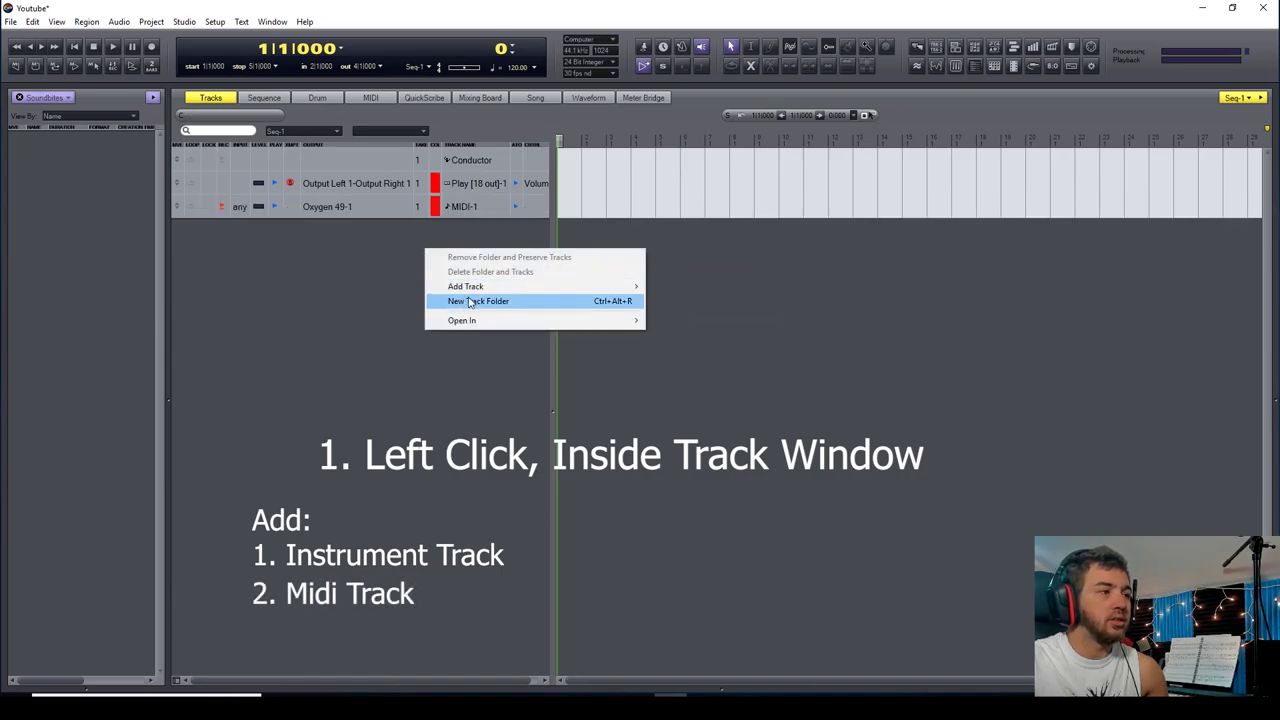
mouse_move(475, 287)
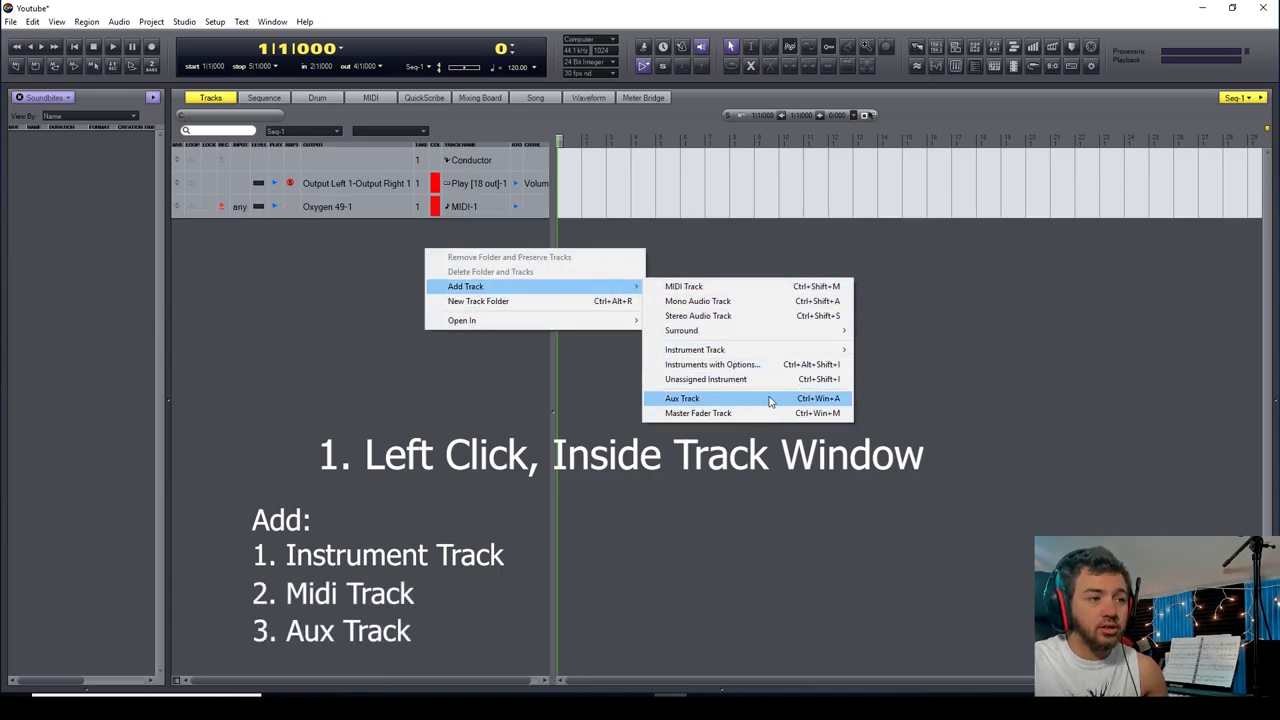
click(692, 401)
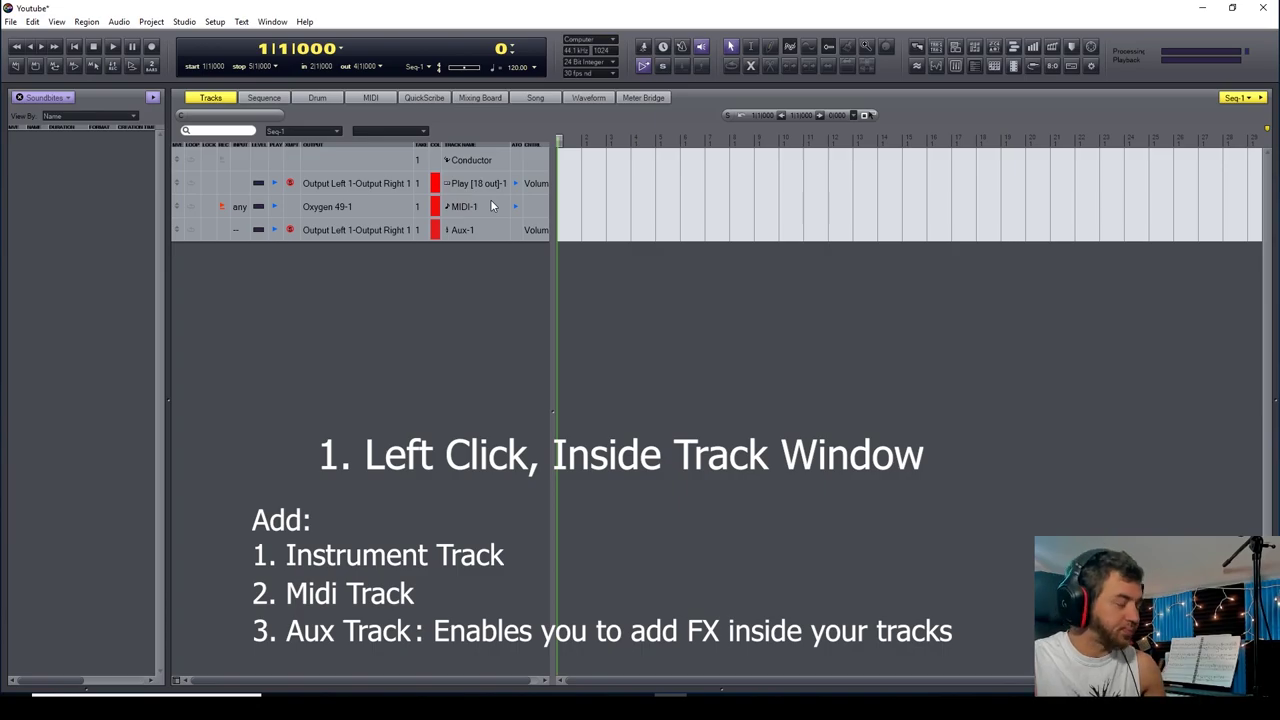
double_click(470, 185)
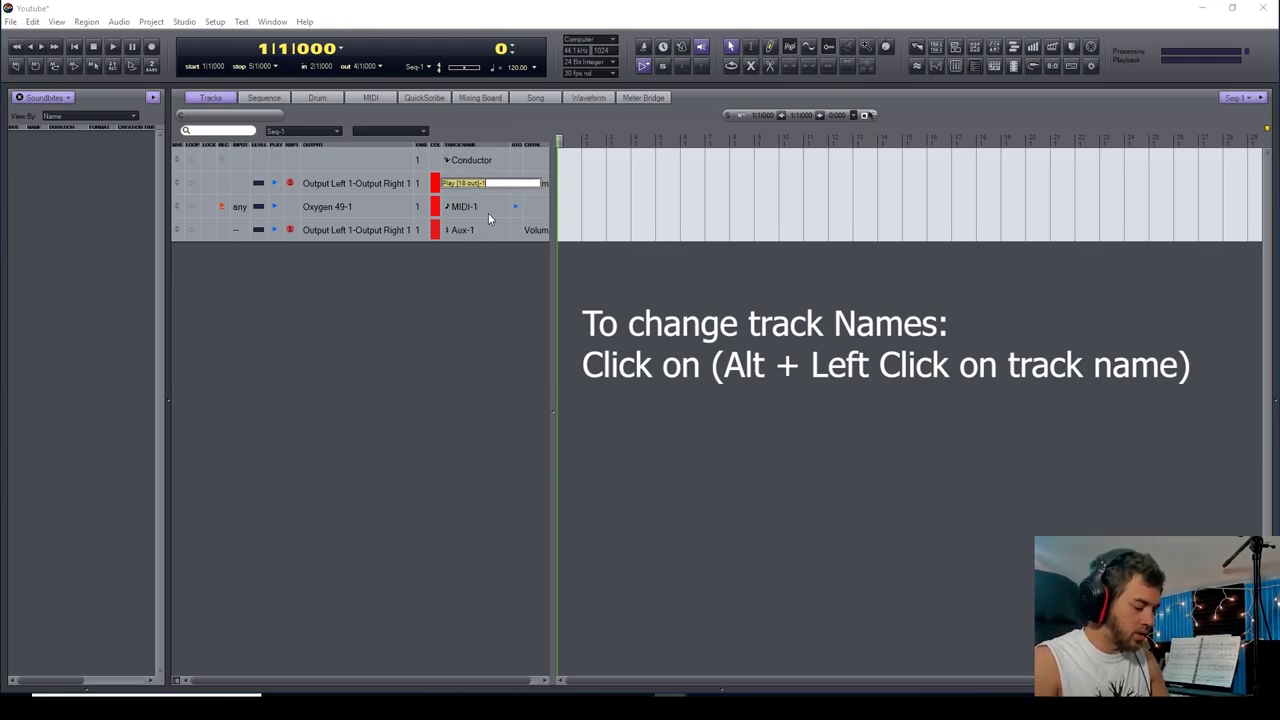
Rename the Play instrument track to 'Marc Strings' and copy the name.
text(Marc Strings)
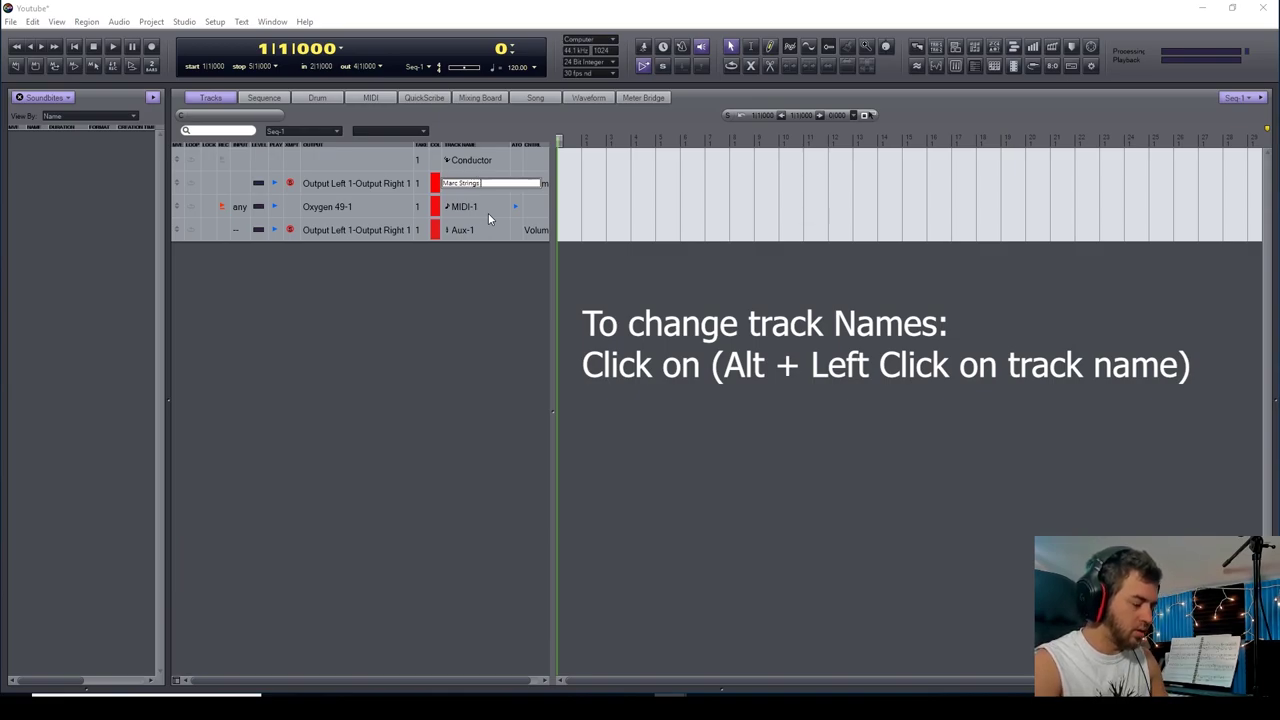
key(Return)
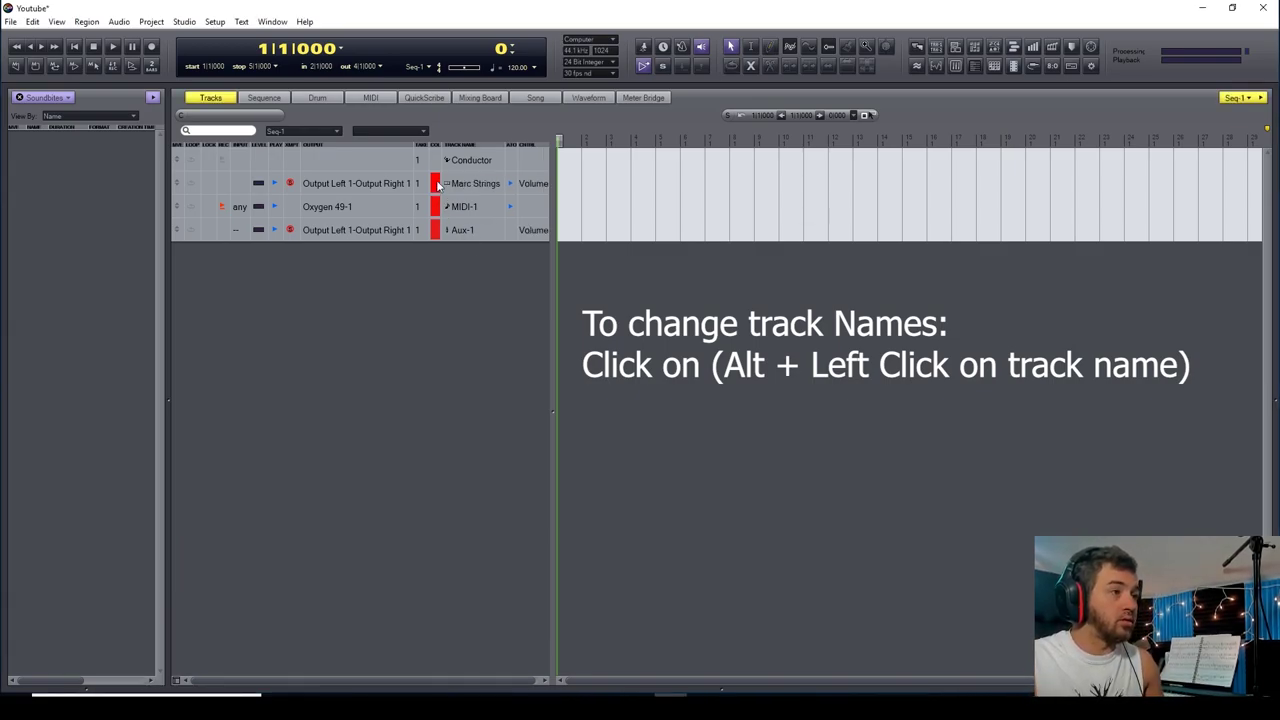
alt+click(471, 185)
key(ctrl+c)
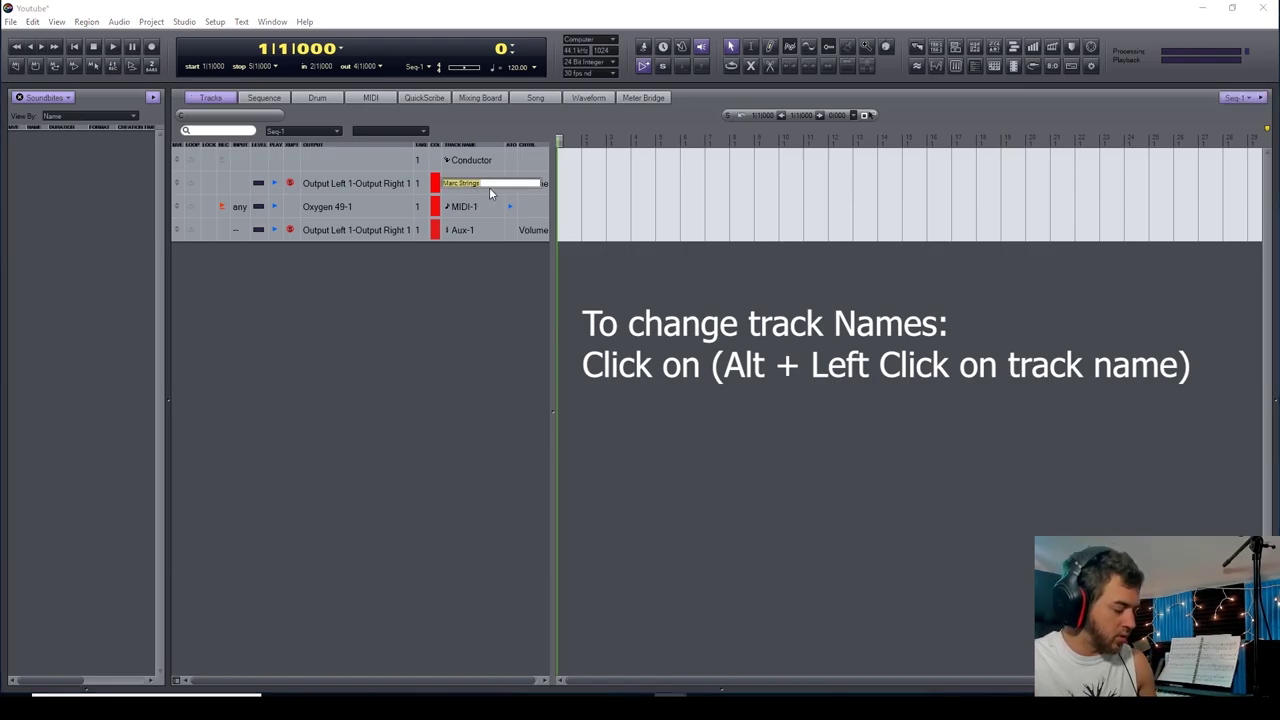
click(489, 250)
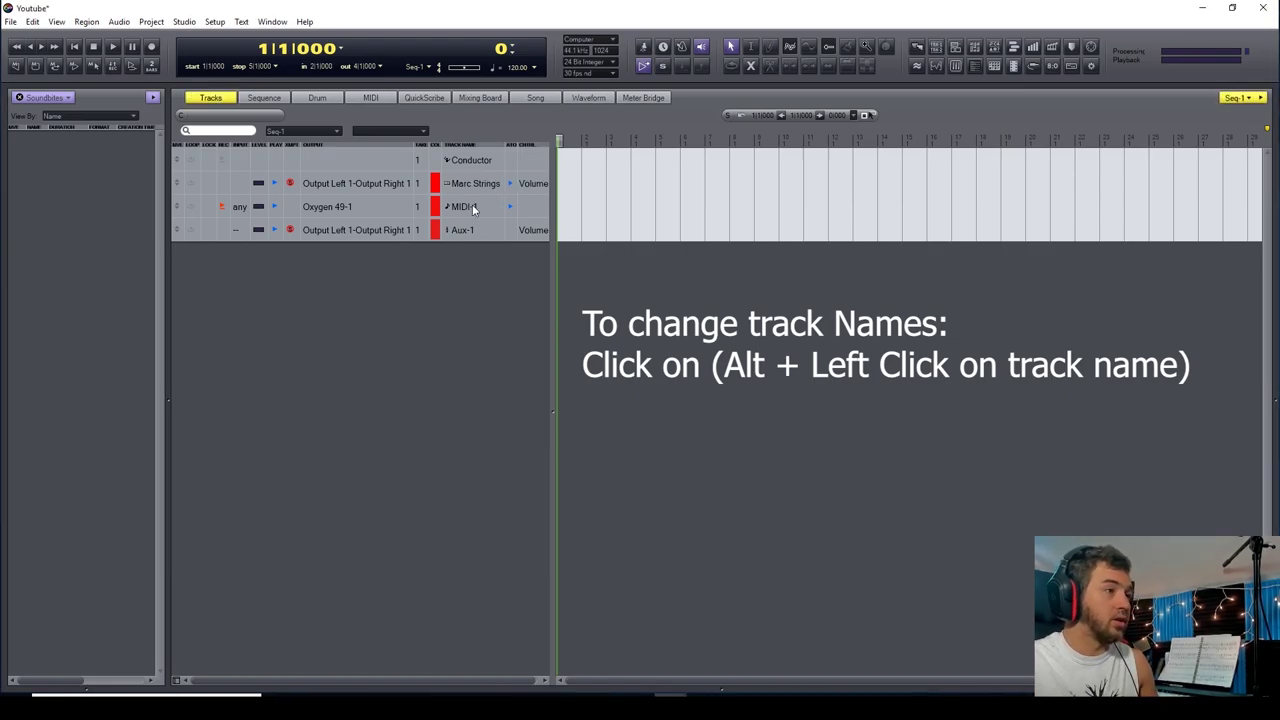
Paste 'Marc Strings' as the name of the MIDI-1 and Aux-1 tracks.
alt+click(473, 207)
key(ctrl+v)
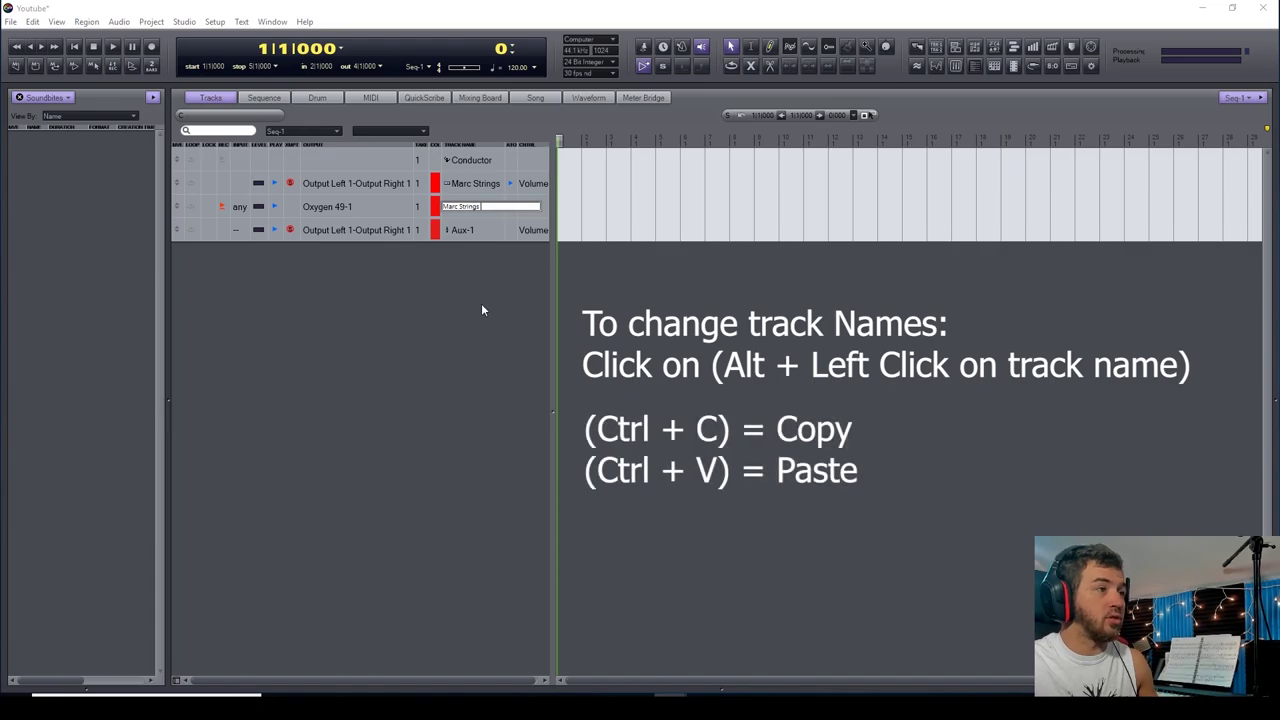
click(476, 287)
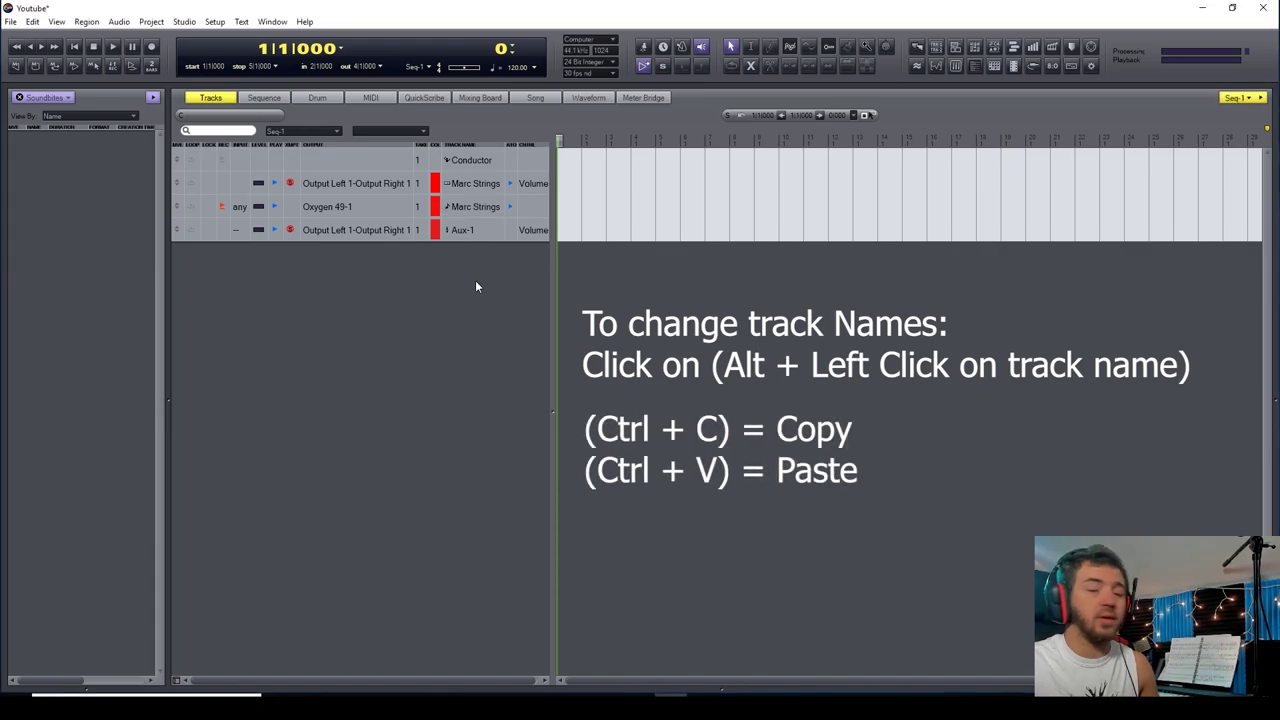
alt+click(459, 232)
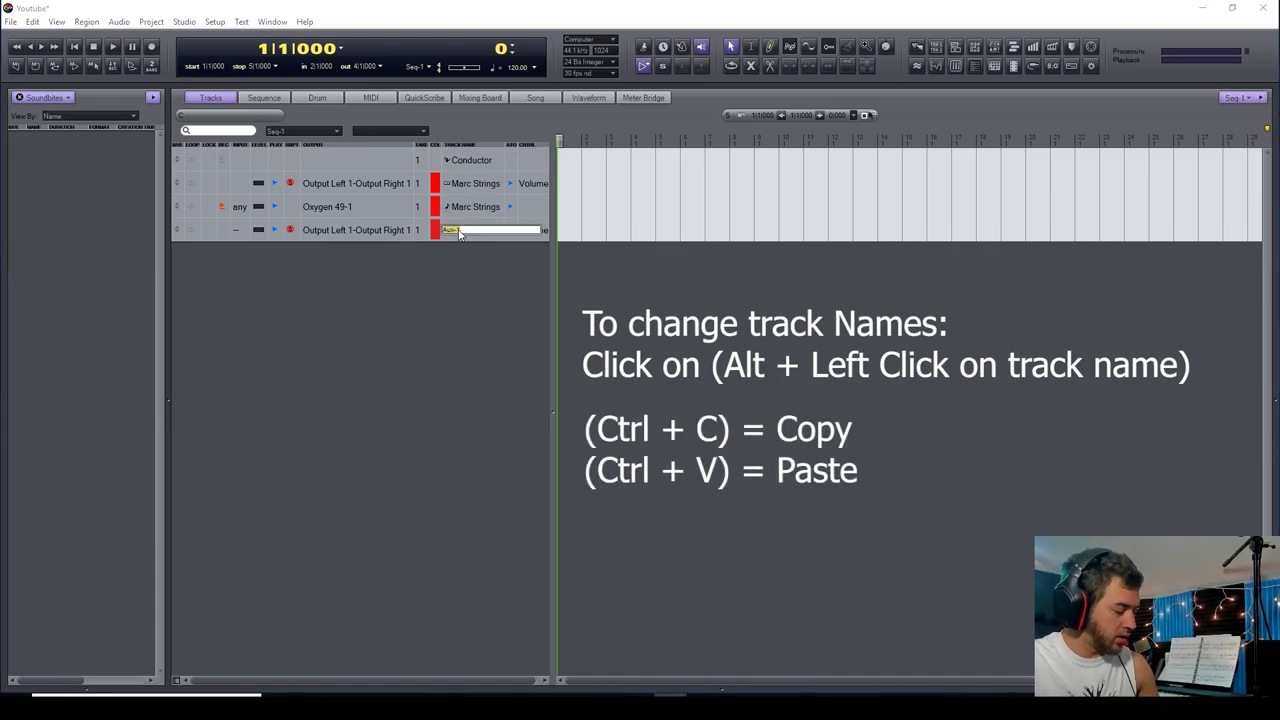
key(ctrl+v)
click(499, 278)
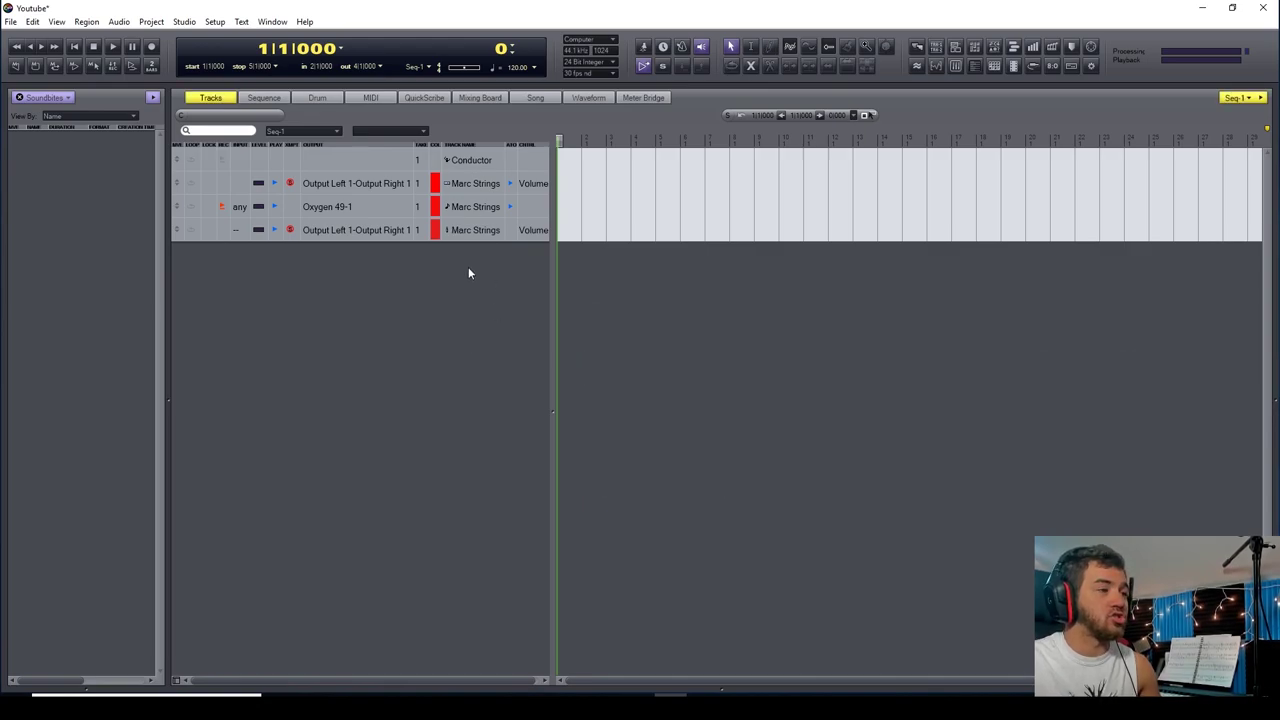
Widen the track list and open the Marc Strings instrument window on the right.
drag(551, 401, 640, 402)
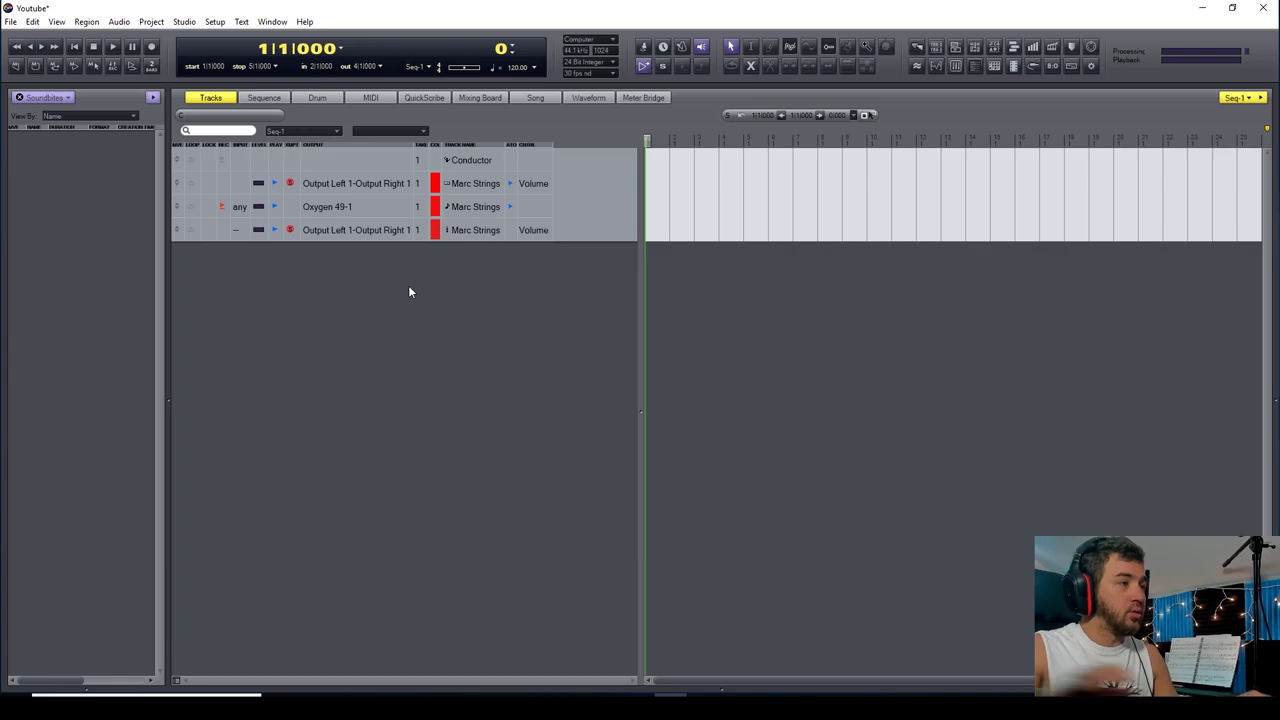
double_click(471, 222)
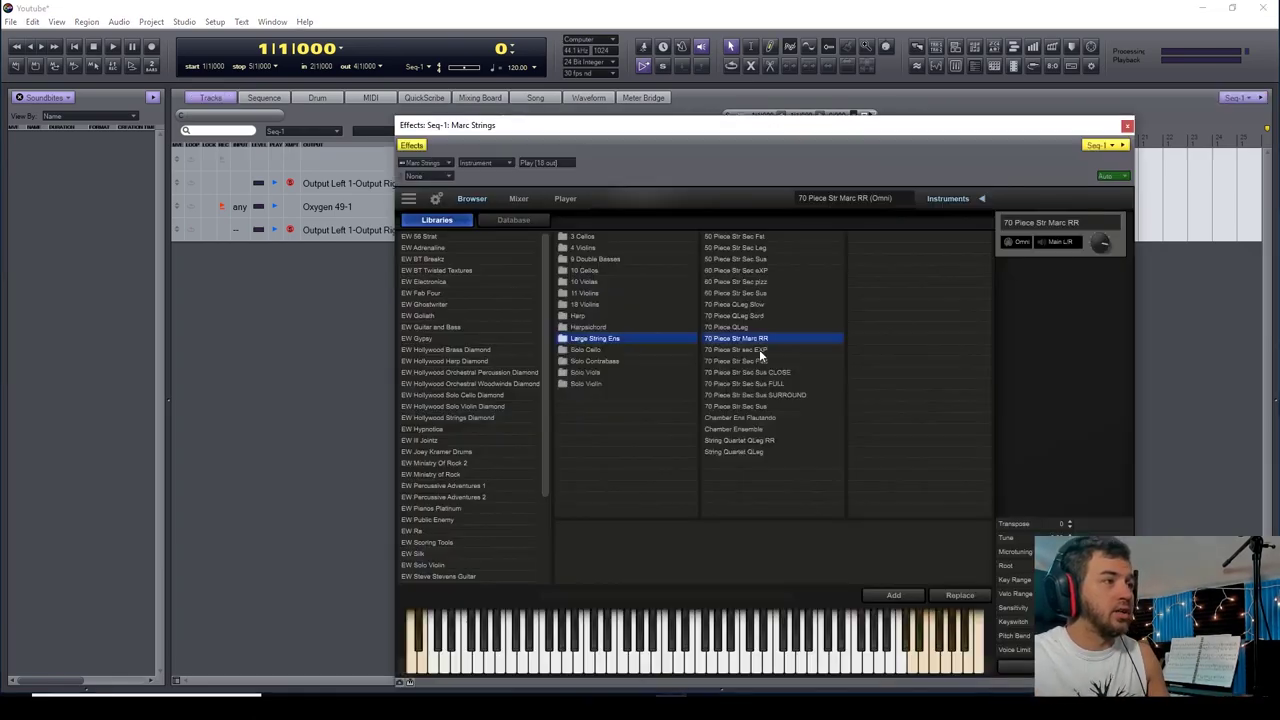
drag(690, 129, 937, 110)
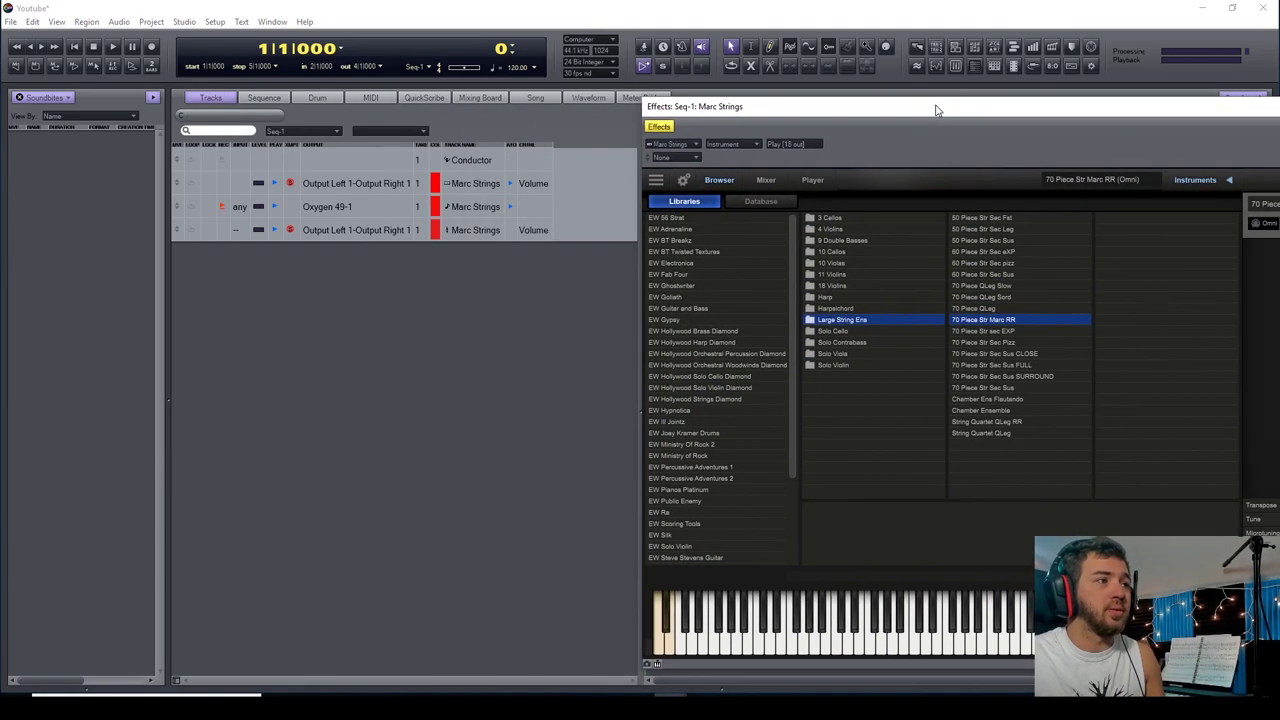
Change the MIDI track's output from Oxygen 49-1 to Marc Strings-1.
click(343, 207)
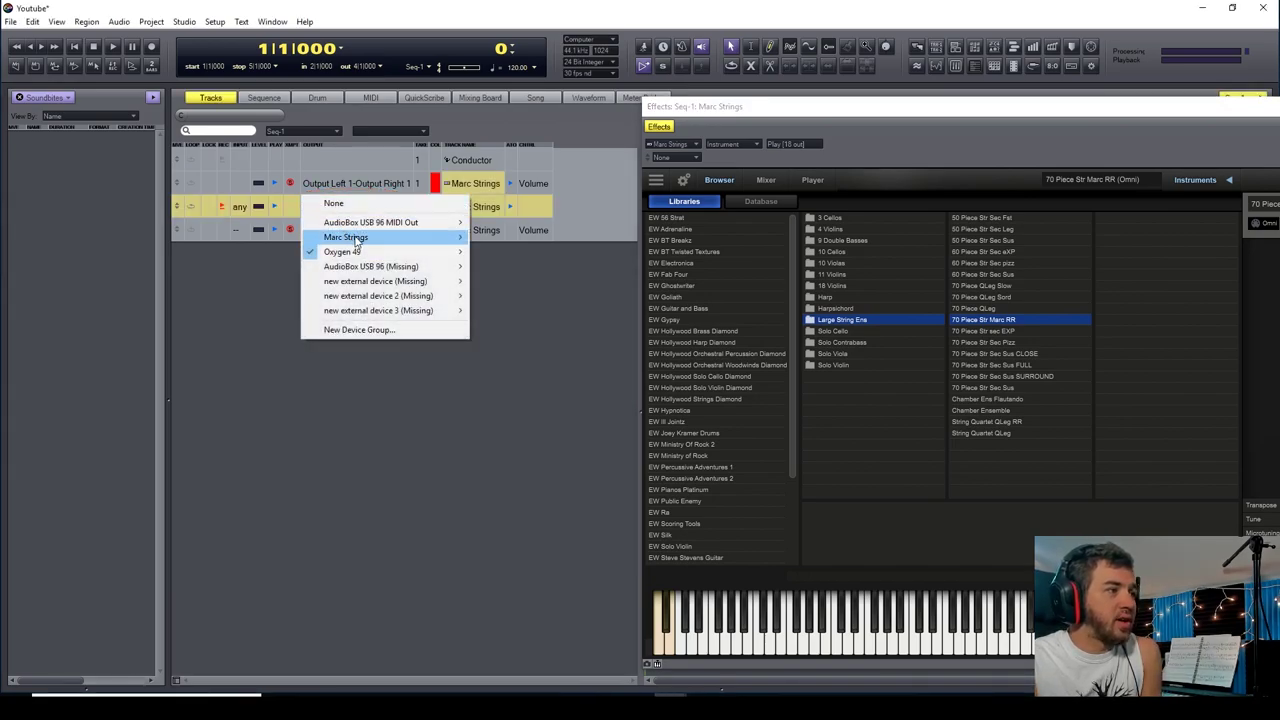
mouse_move(360, 242)
click(510, 240)
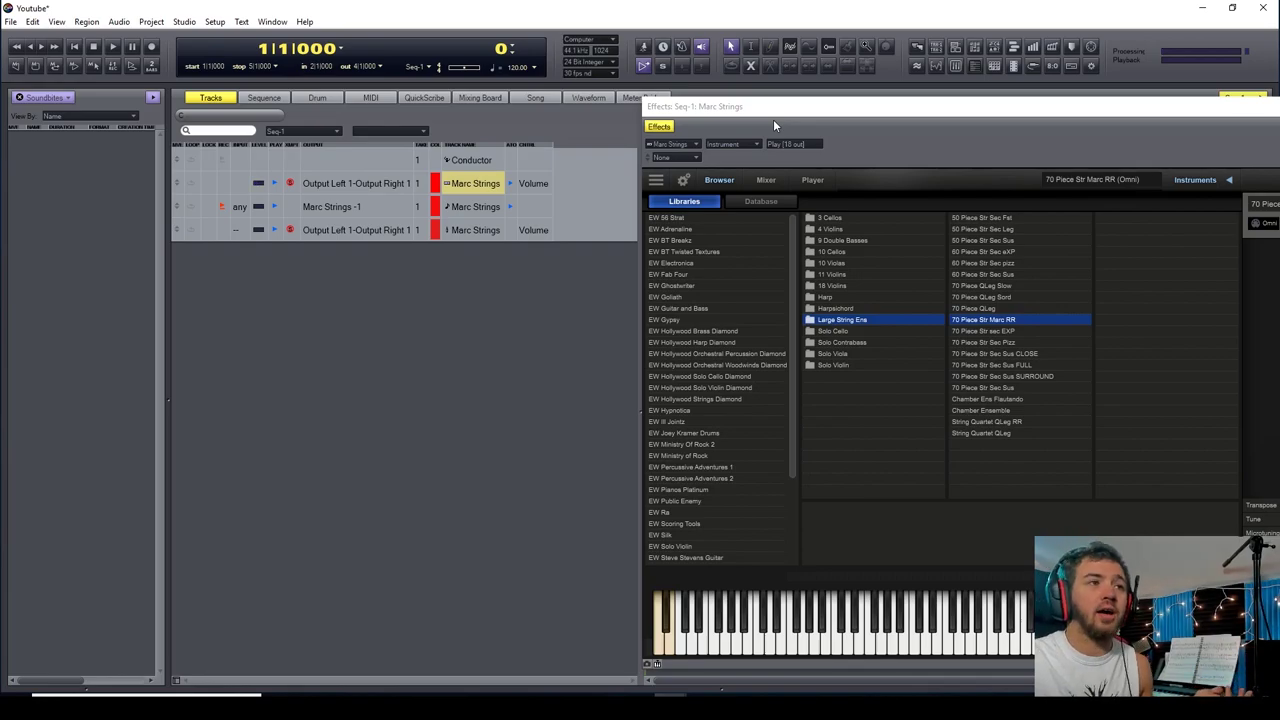
drag(773, 119, 860, 205)
click(975, 197)
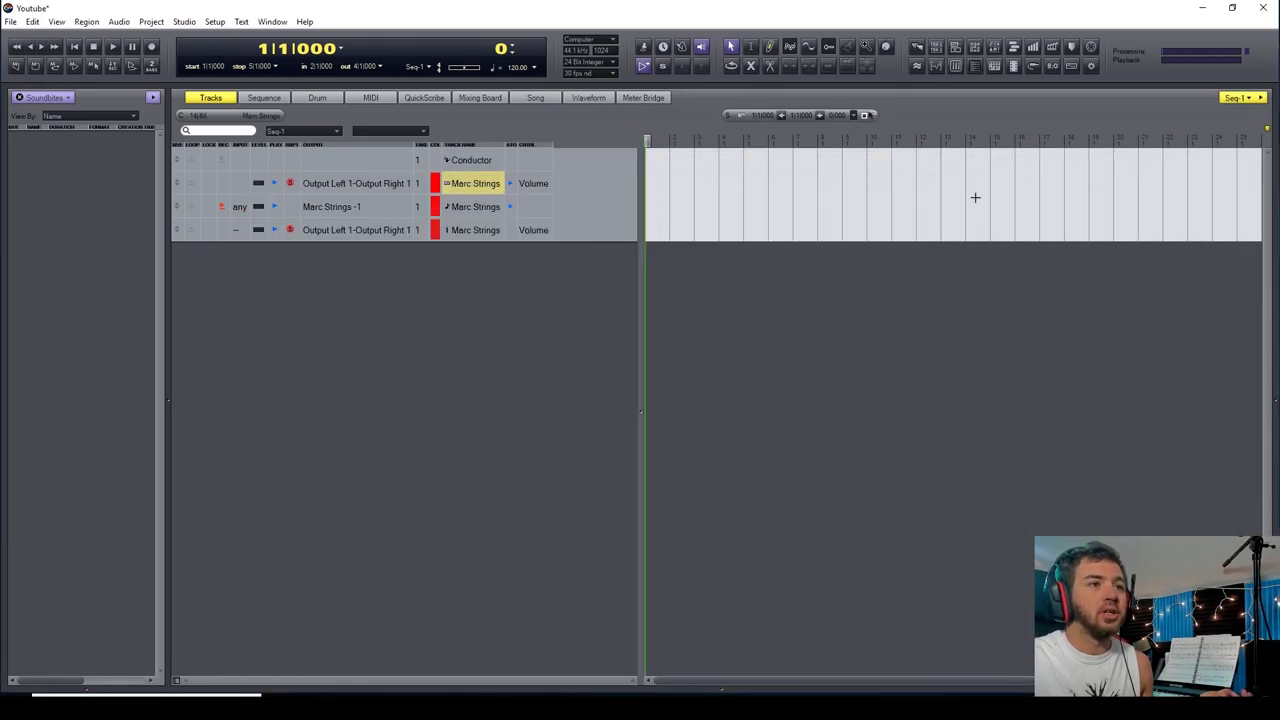
click(469, 232)
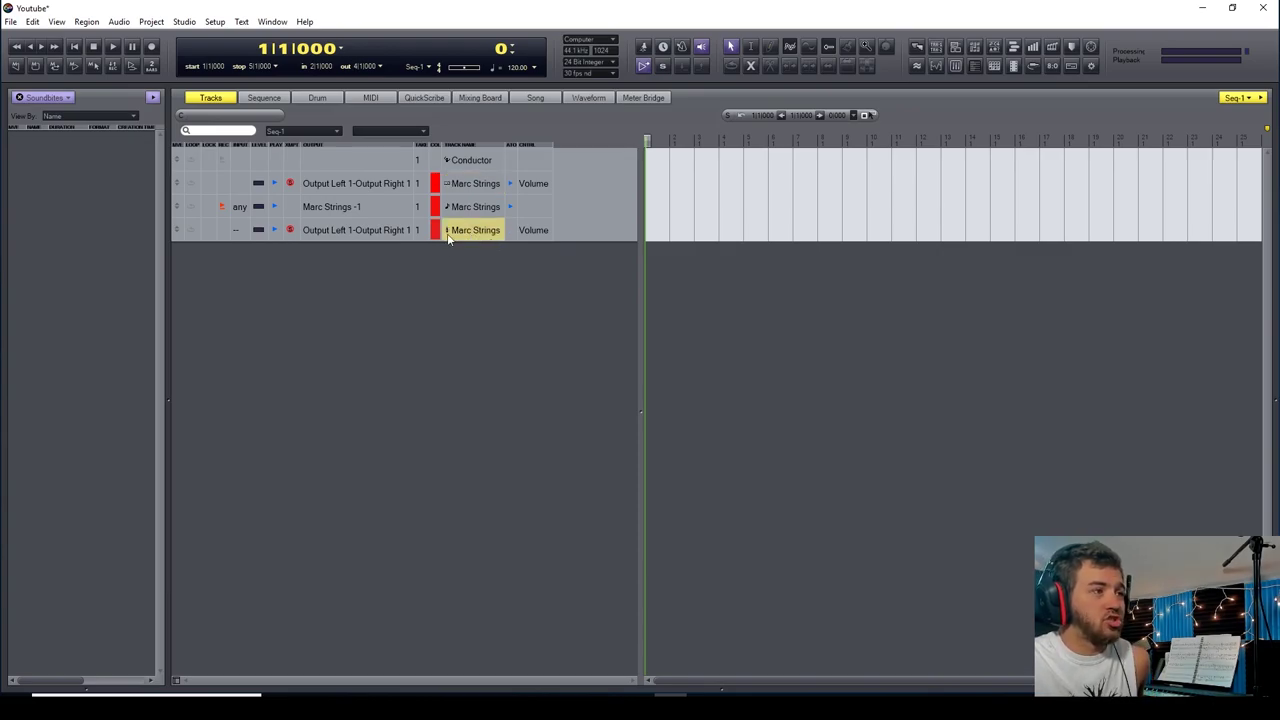
click(480, 98)
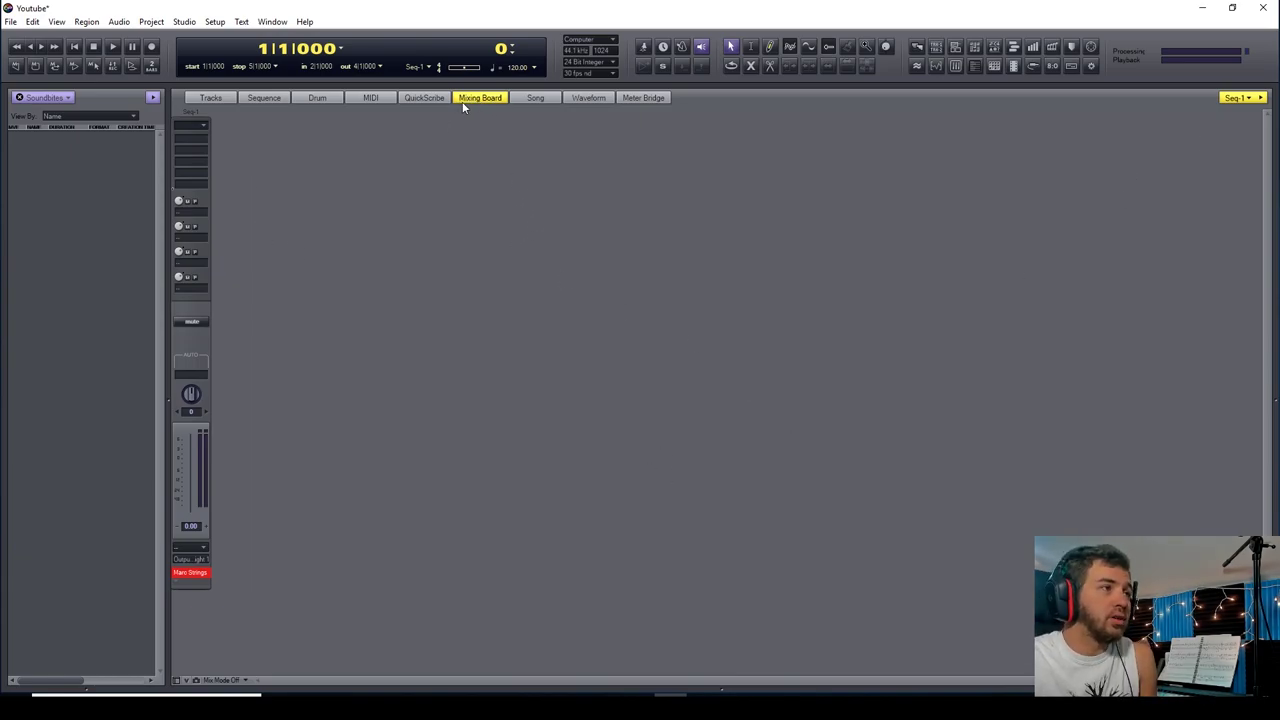
click(208, 98)
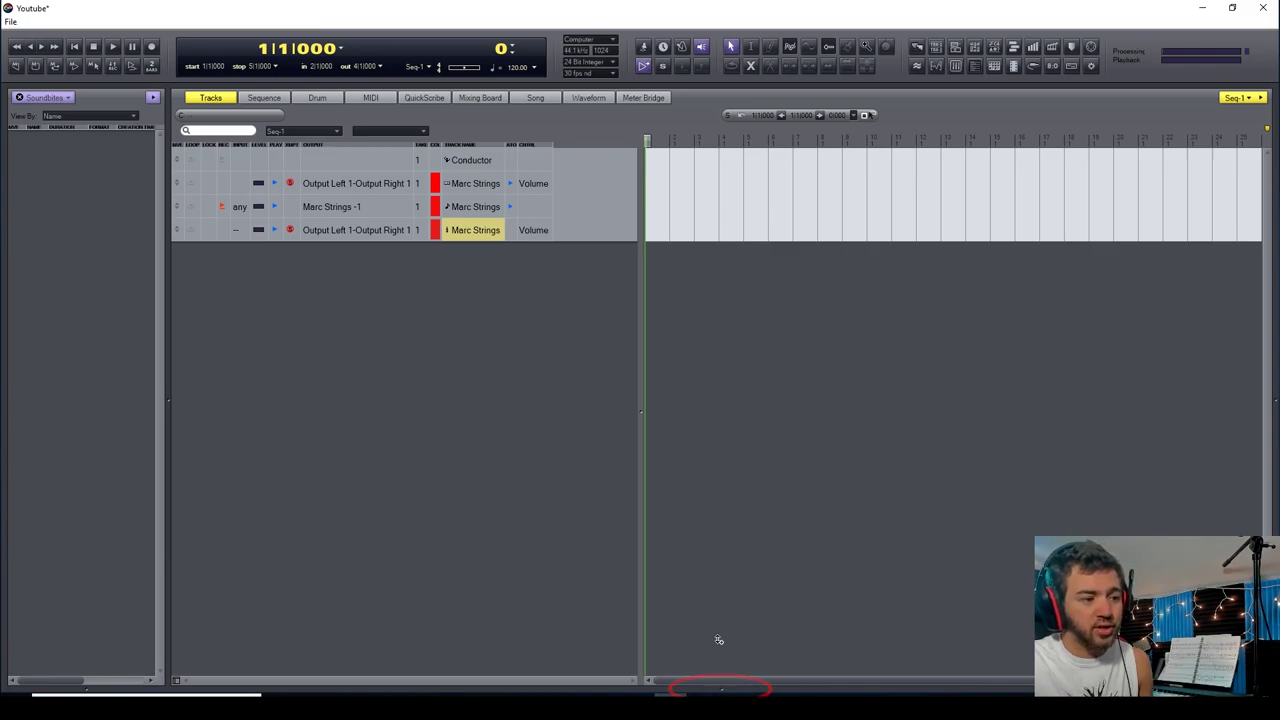
Open a lower editor pane and show the Mixing Board in it.
drag(720, 688, 683, 339)
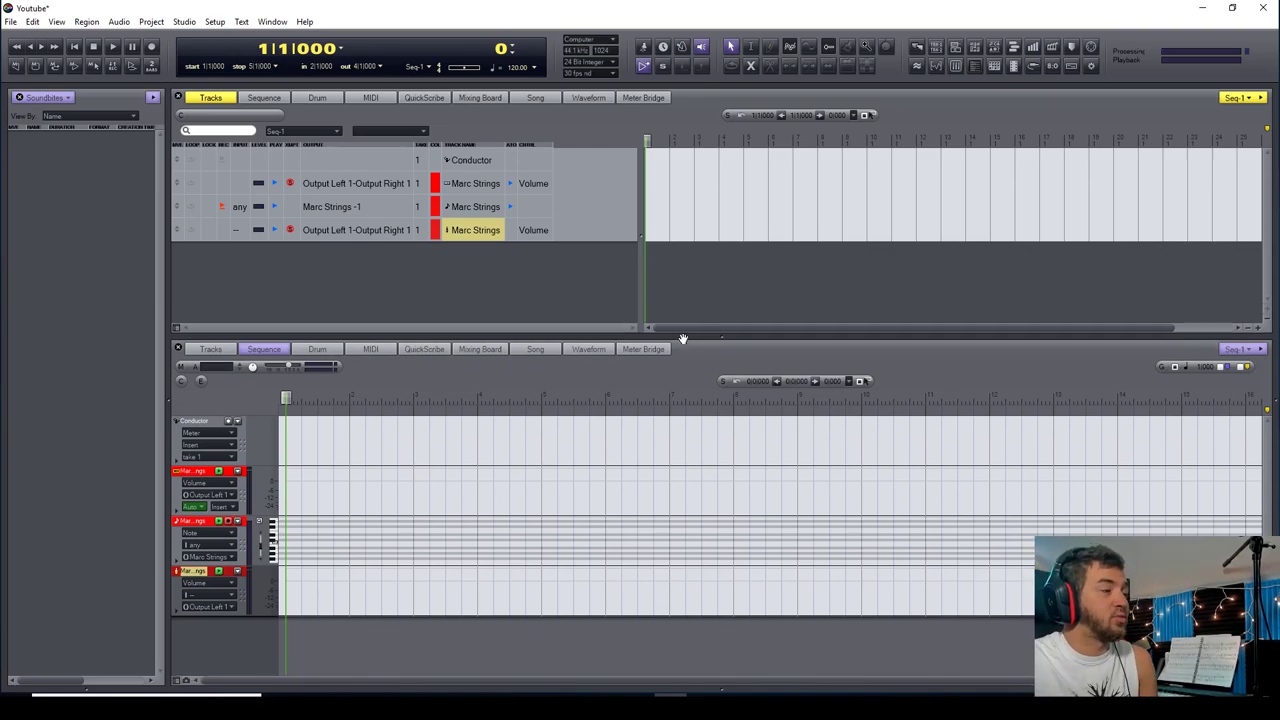
click(479, 349)
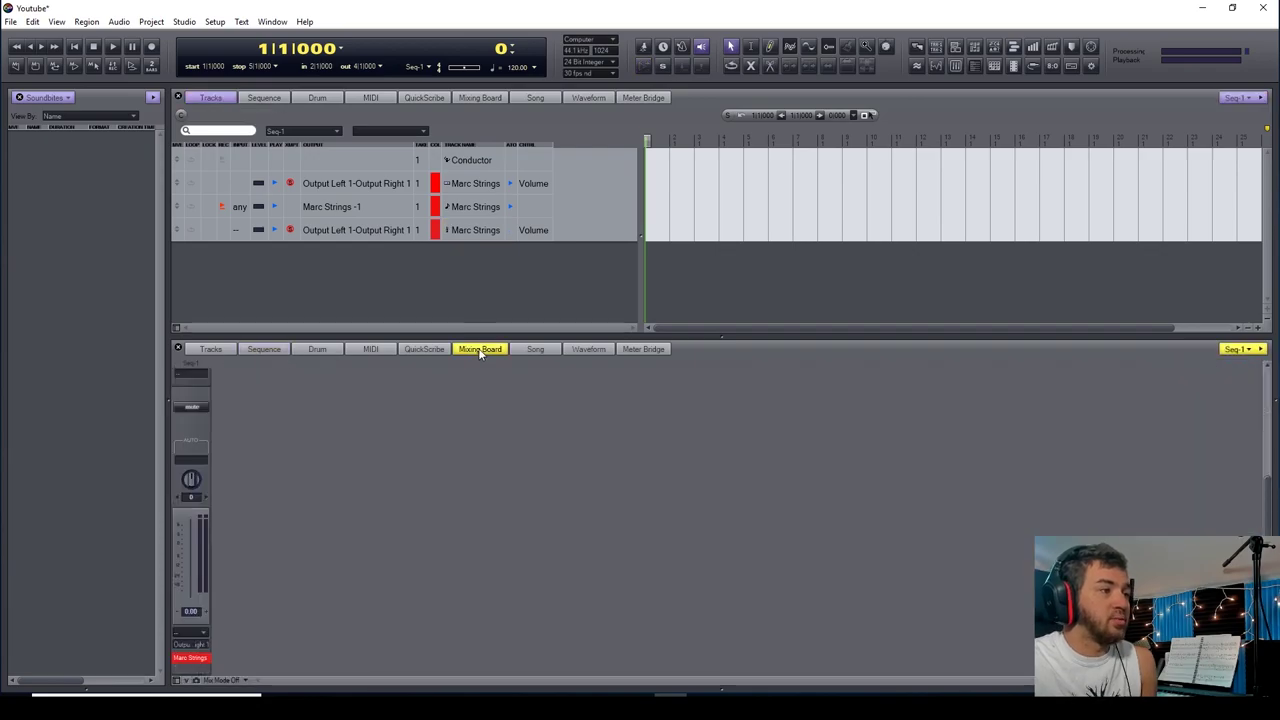
Select Marc Strings in the Track Selector to show all three strips, then enlarge the mixer pane.
click(176, 681)
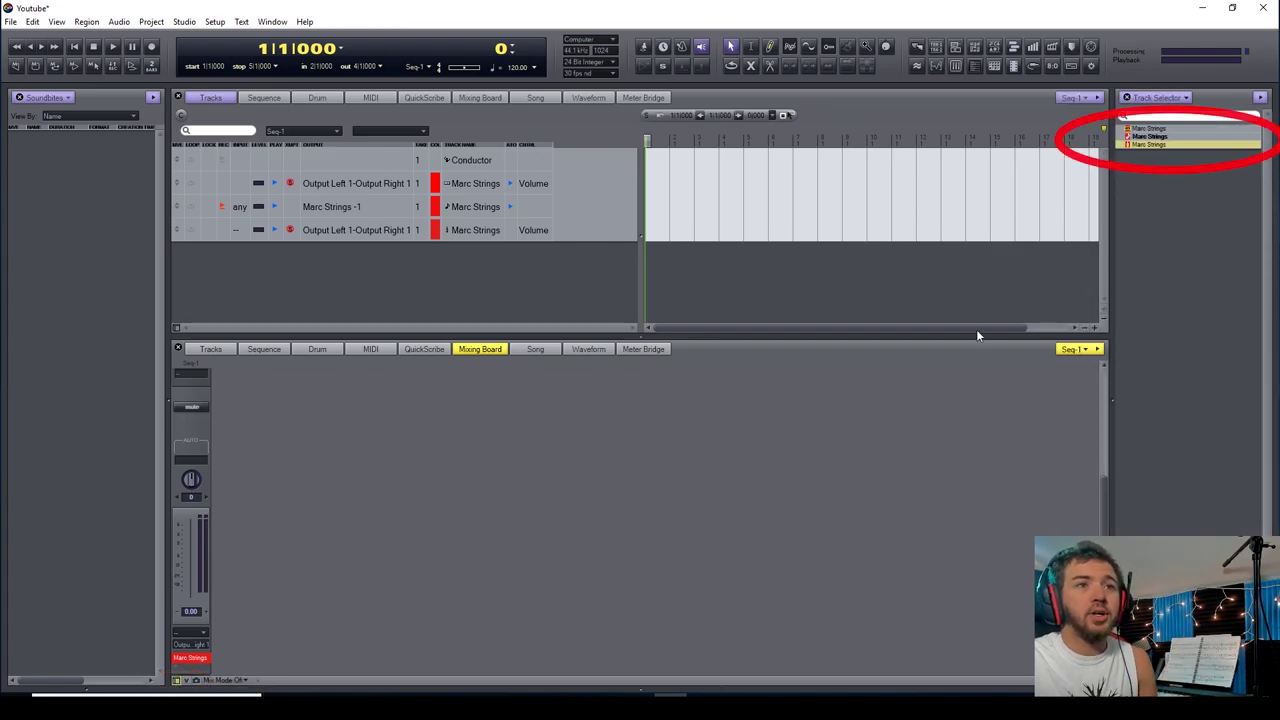
shift+click(1159, 138)
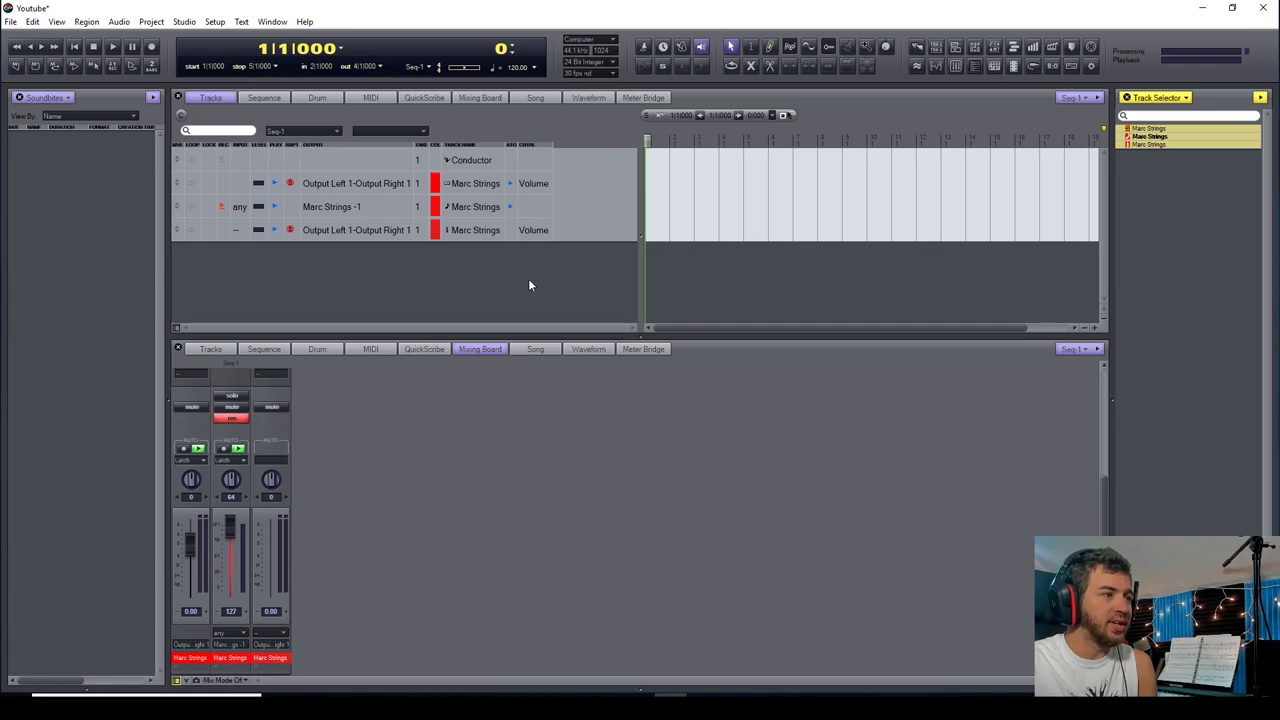
drag(640, 338, 629, 264)
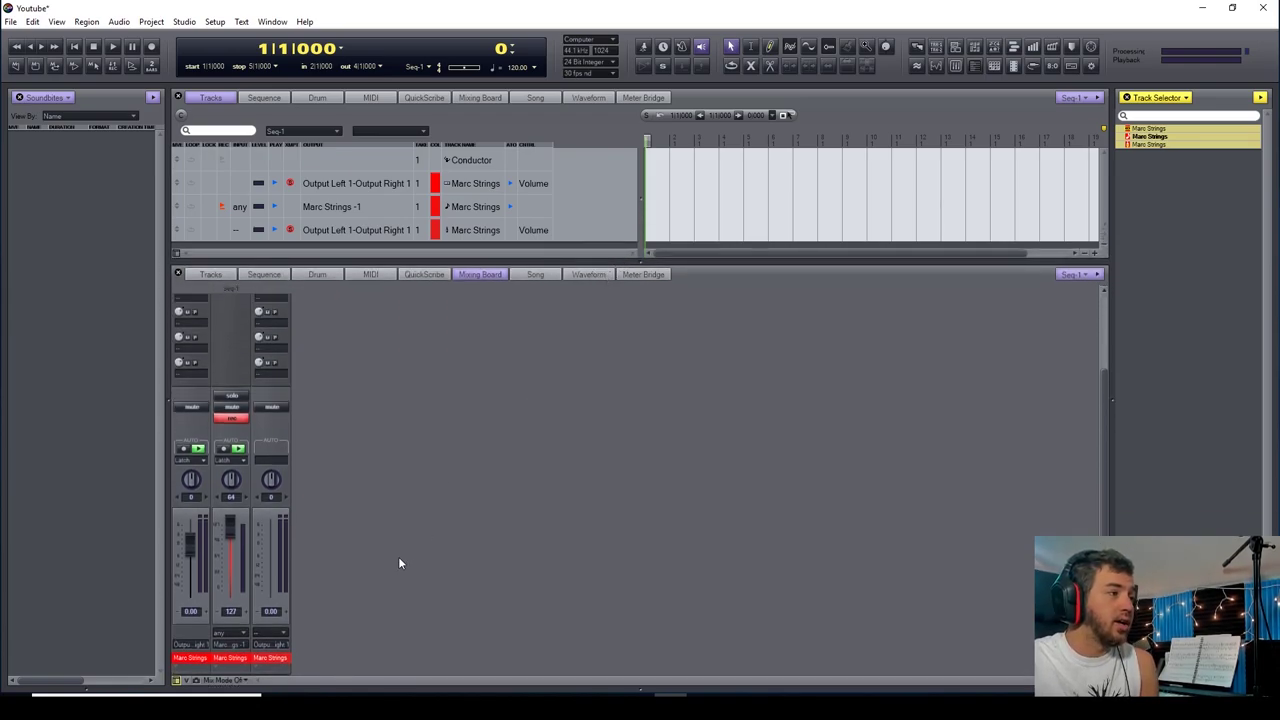
scroll(399, 558, up, 3)
scroll(425, 558, down, 3)
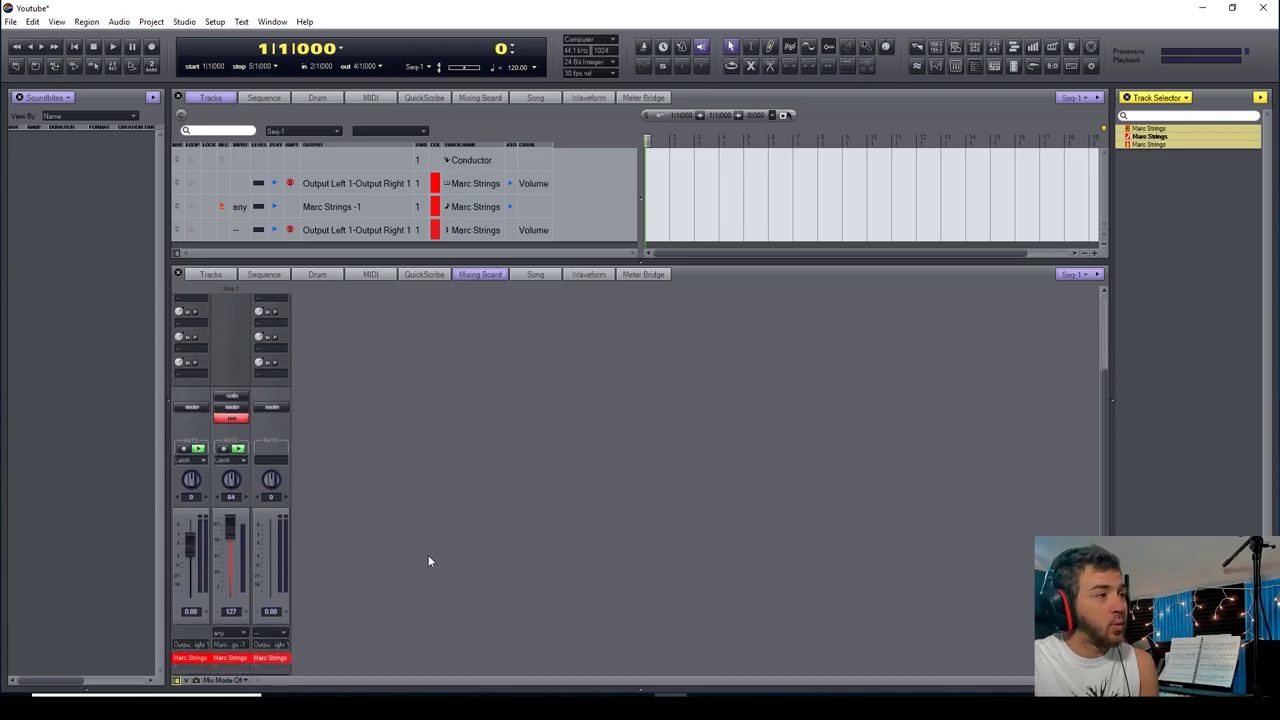
Open Studio > Bundles and add a new stereo bus on the Busses tab.
click(185, 22)
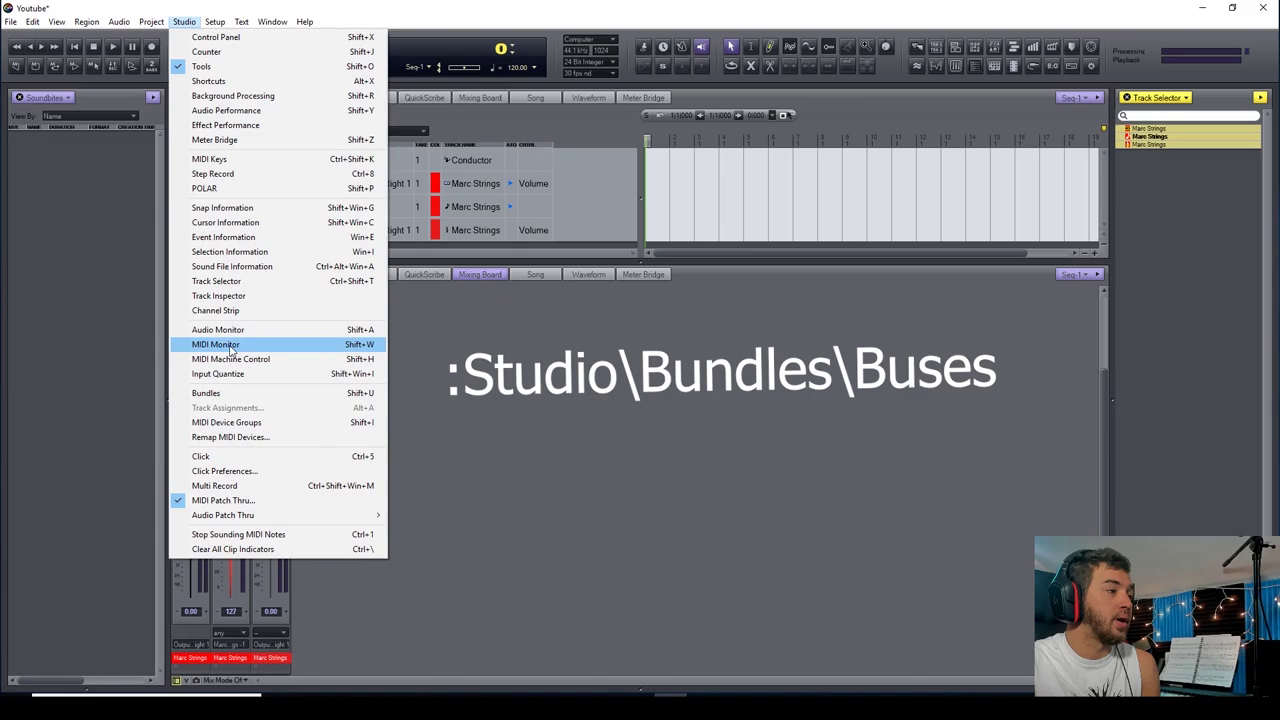
click(206, 393)
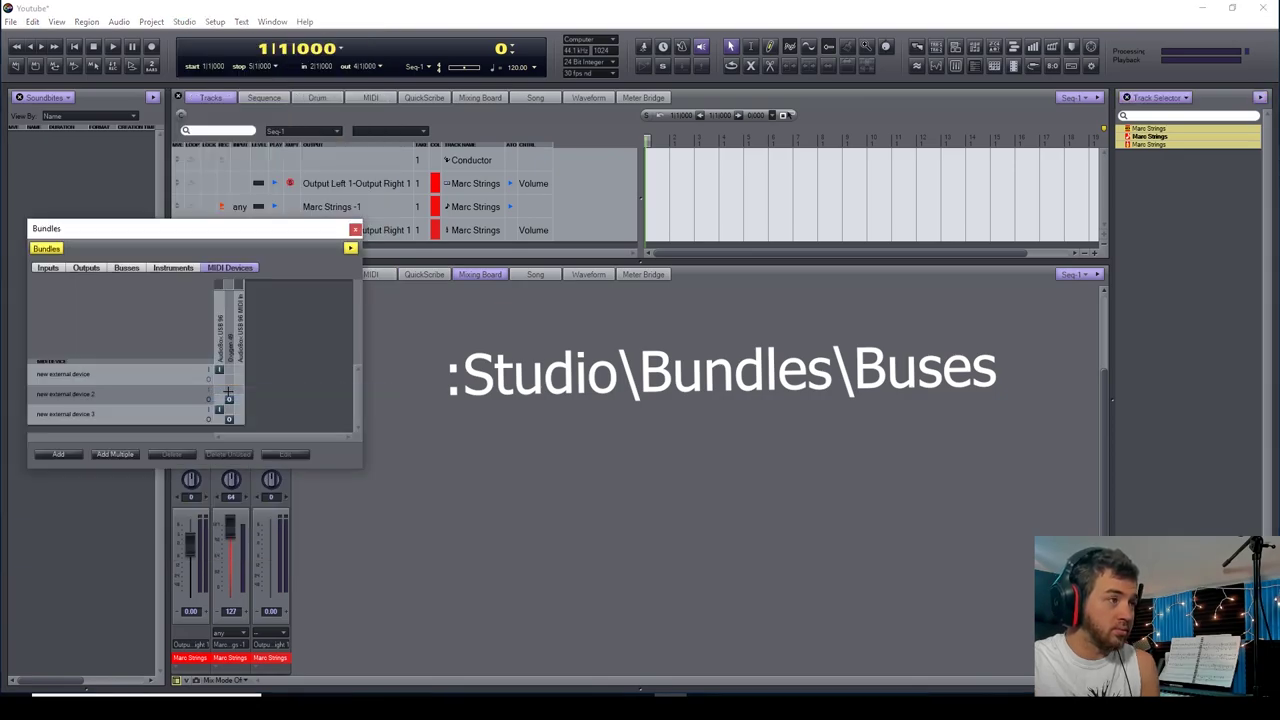
drag(128, 219, 631, 270)
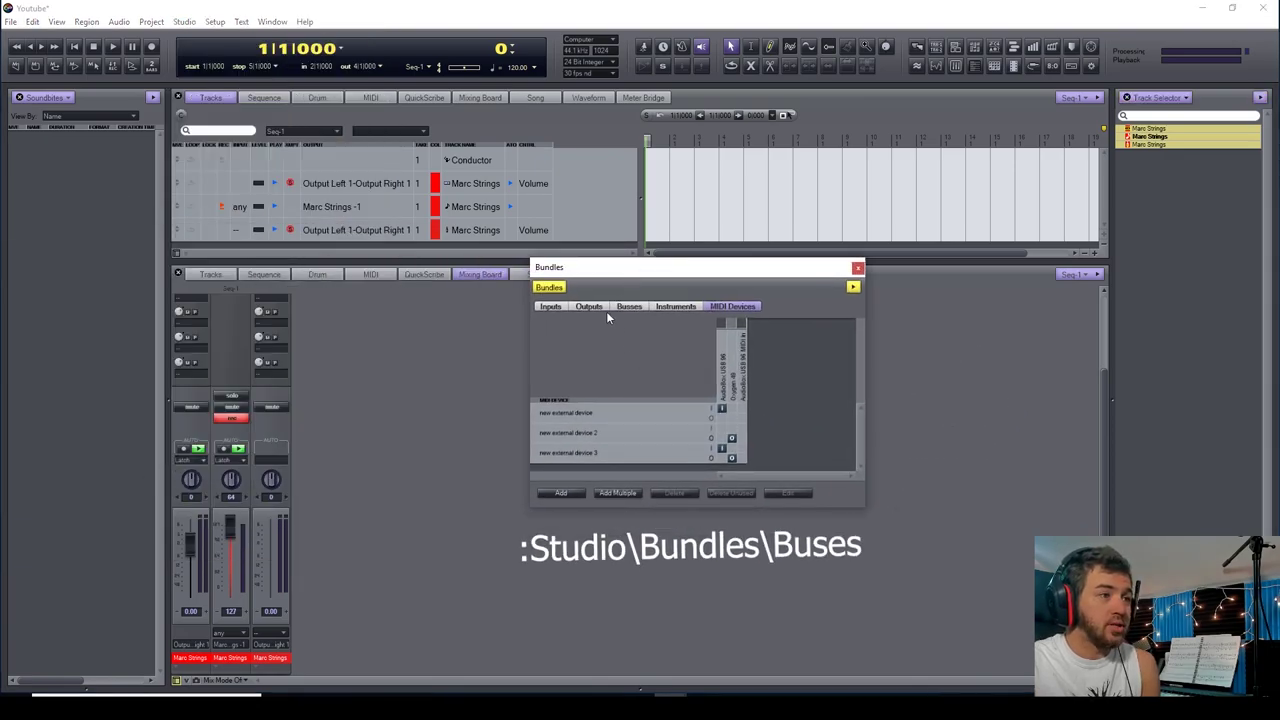
click(628, 307)
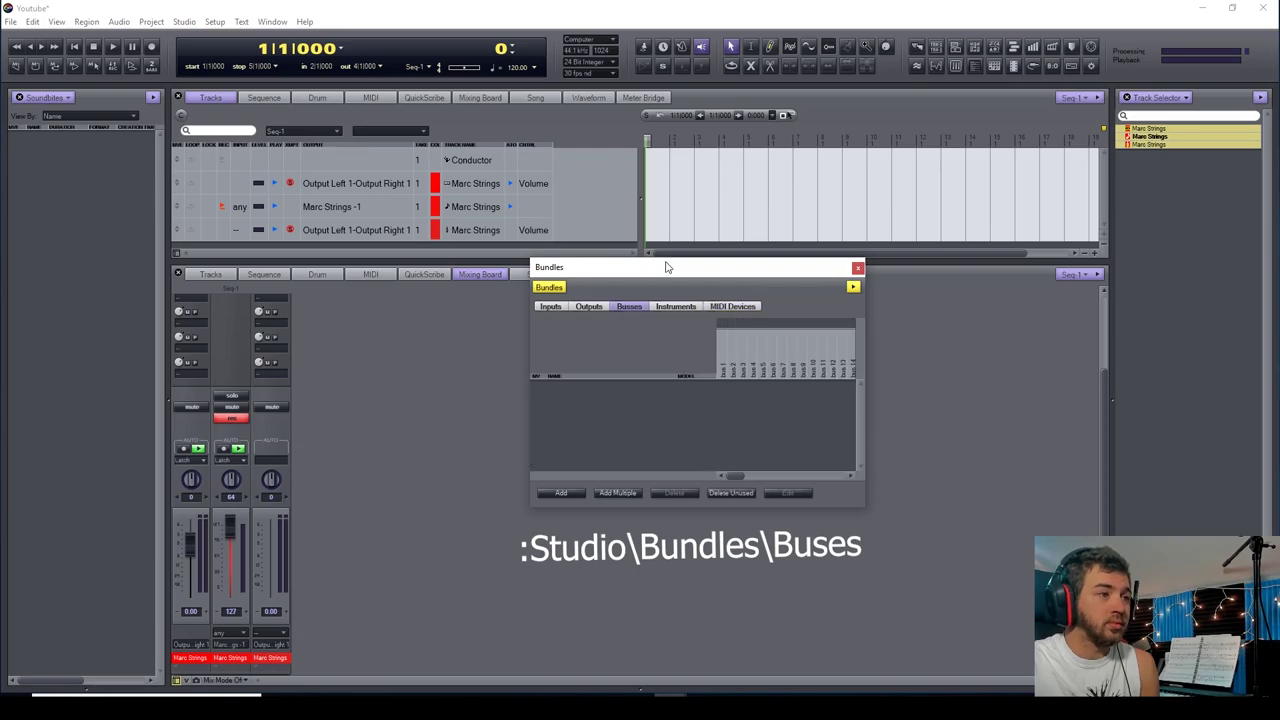
drag(667, 266, 662, 280)
click(563, 507)
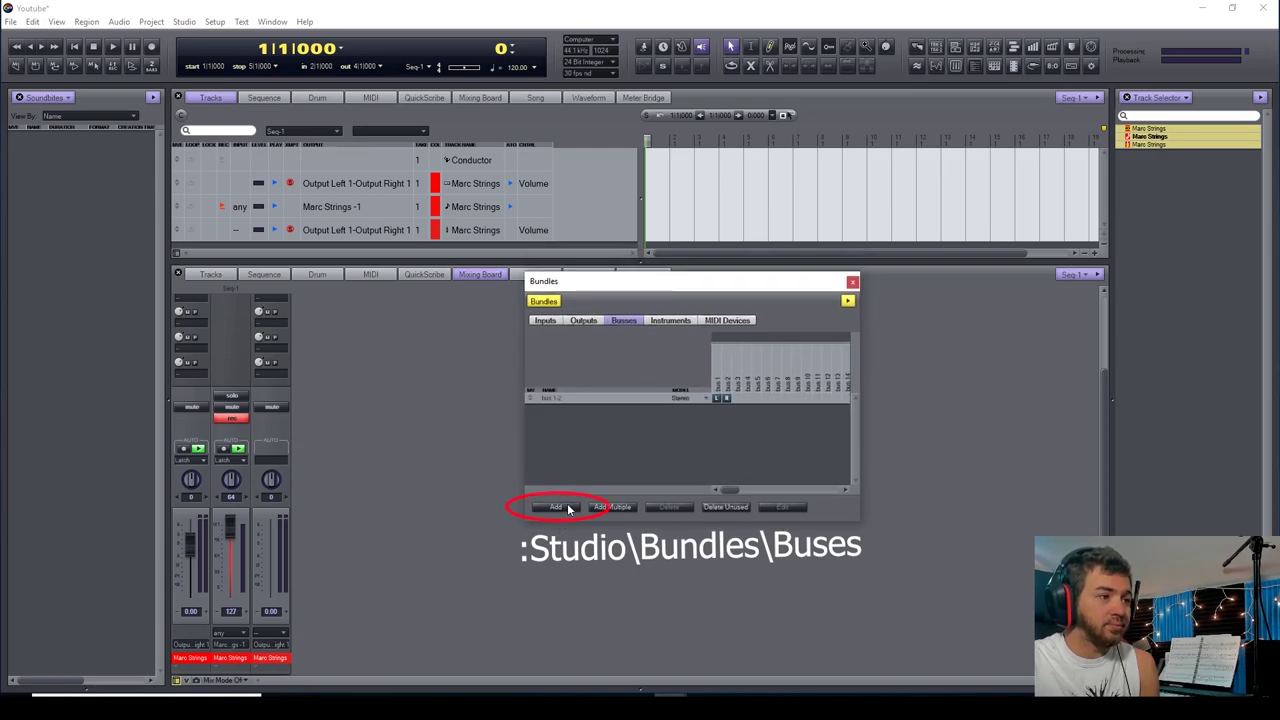
Name the new bus 'Reverb' and close the Bundles window.
alt+click(552, 399)
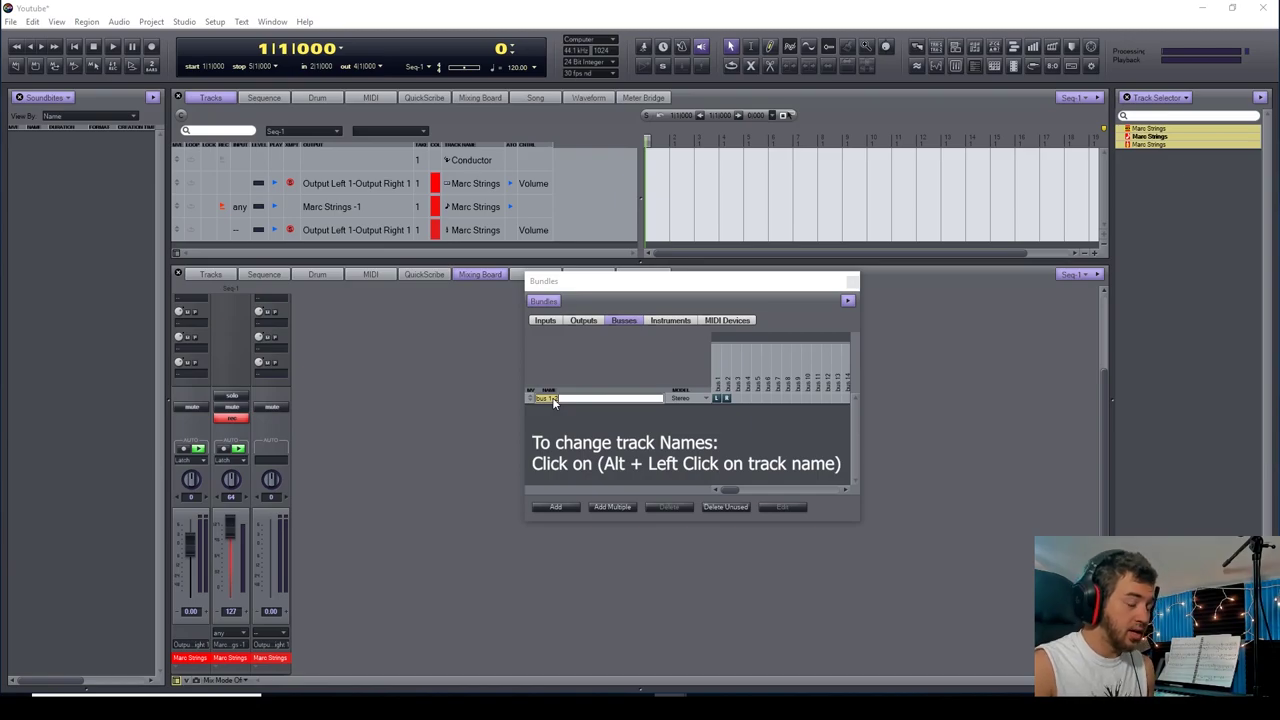
text(Rev)
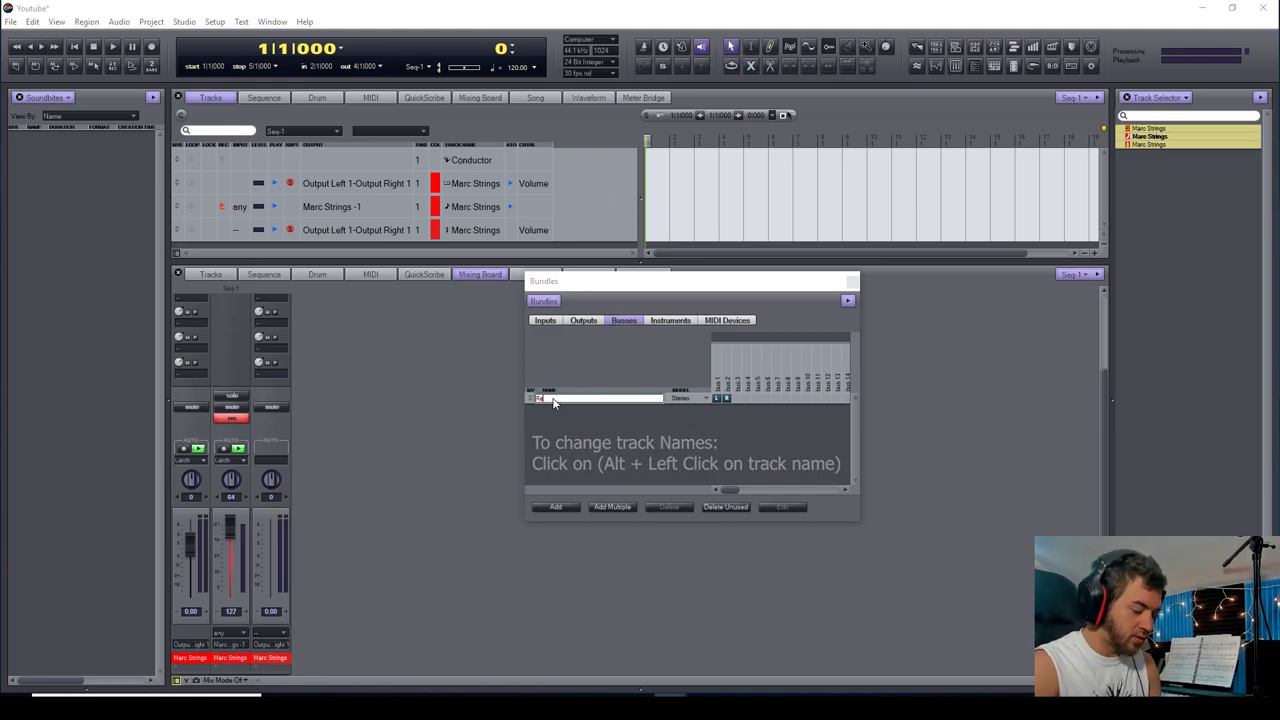
text(erb)
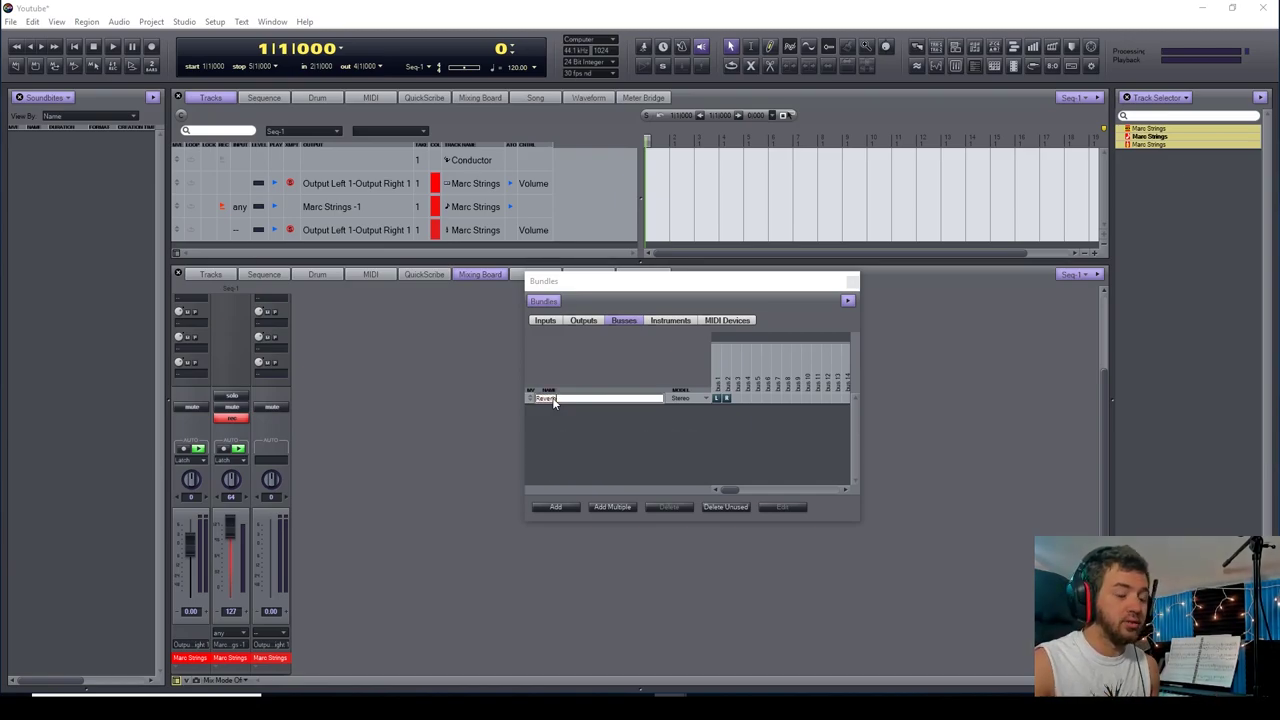
key(Return)
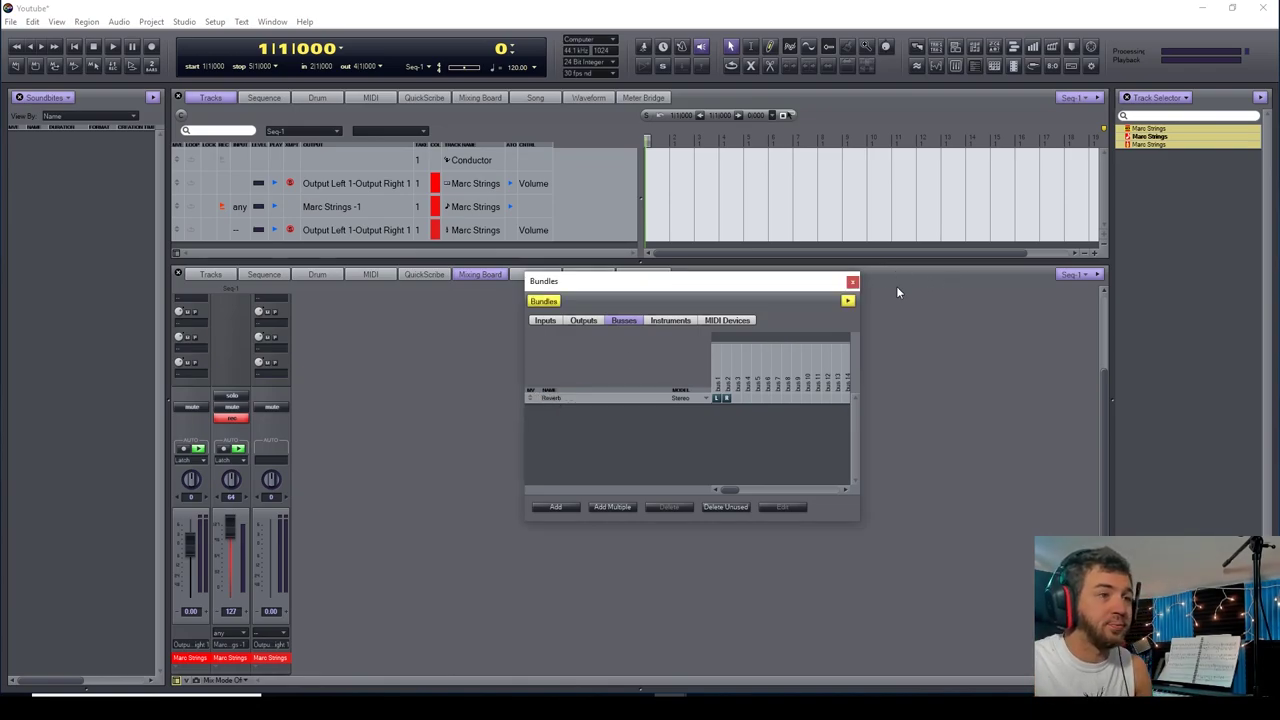
click(852, 281)
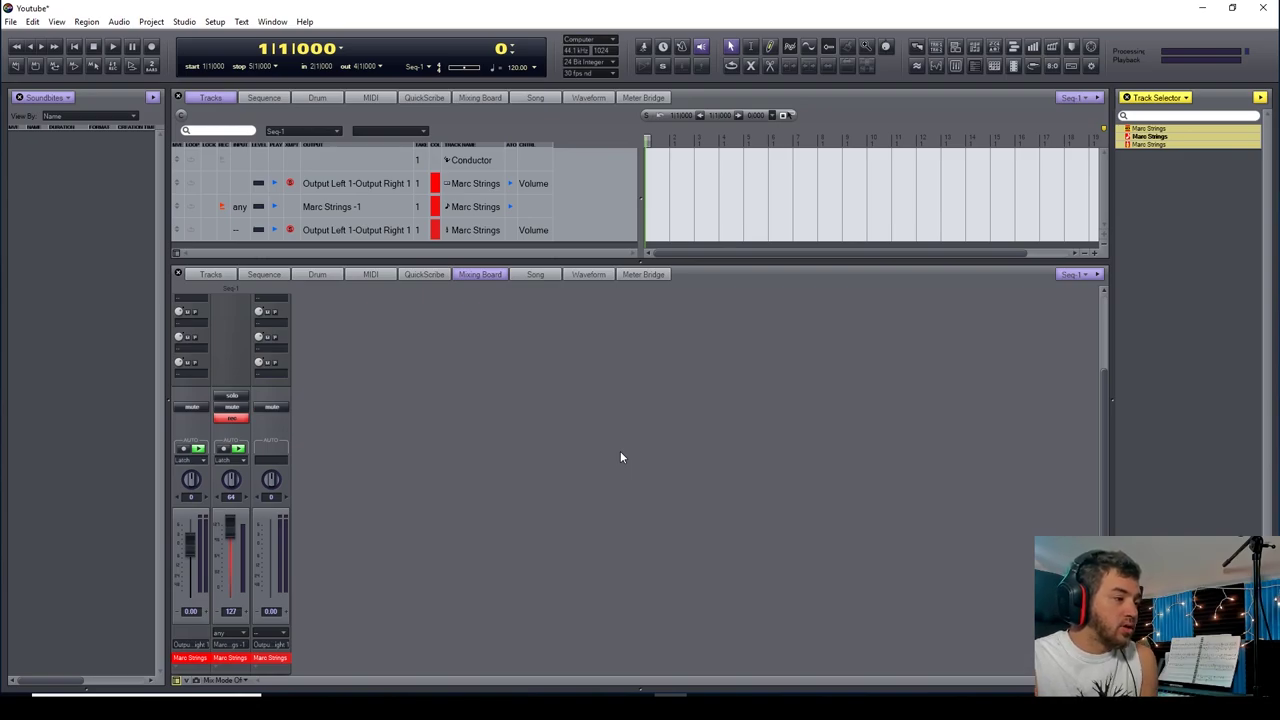
Set the third Marc Strings strip's input to the Reverb (Stereo) bus.
click(279, 634)
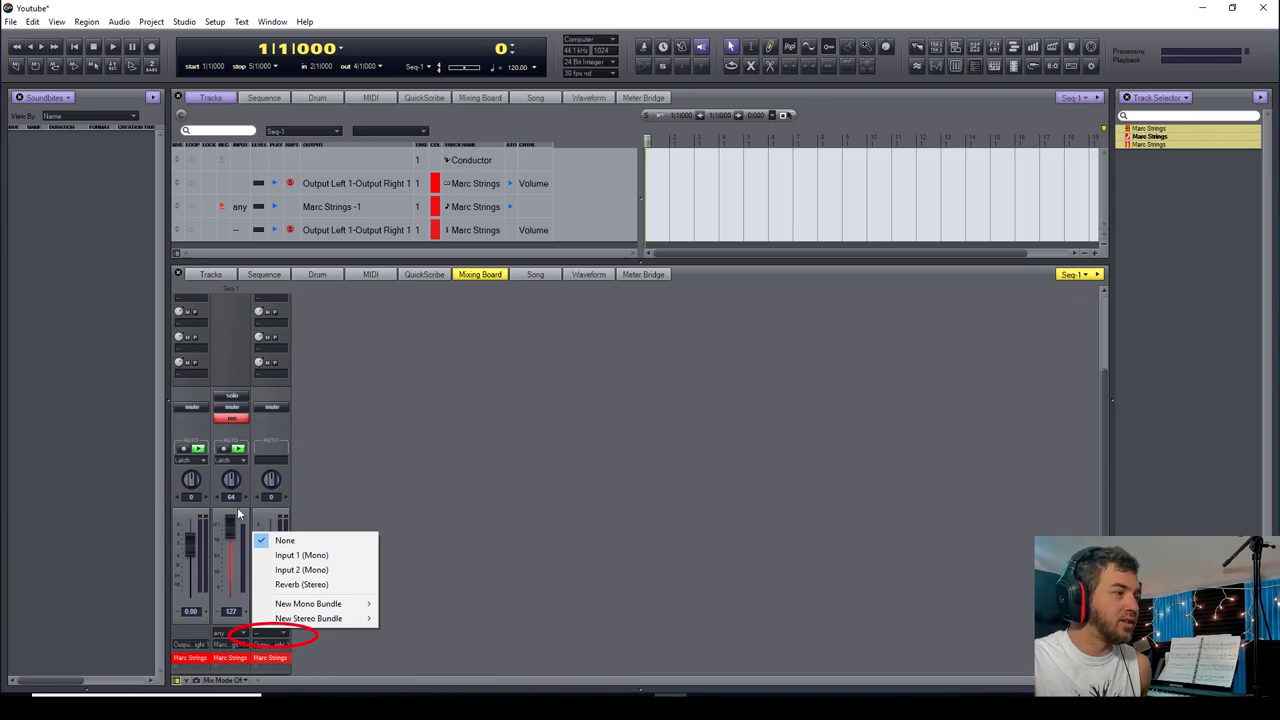
click(305, 585)
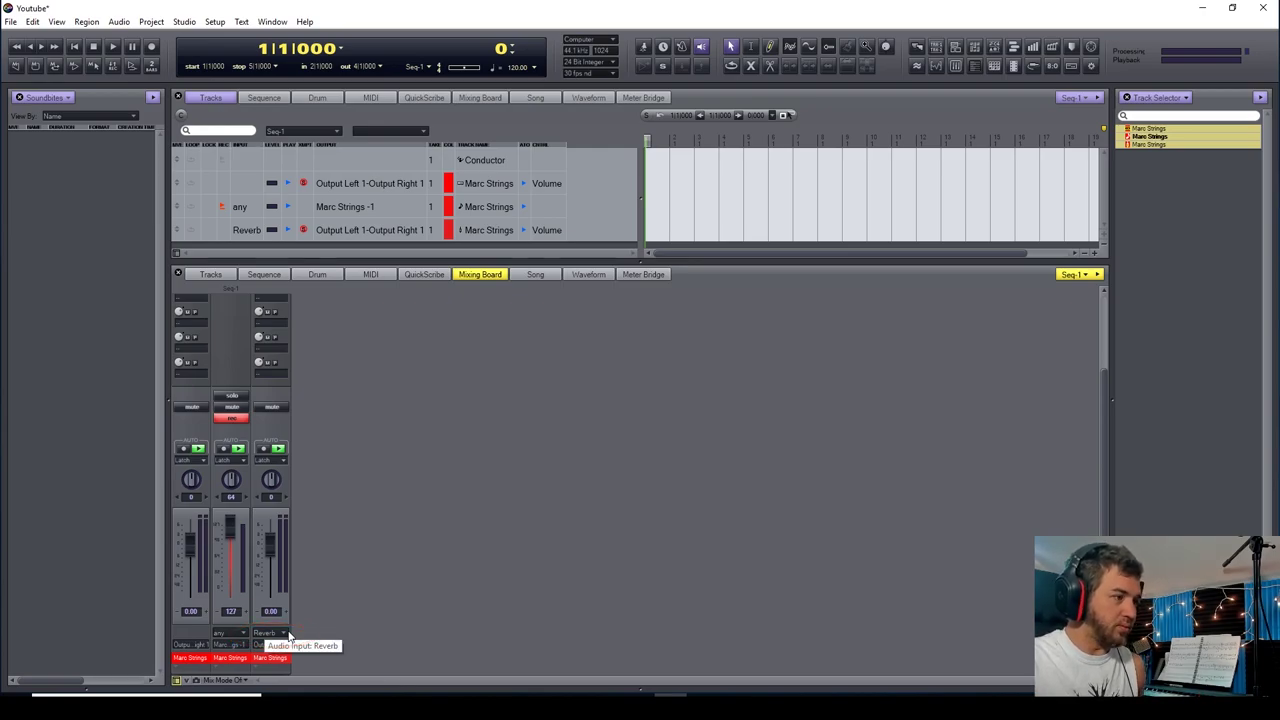
scroll(358, 587, up, 2)
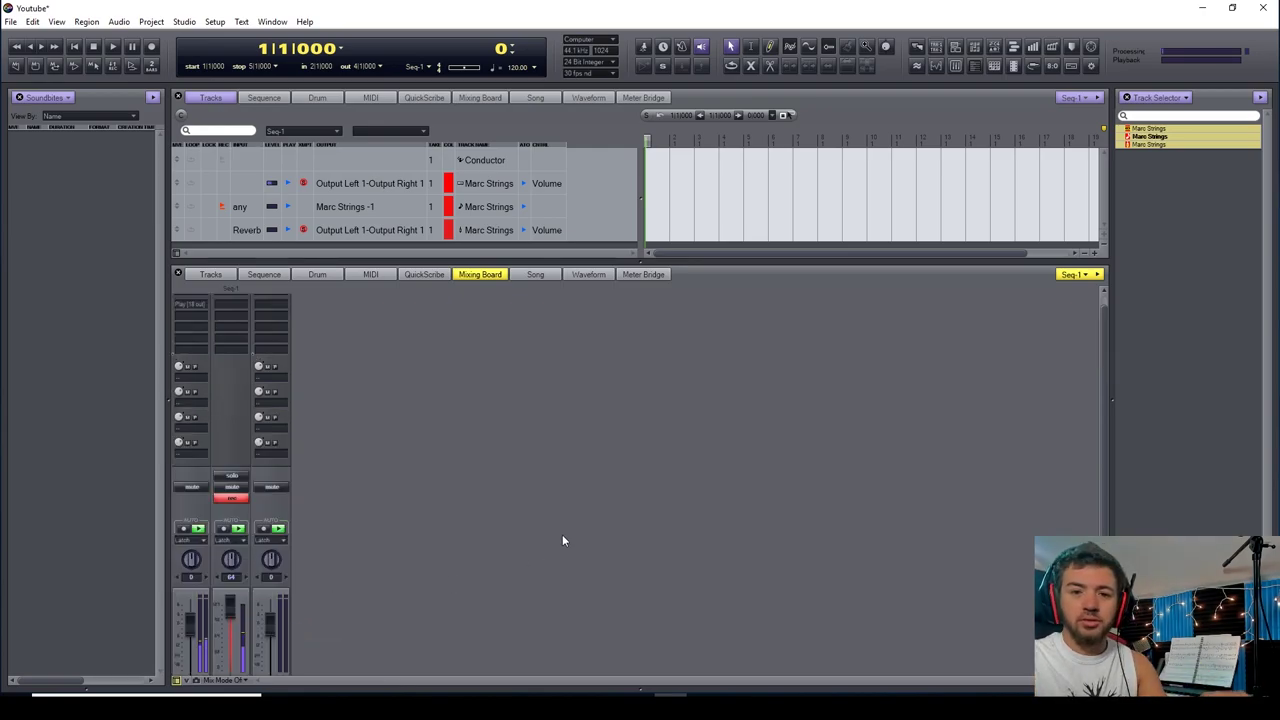
scroll(562, 537, down, 2)
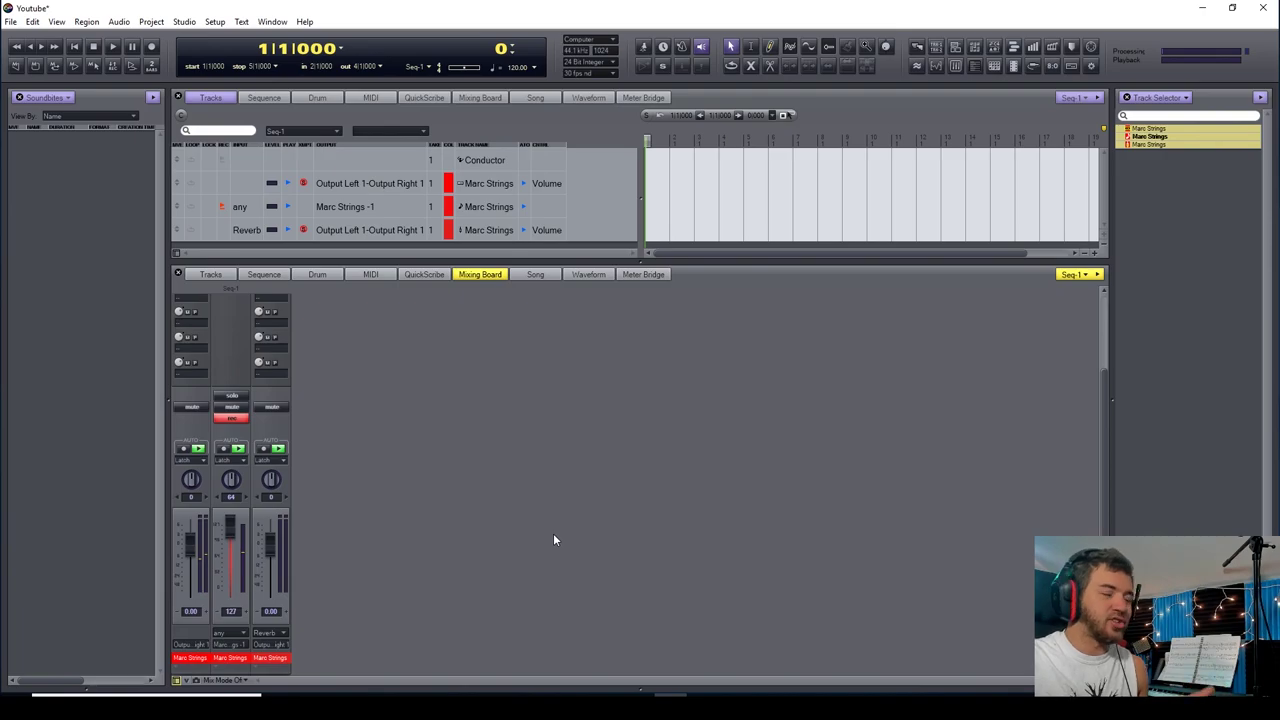
scroll(545, 539, up, 2)
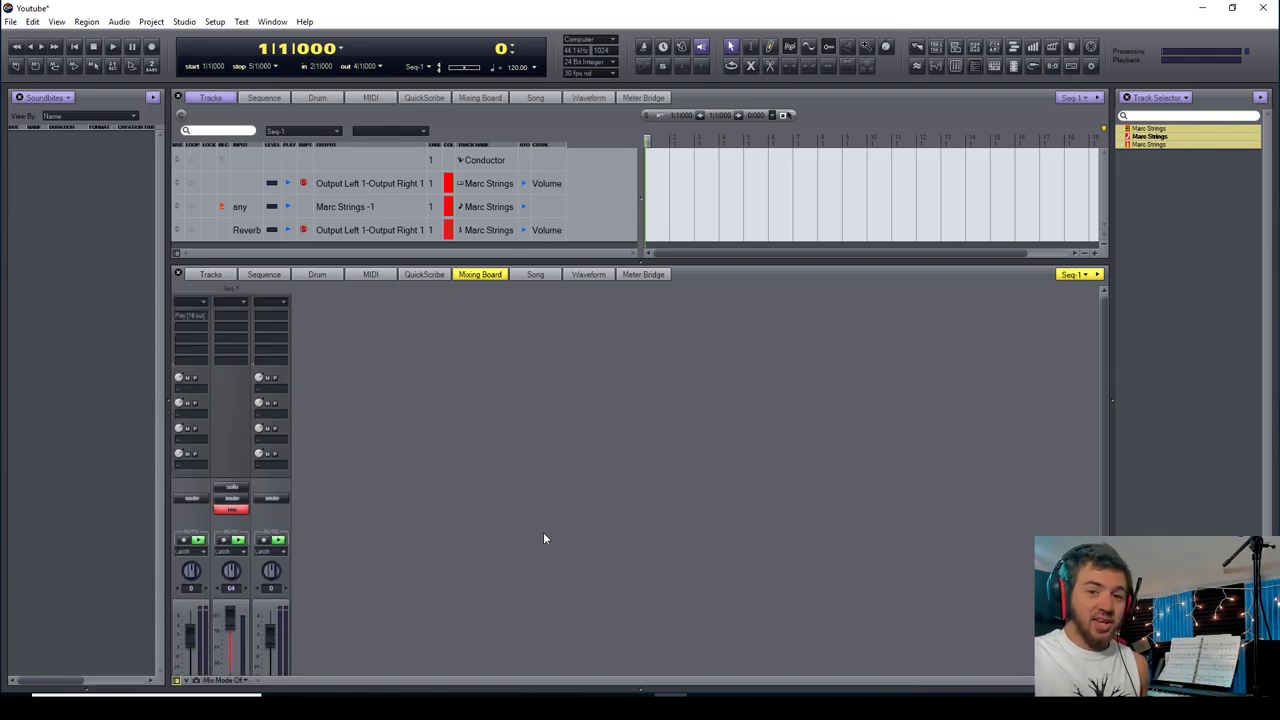
Insert EW Spaces II on the third Marc Strings track.
click(269, 317)
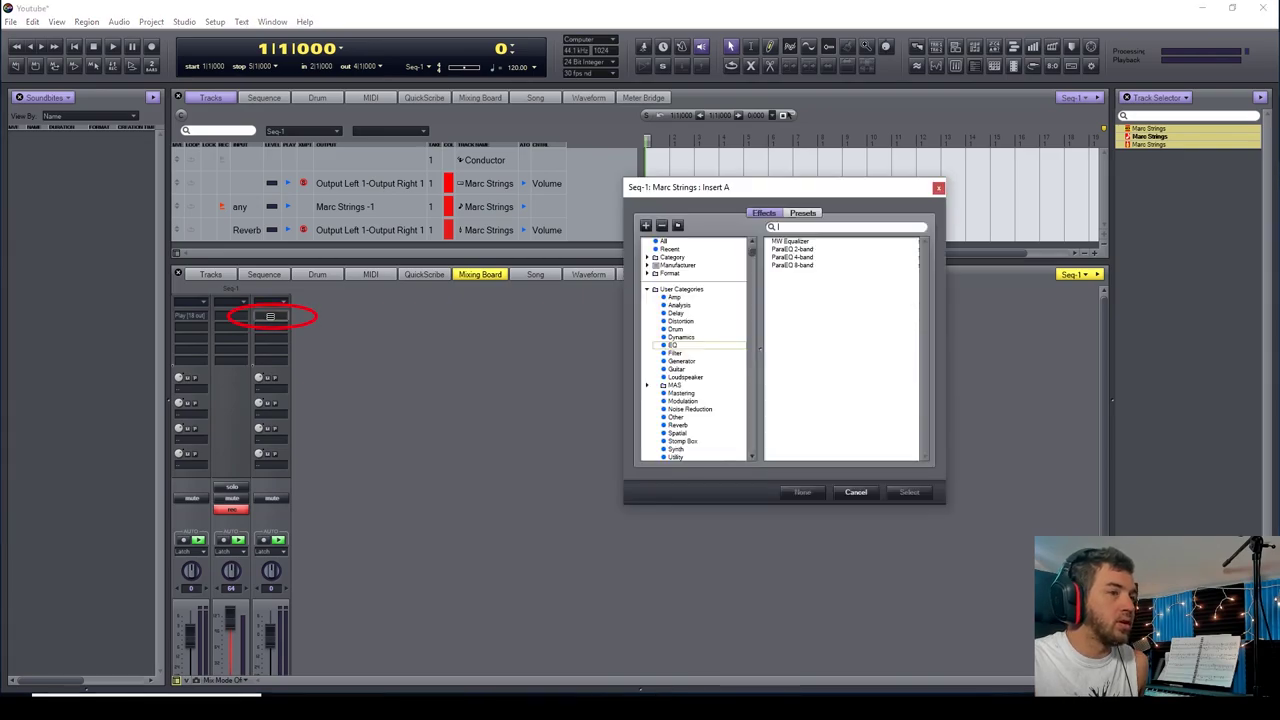
click(666, 242)
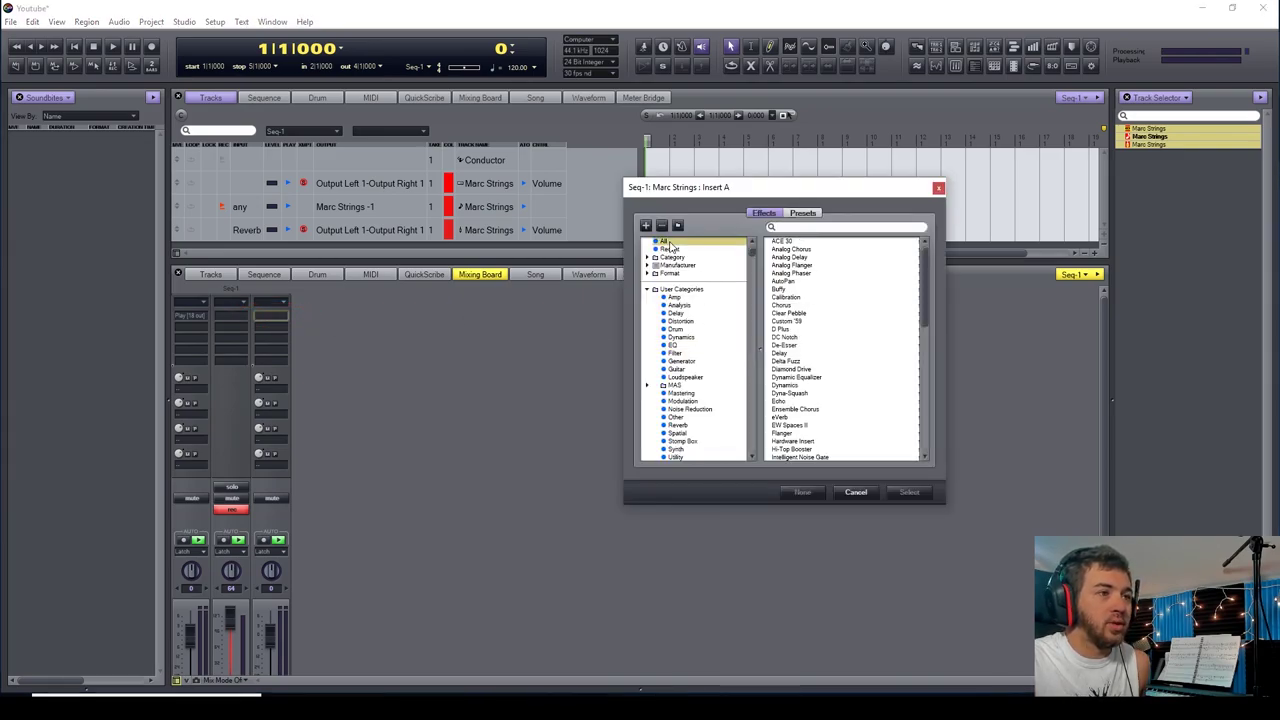
double_click(792, 426)
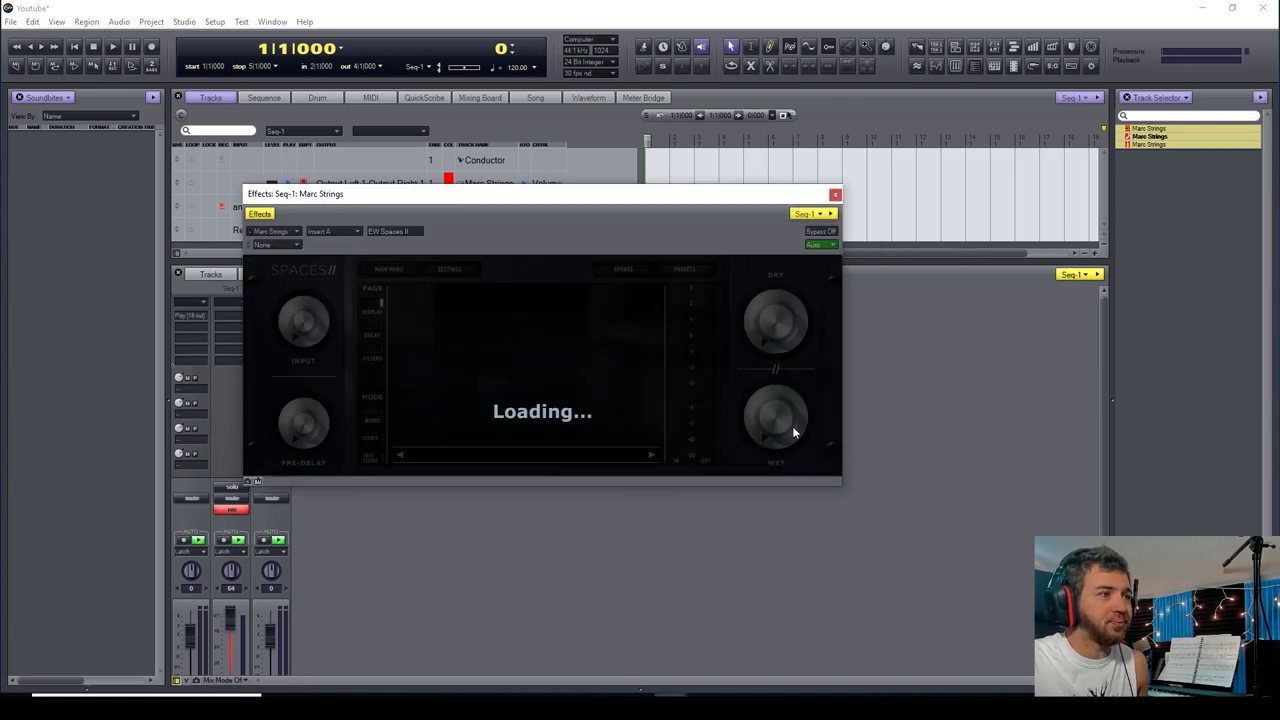
drag(586, 195, 818, 201)
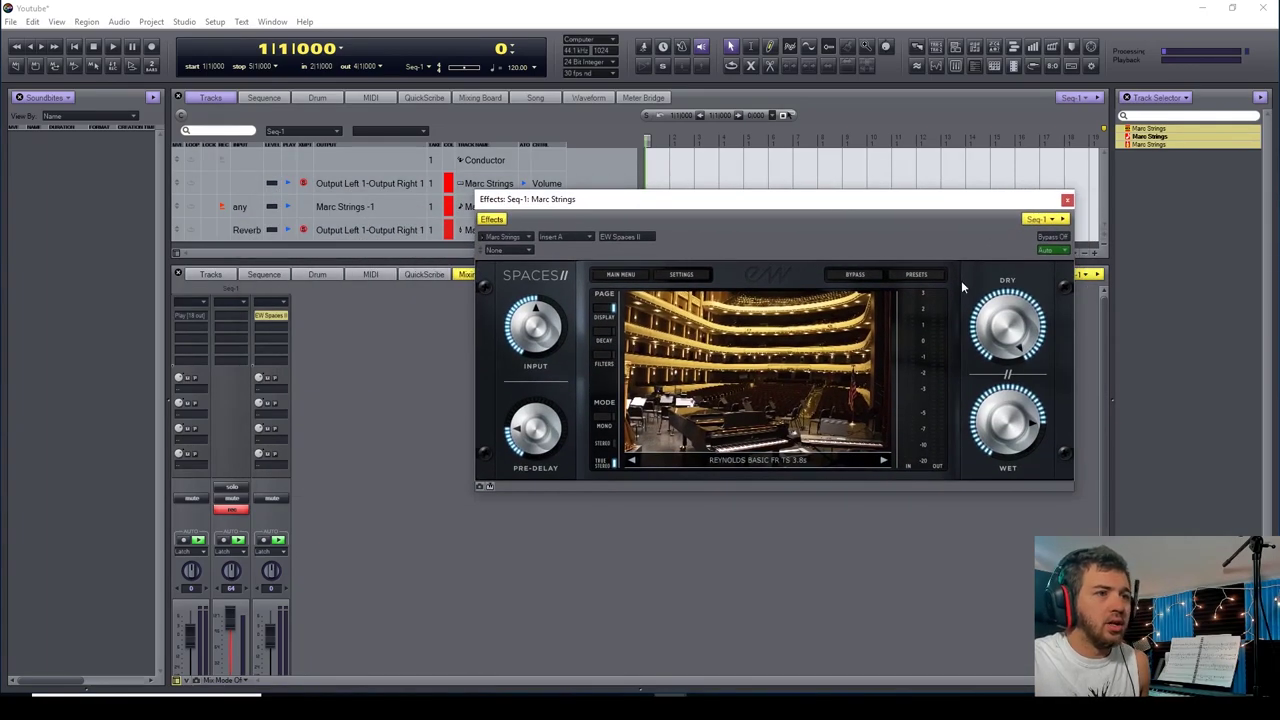
Load the Instrument Specific Tour > Strings preset Digital Hollywood Hall ST 2.7s STRINGS.
click(917, 275)
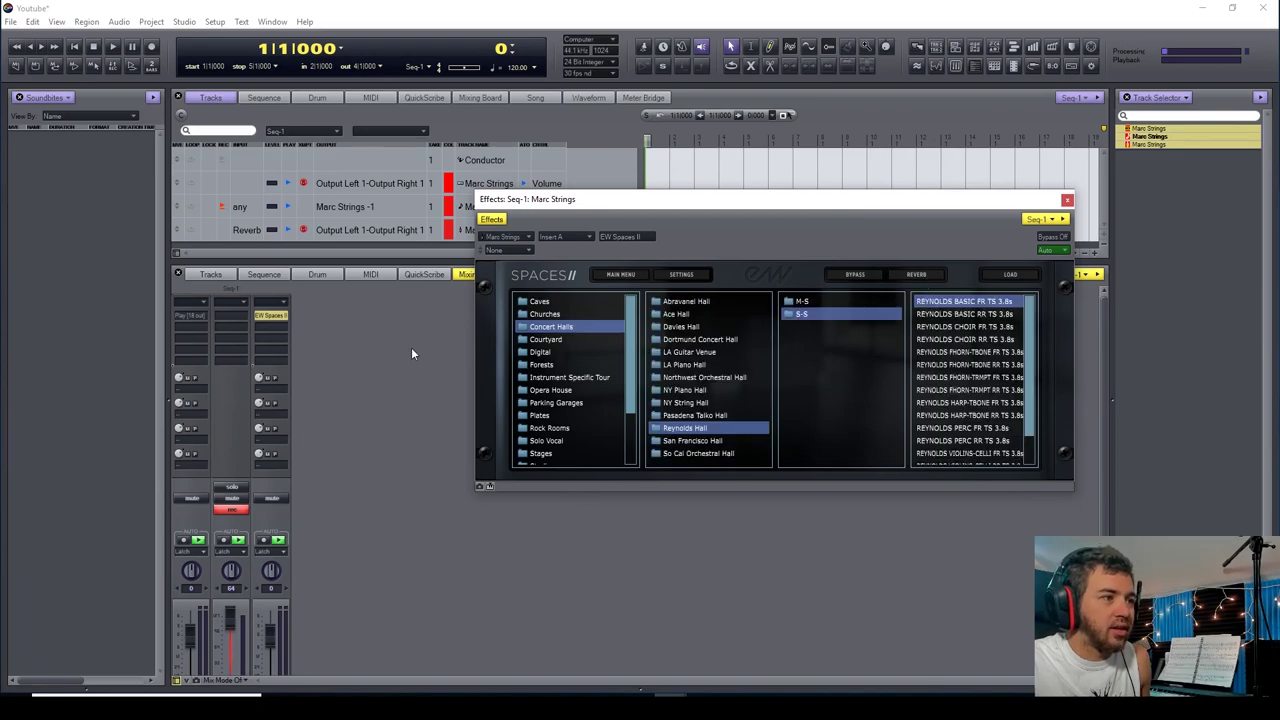
click(562, 377)
scroll(715, 352, down, 3)
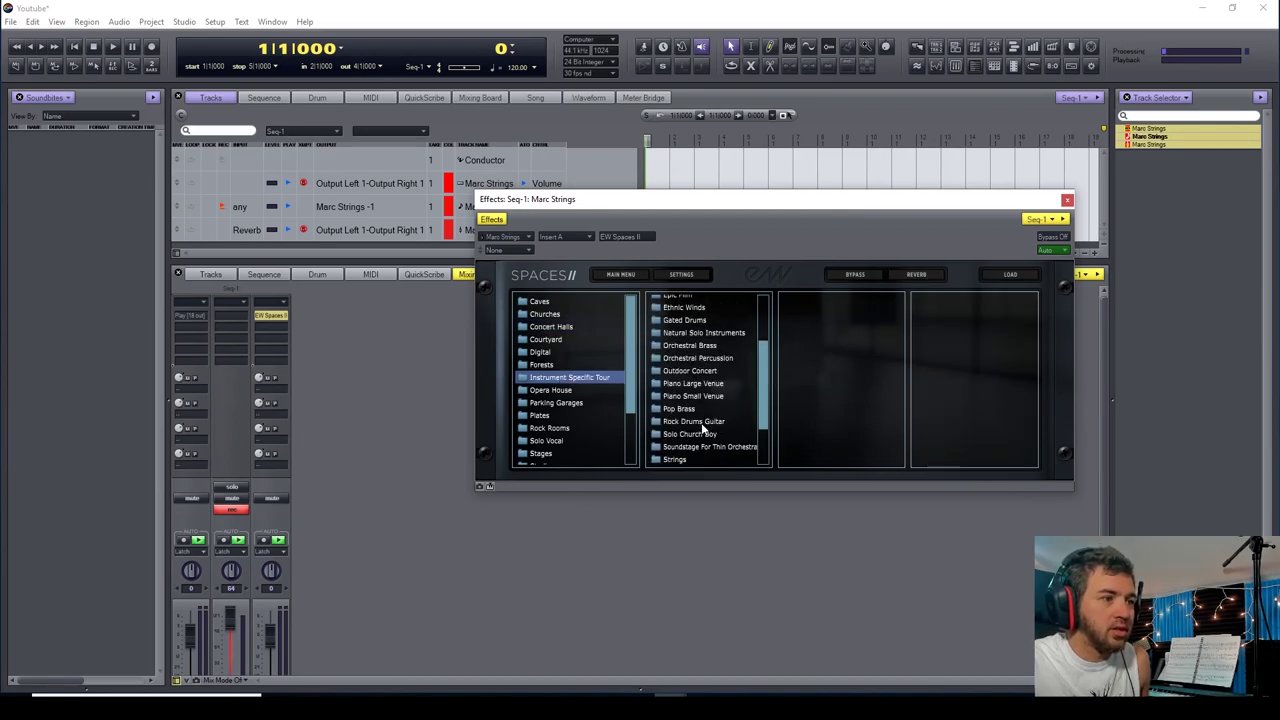
scroll(692, 340, down, 2)
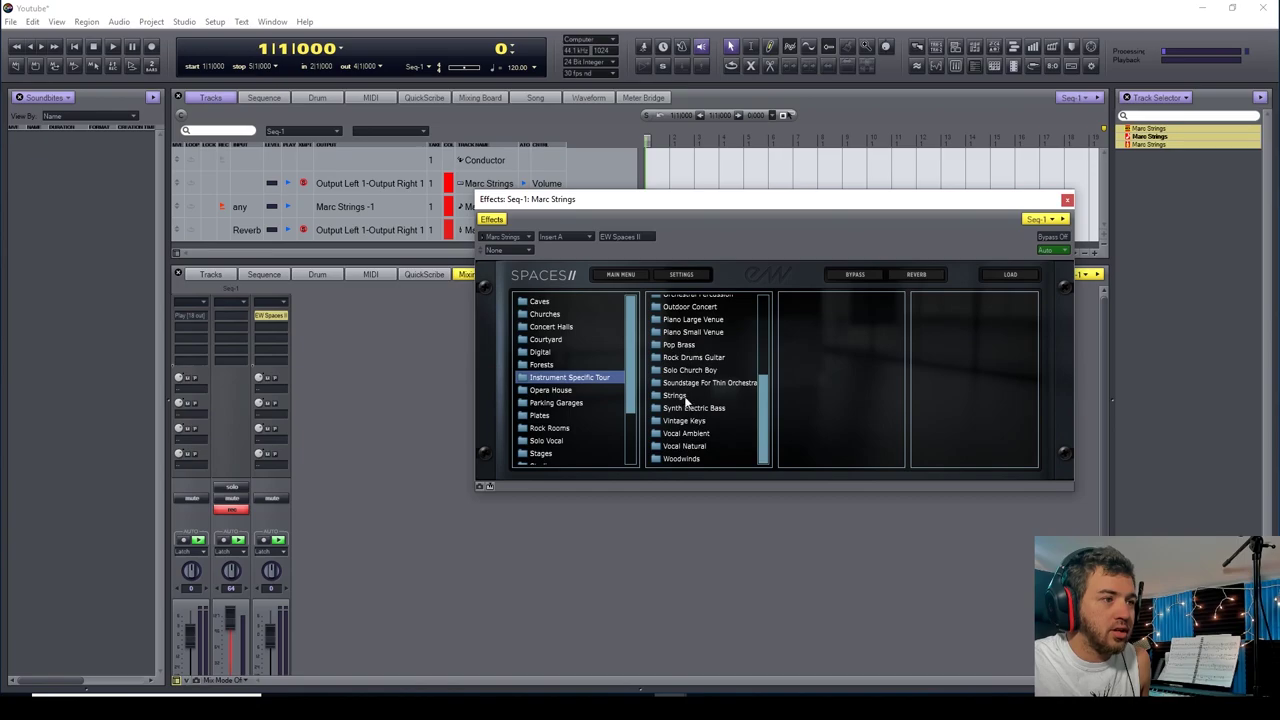
click(676, 395)
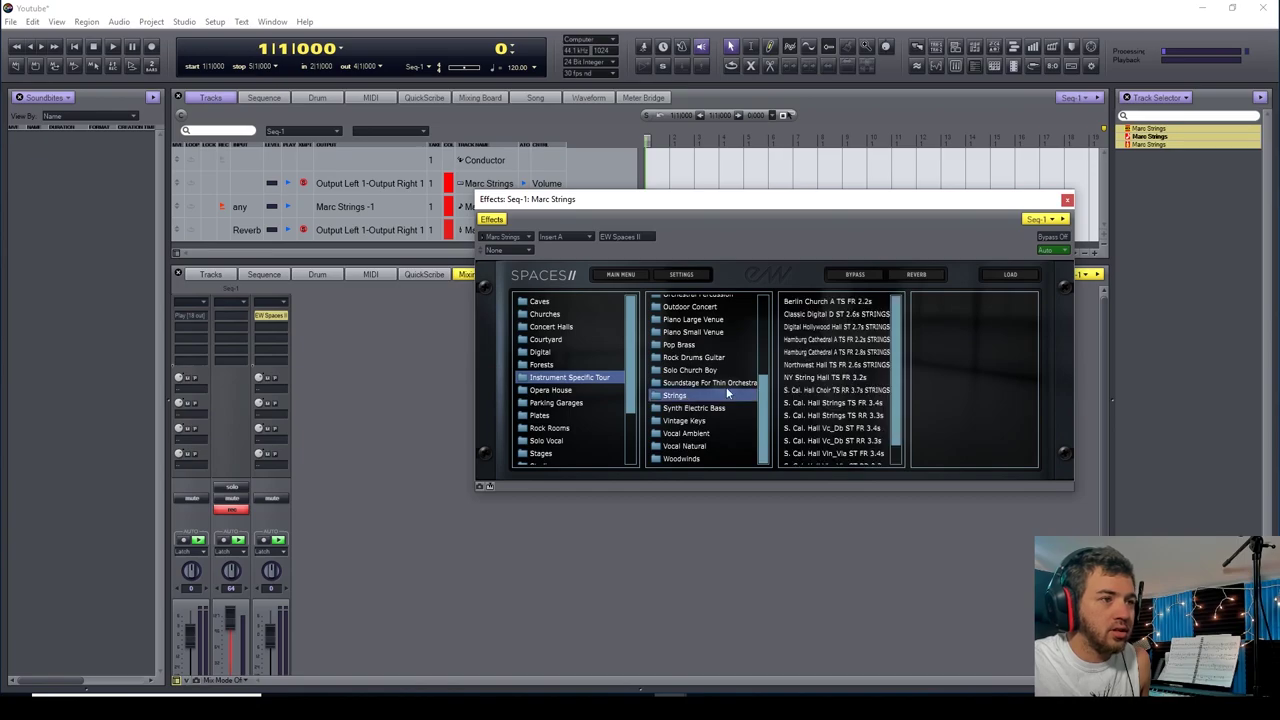
double_click(812, 330)
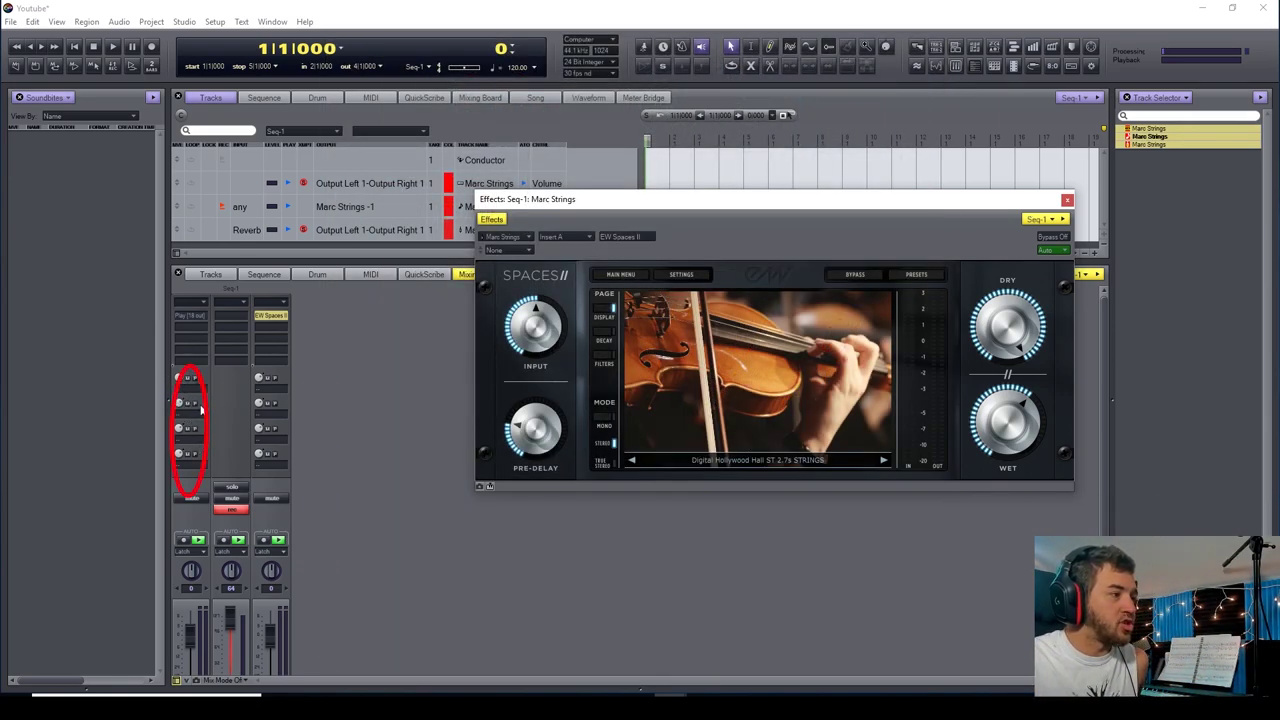
Add a send from the first Marc Strings track to the Reverb bus.
click(303, 408)
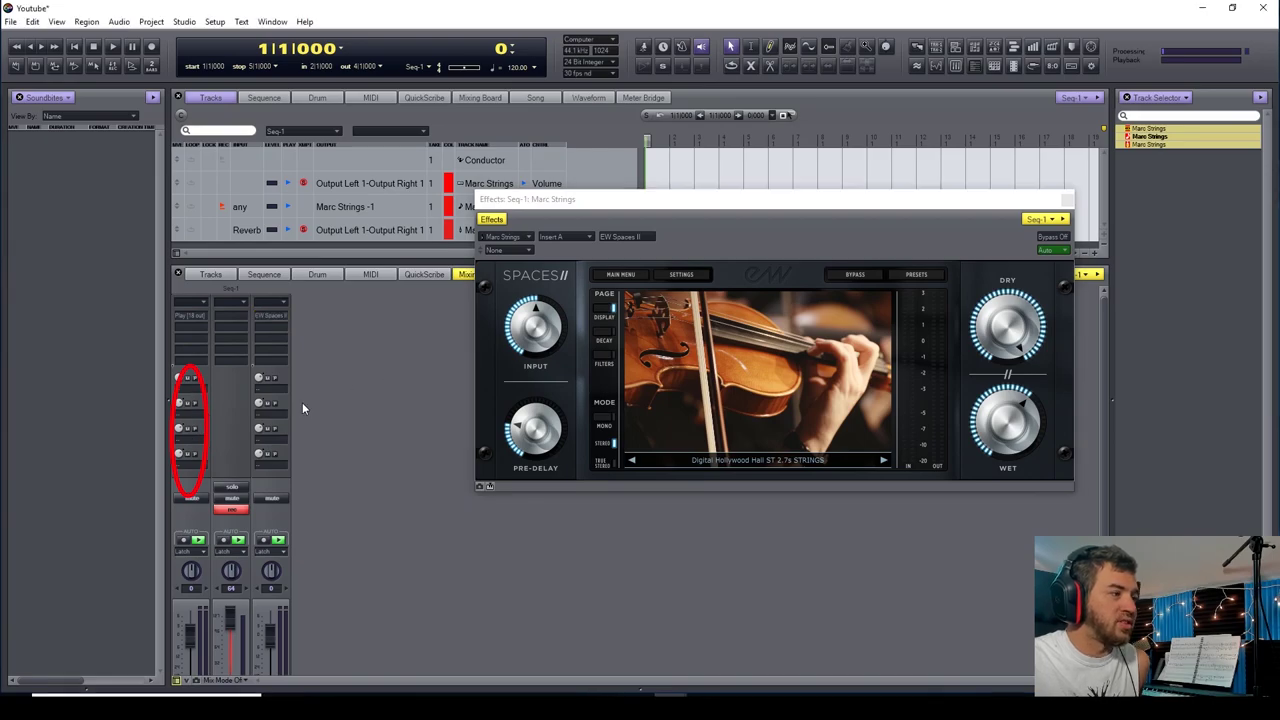
click(198, 394)
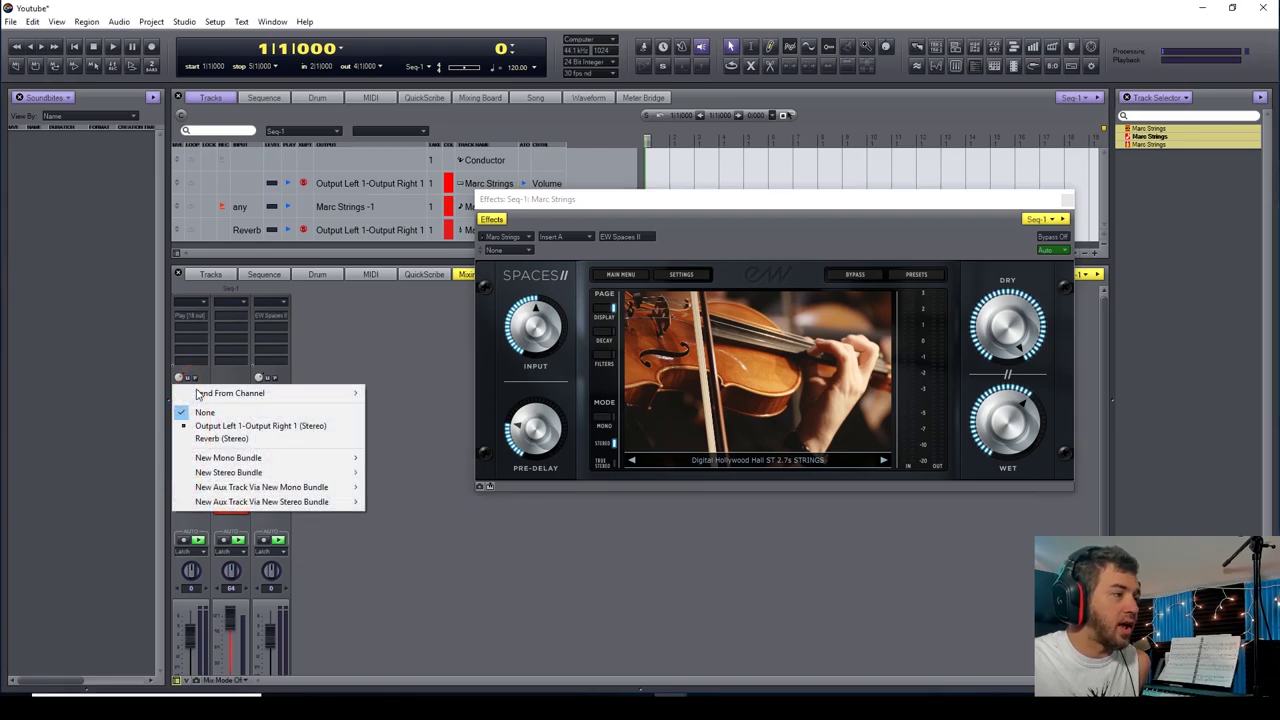
click(224, 438)
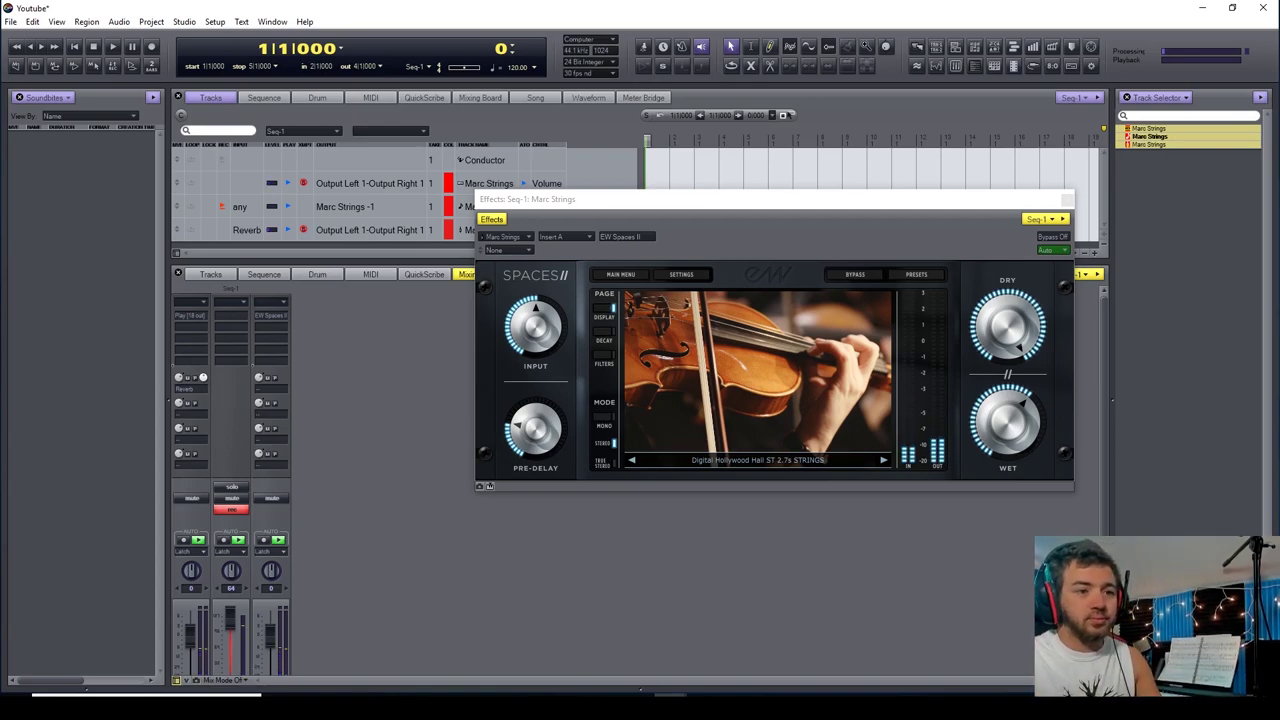
Set the aux Marc Strings track's volume fader to -2.00 and move the EW Spaces II window lower.
scroll(240, 600, down, 2)
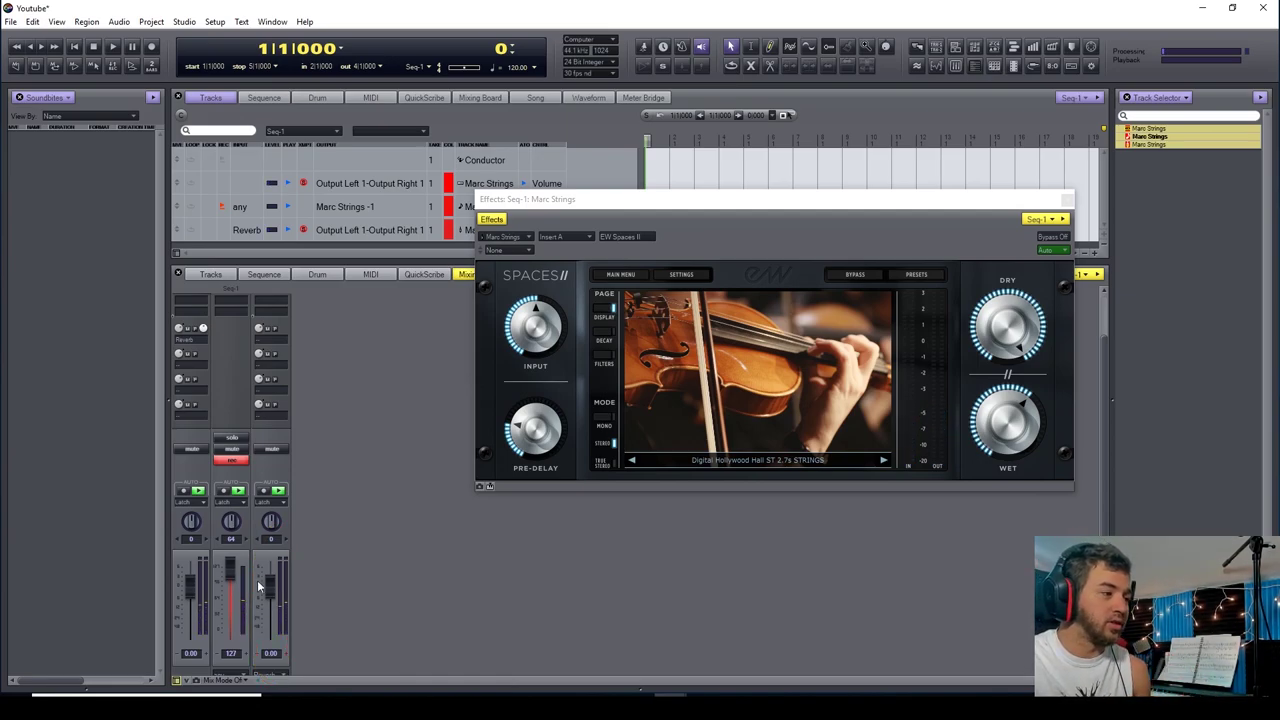
drag(263, 585, 270, 565)
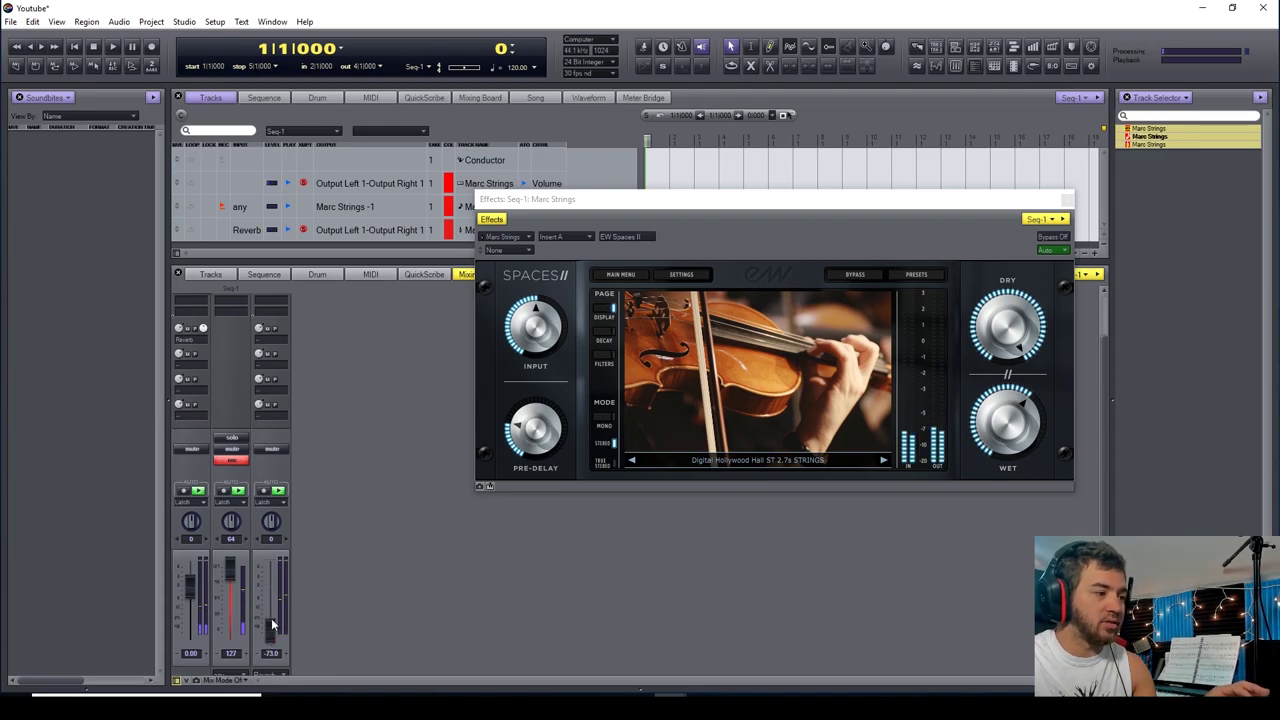
drag(271, 565, 271, 573)
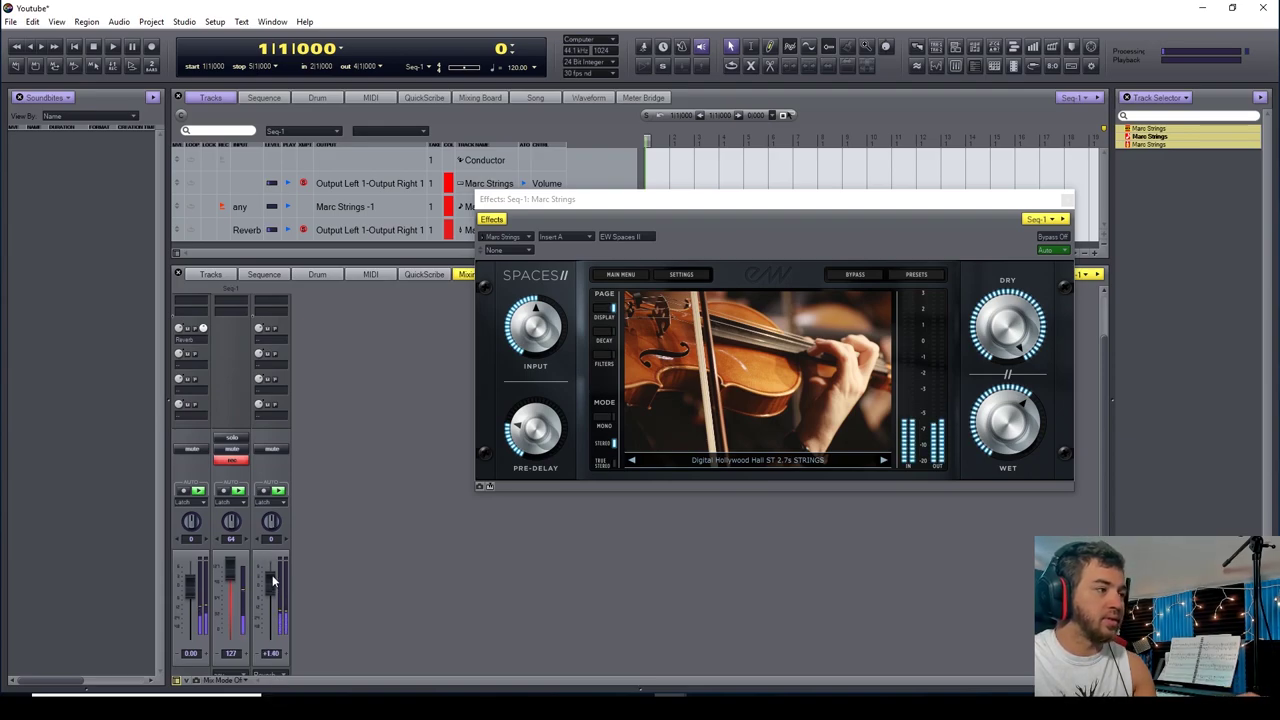
drag(271, 578, 270, 596)
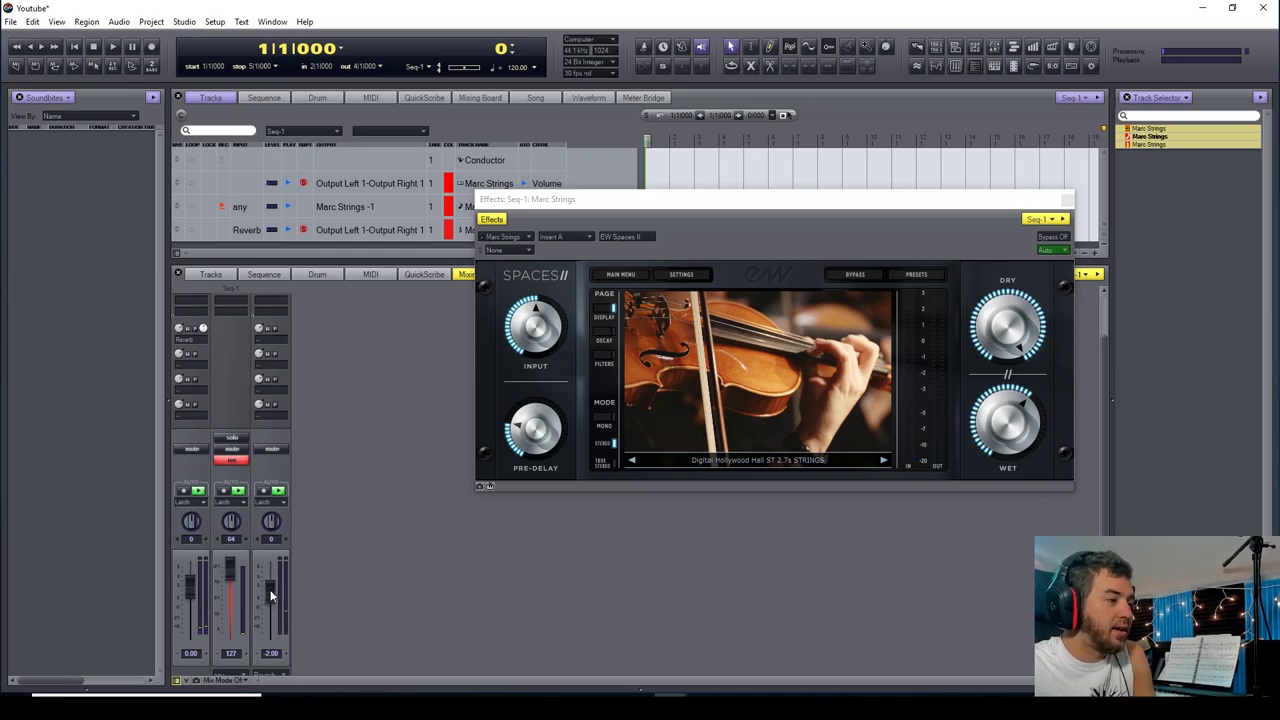
drag(714, 199, 737, 334)
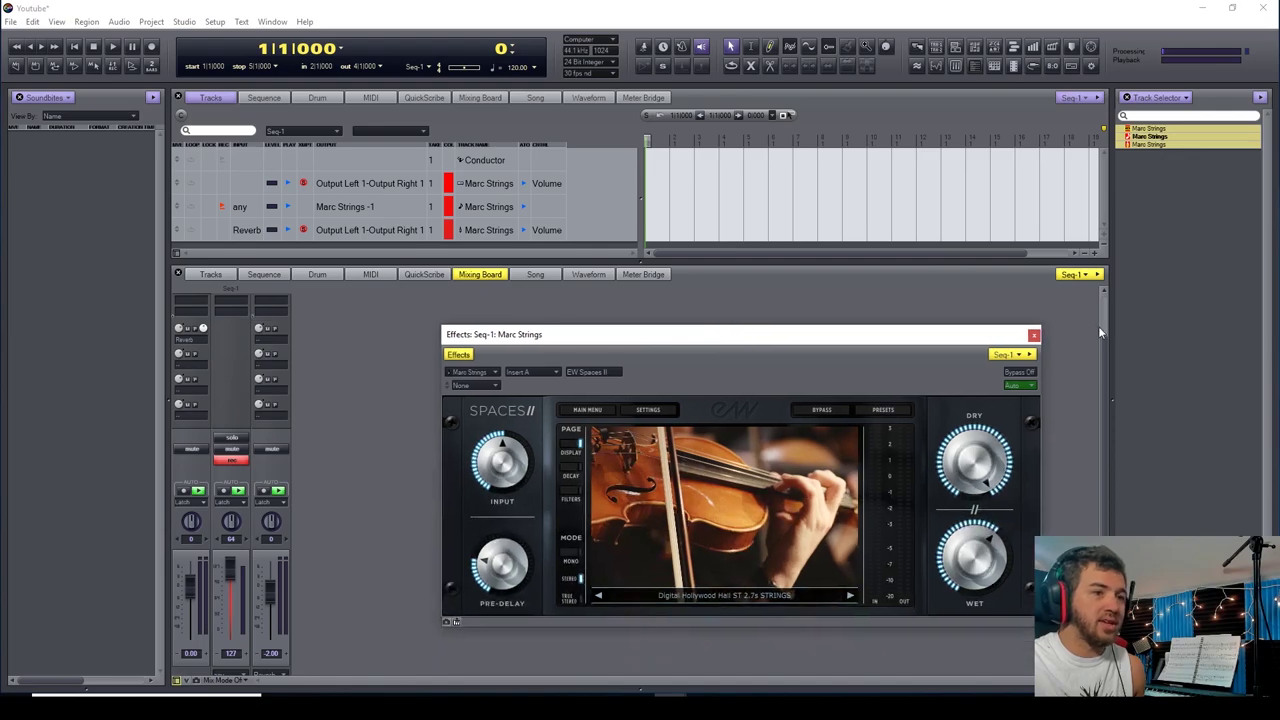
Swap the Marc Strings EW Spaces II insert for Echo with the Beat Based Changing Ring preset.
click(595, 371)
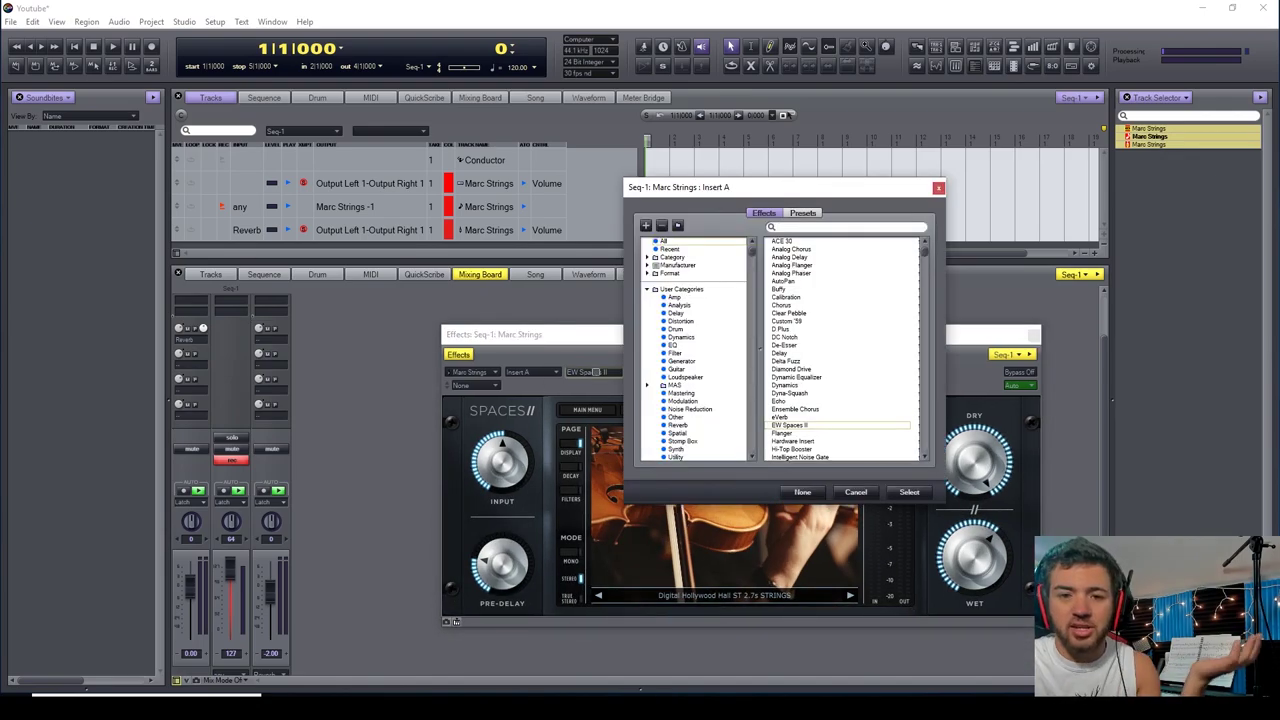
click(688, 315)
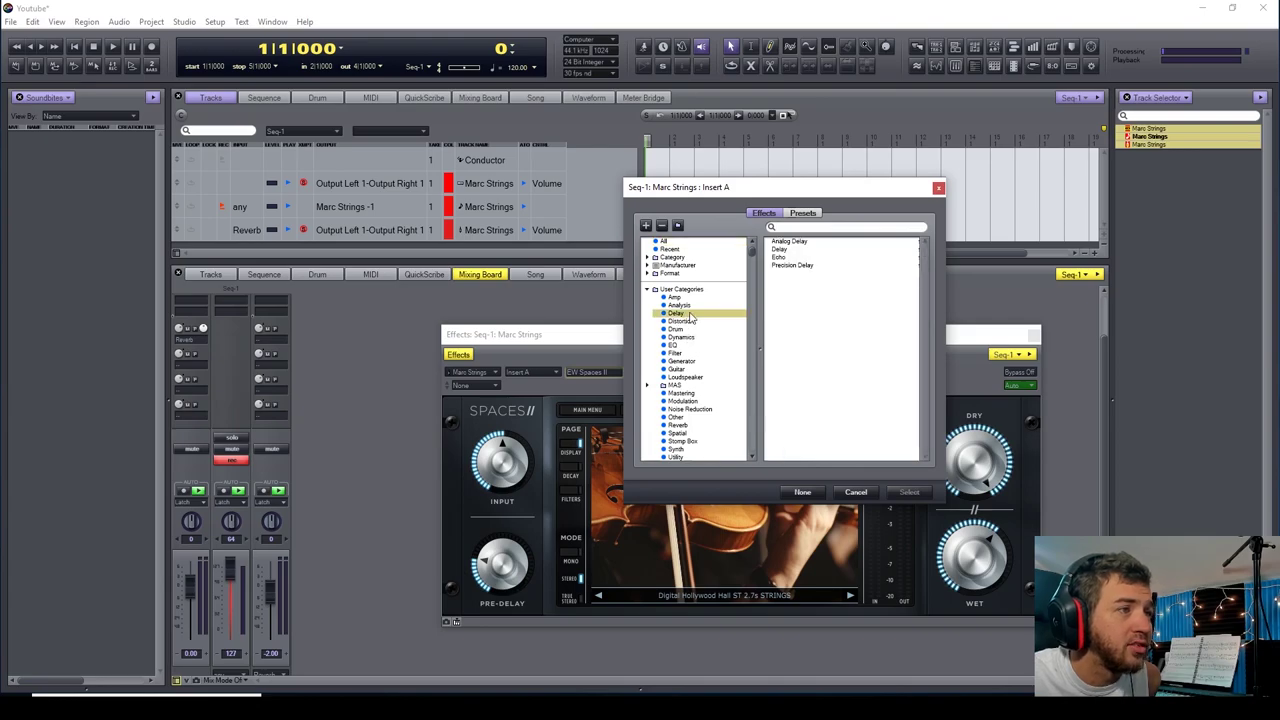
double_click(778, 257)
click(474, 388)
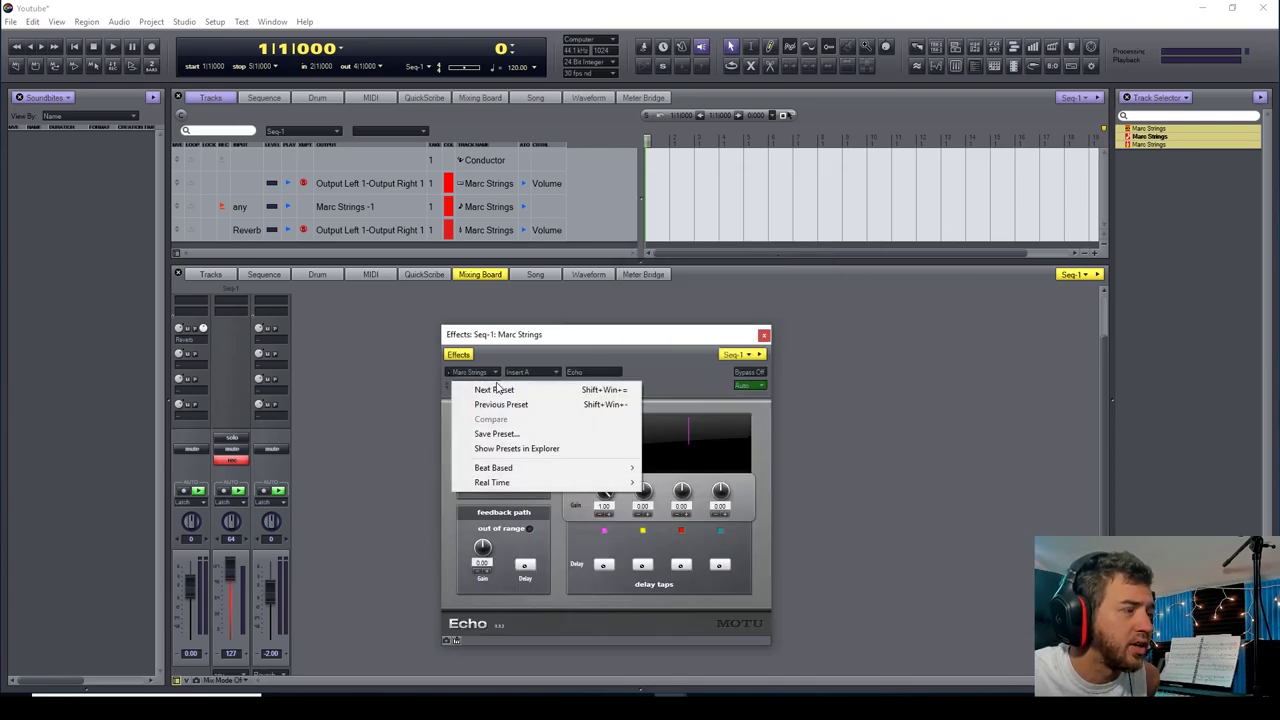
mouse_move(561, 468)
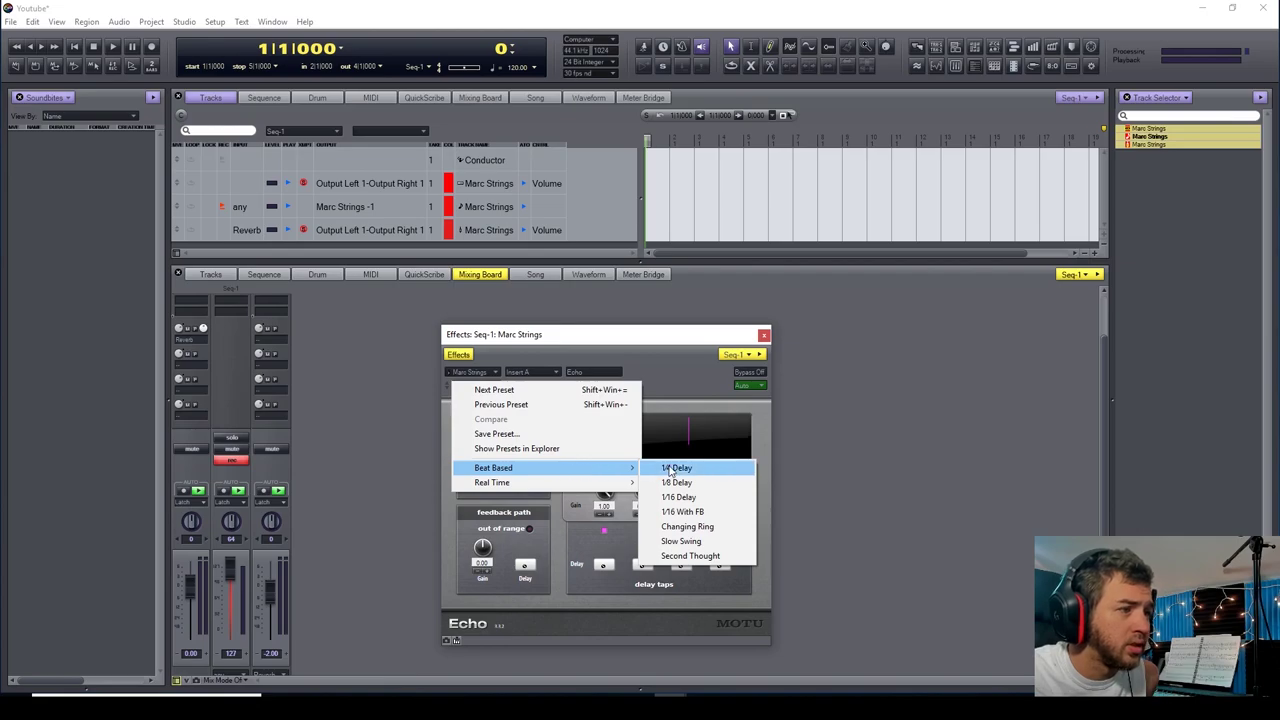
click(697, 527)
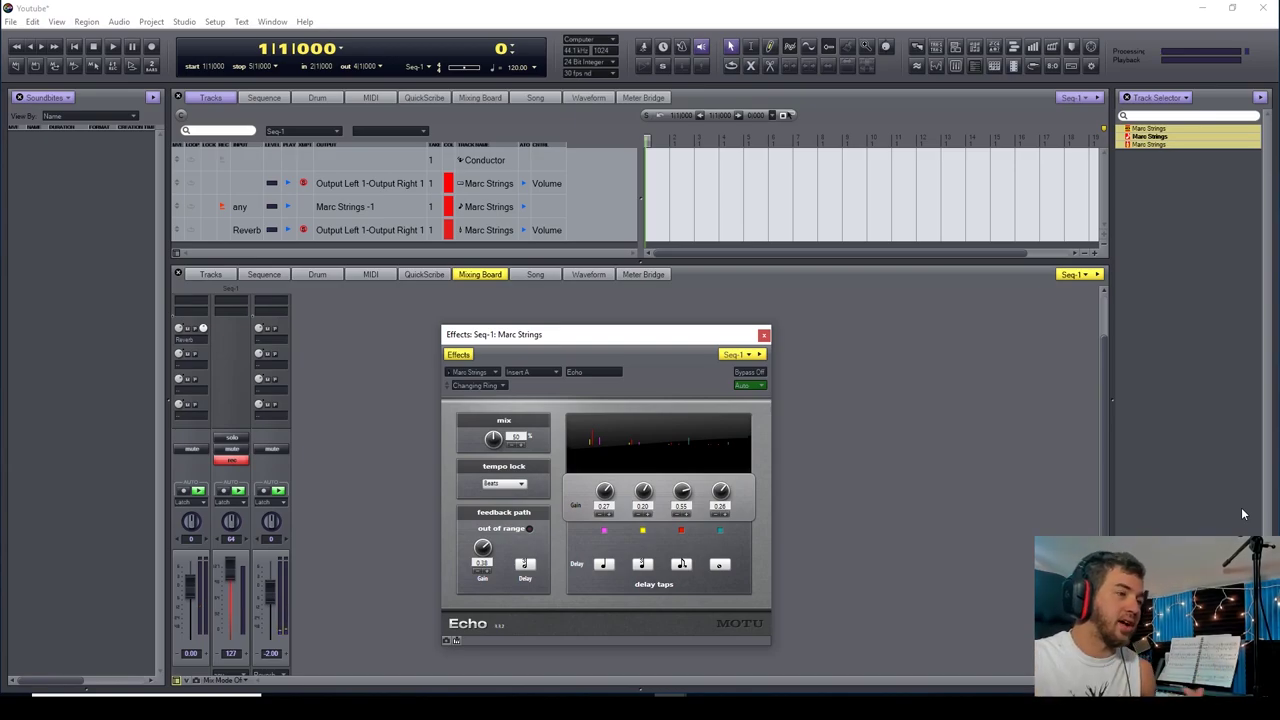
click(763, 334)
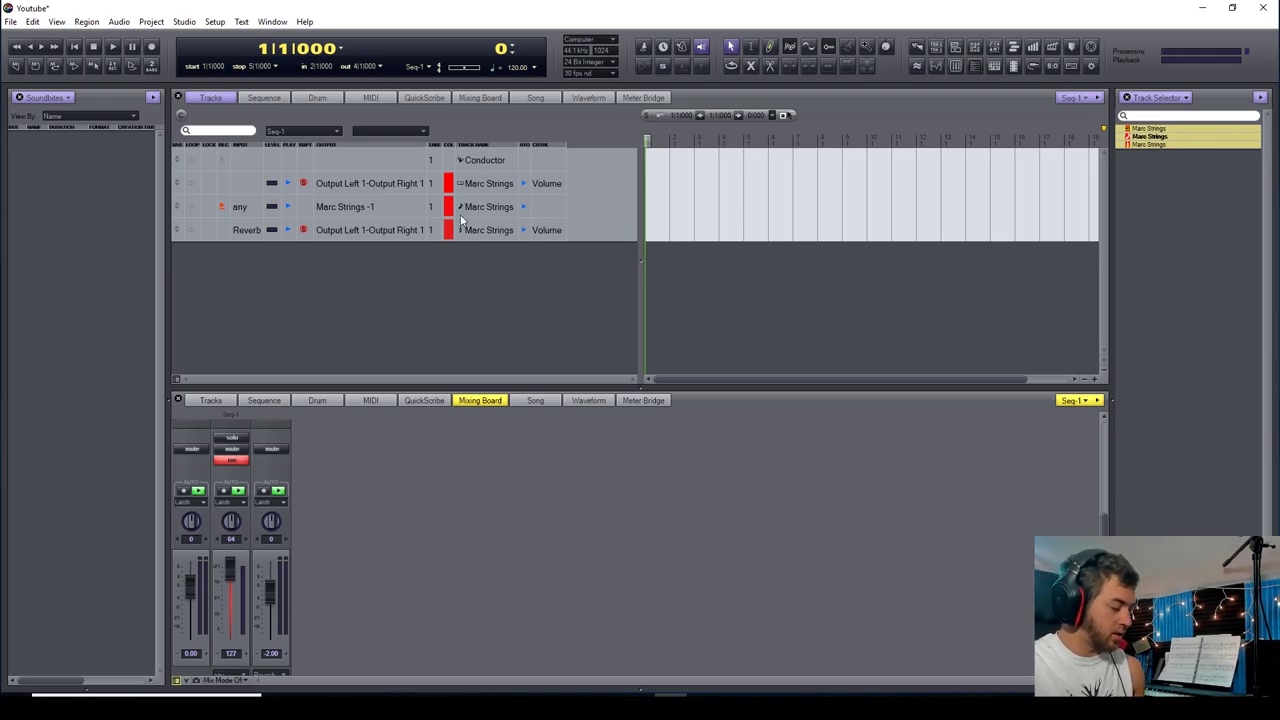
Put the three selected Marc Strings tracks into a new track folder.
ctrl+click(491, 183)
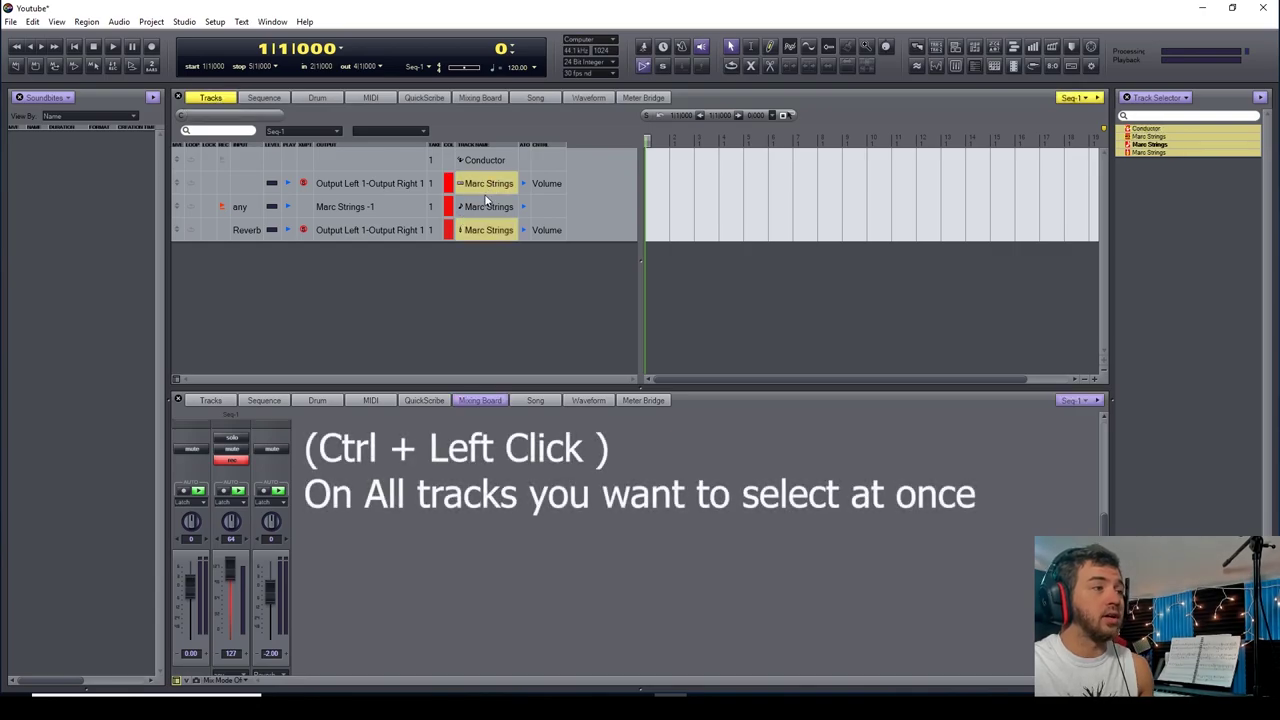
ctrl+click(489, 212)
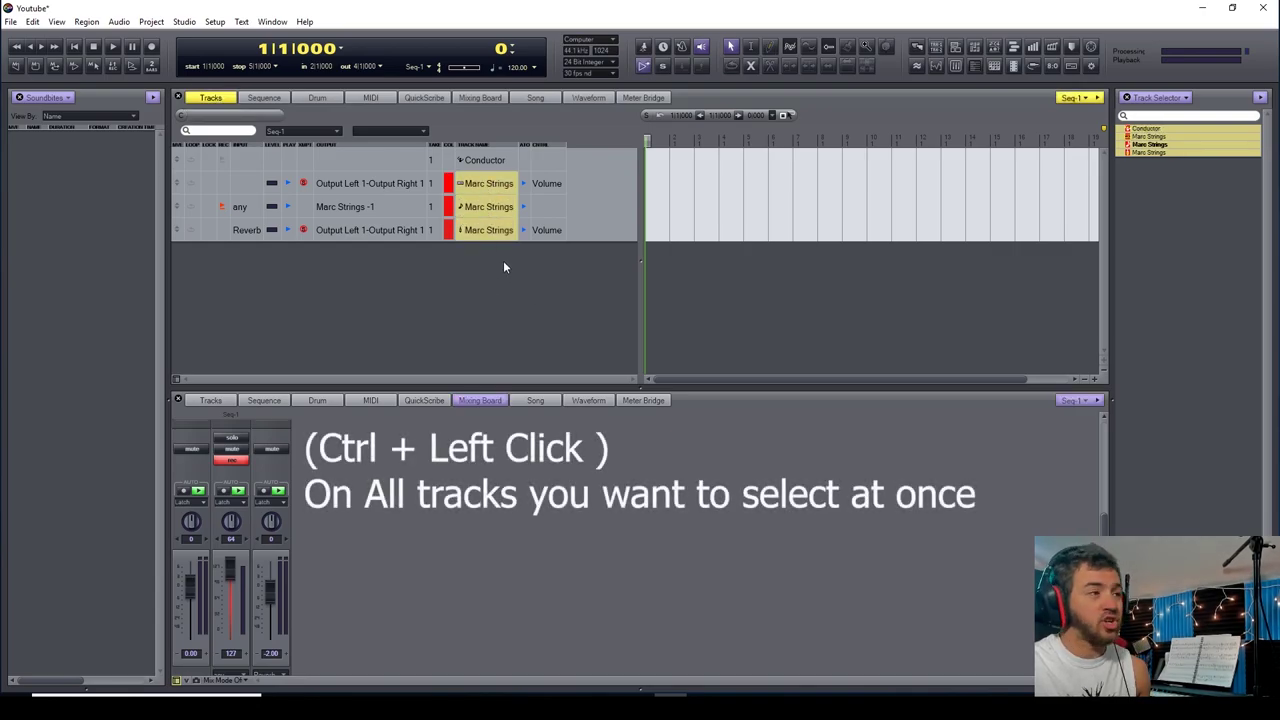
right_click(489, 181)
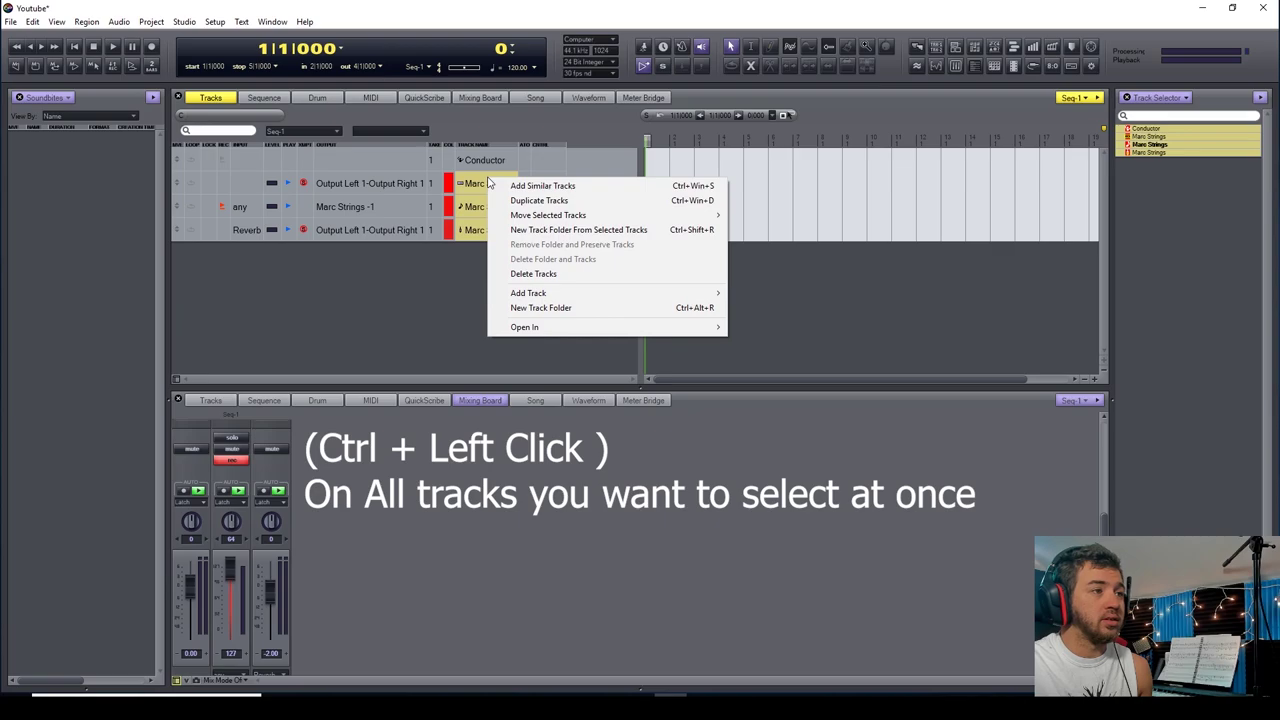
click(587, 231)
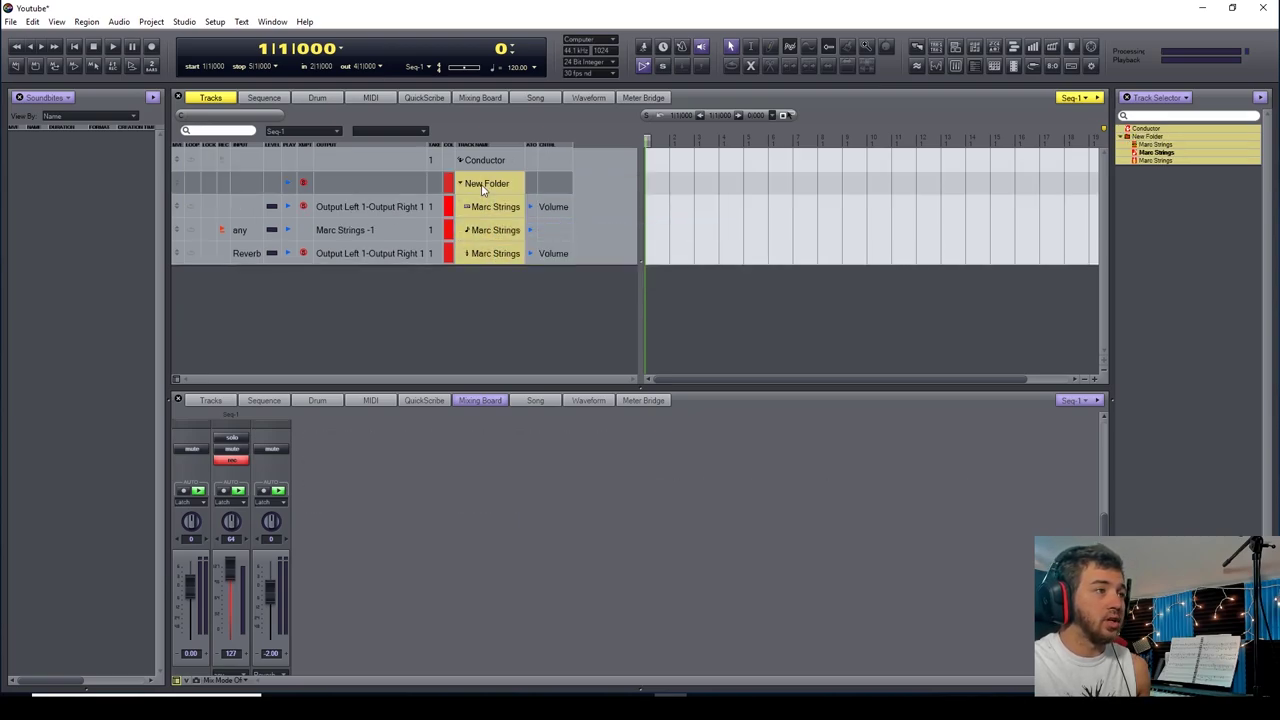
Name the new folder 'Marc Strings' and collapse it.
click(496, 222)
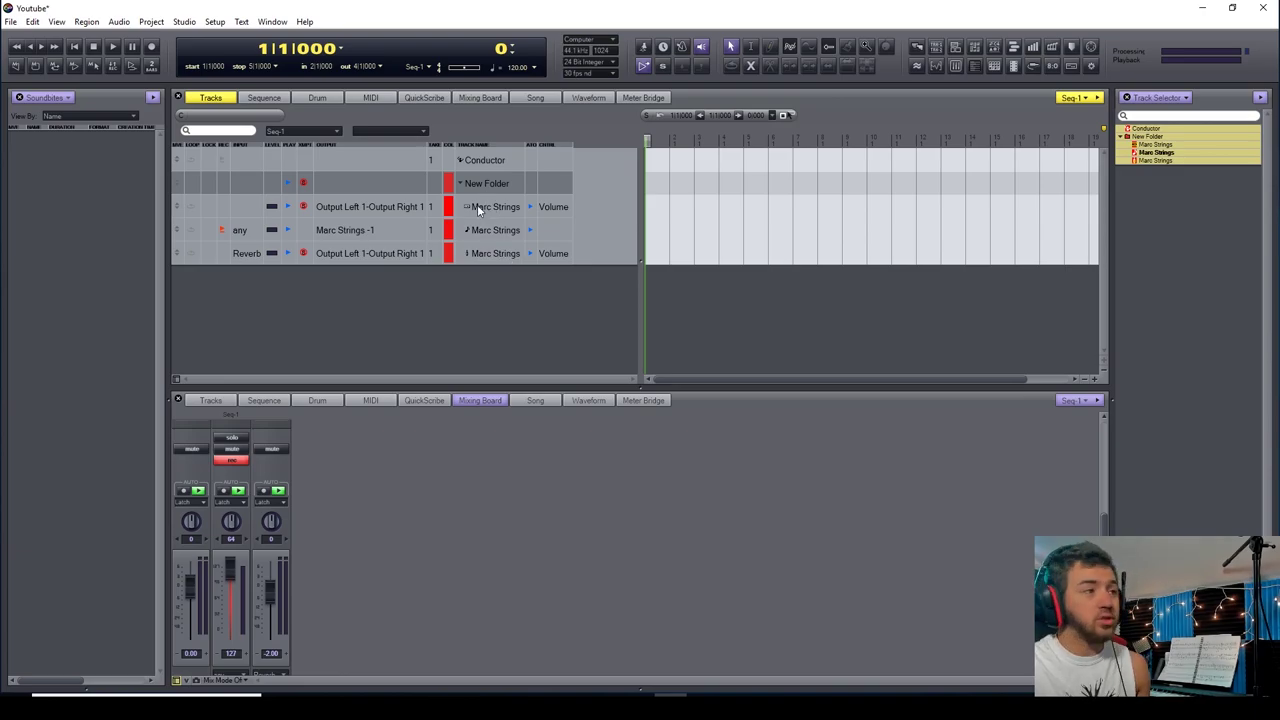
alt+click(481, 182)
text(Mar)
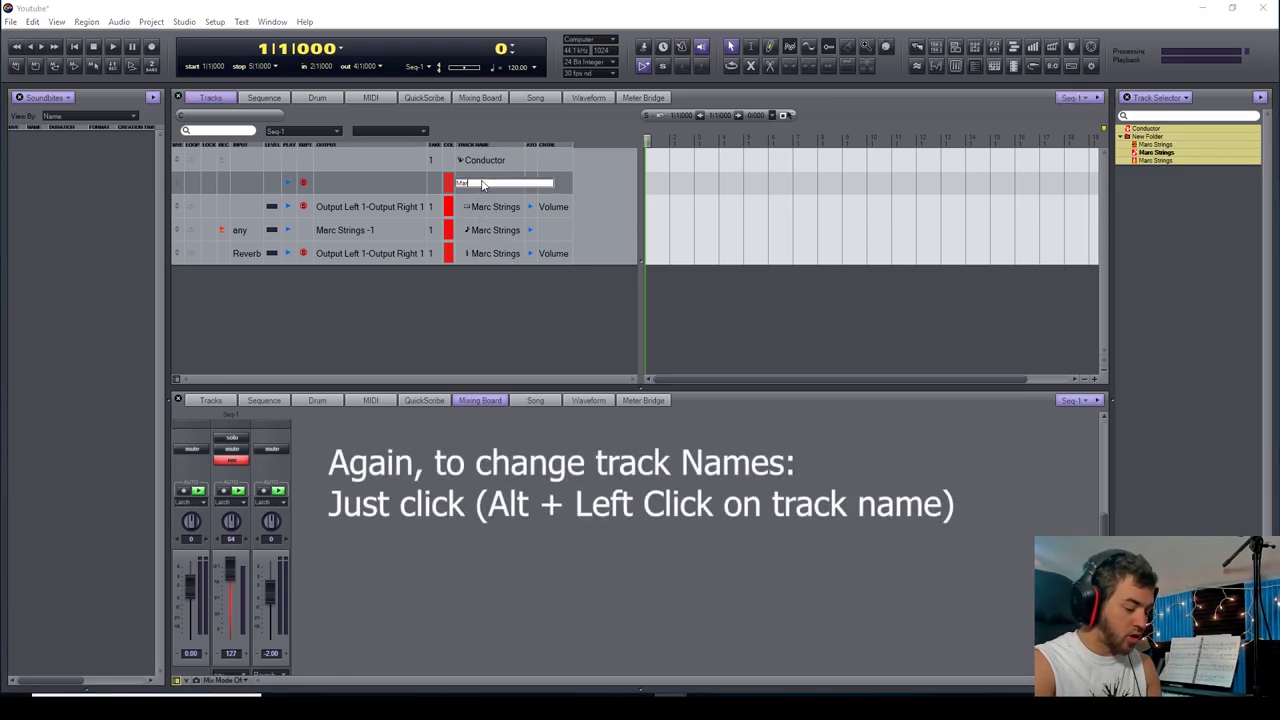
text(c Strings)
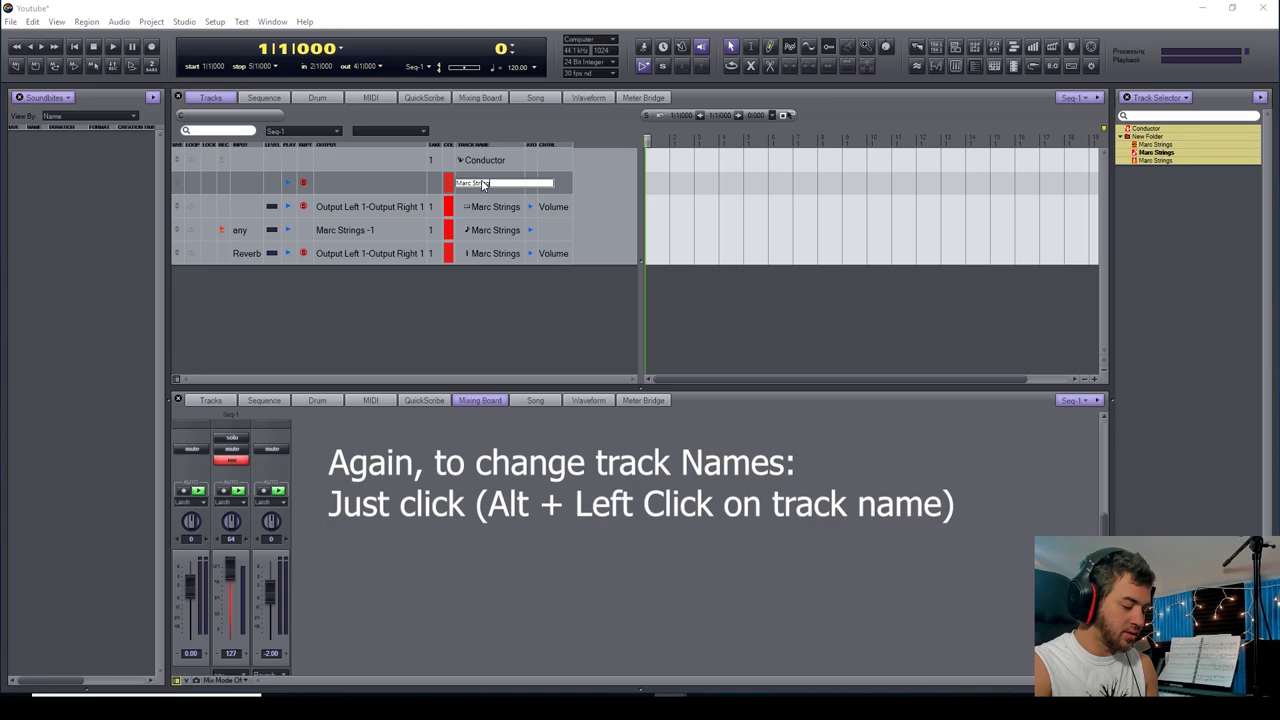
key(Return)
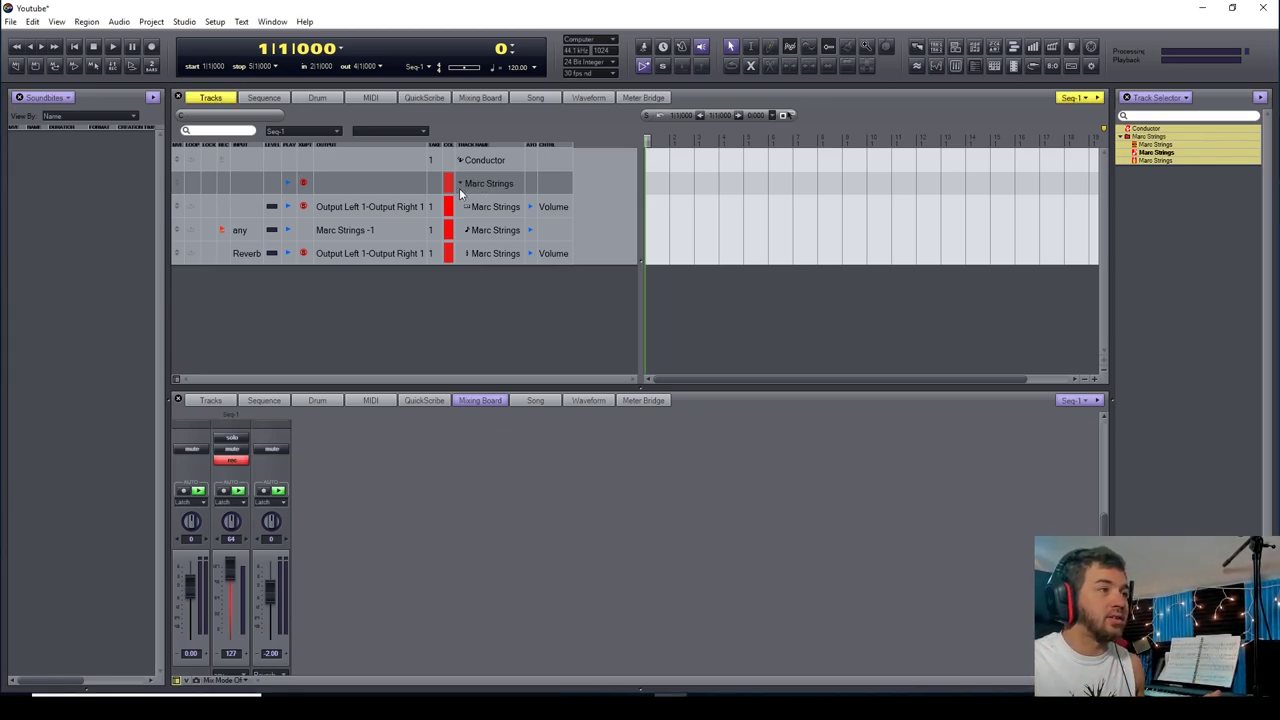
click(460, 184)
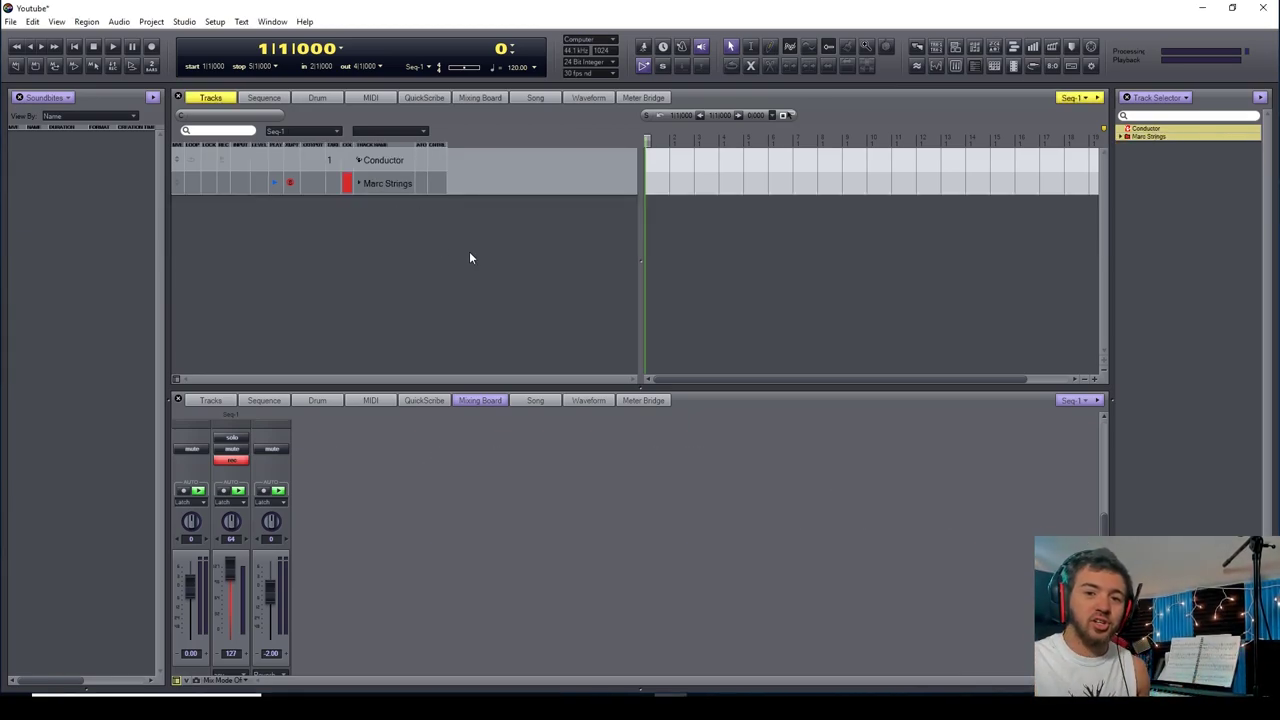
Add a MIDI track and an East West Play stereo instrument track.
right_click(355, 229)
mouse_move(462, 268)
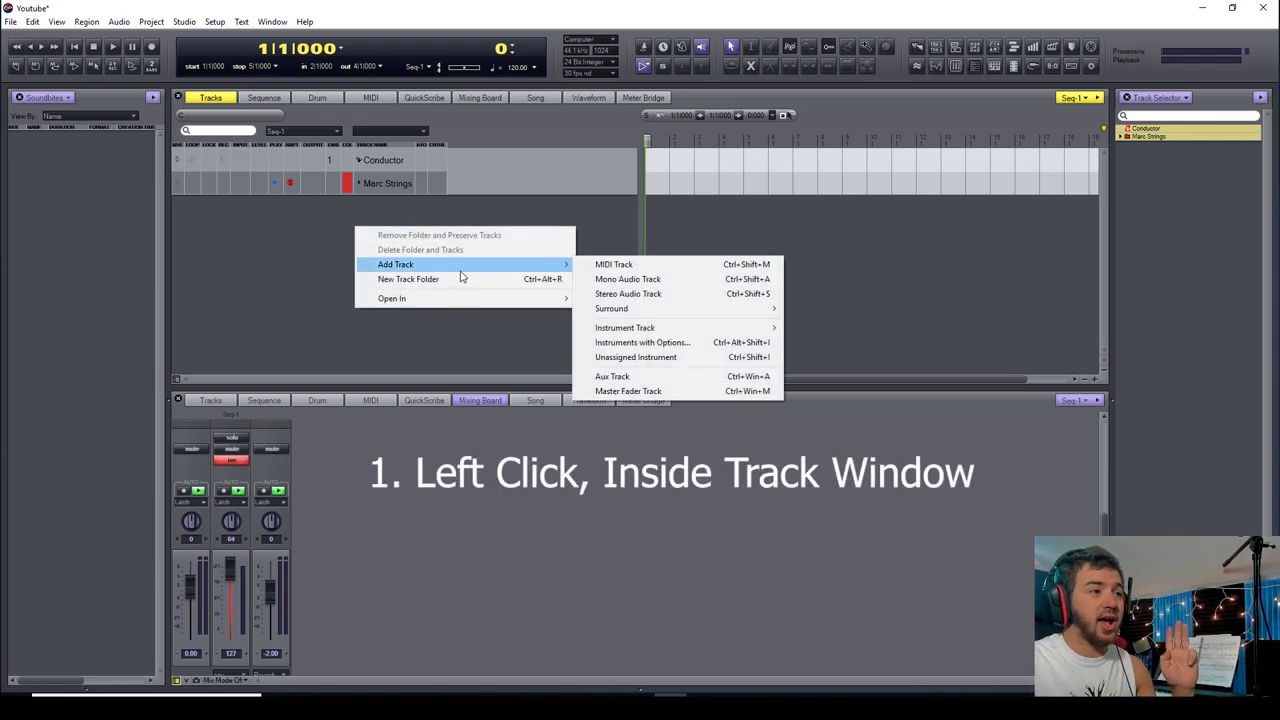
click(612, 265)
right_click(392, 270)
mouse_move(560, 302)
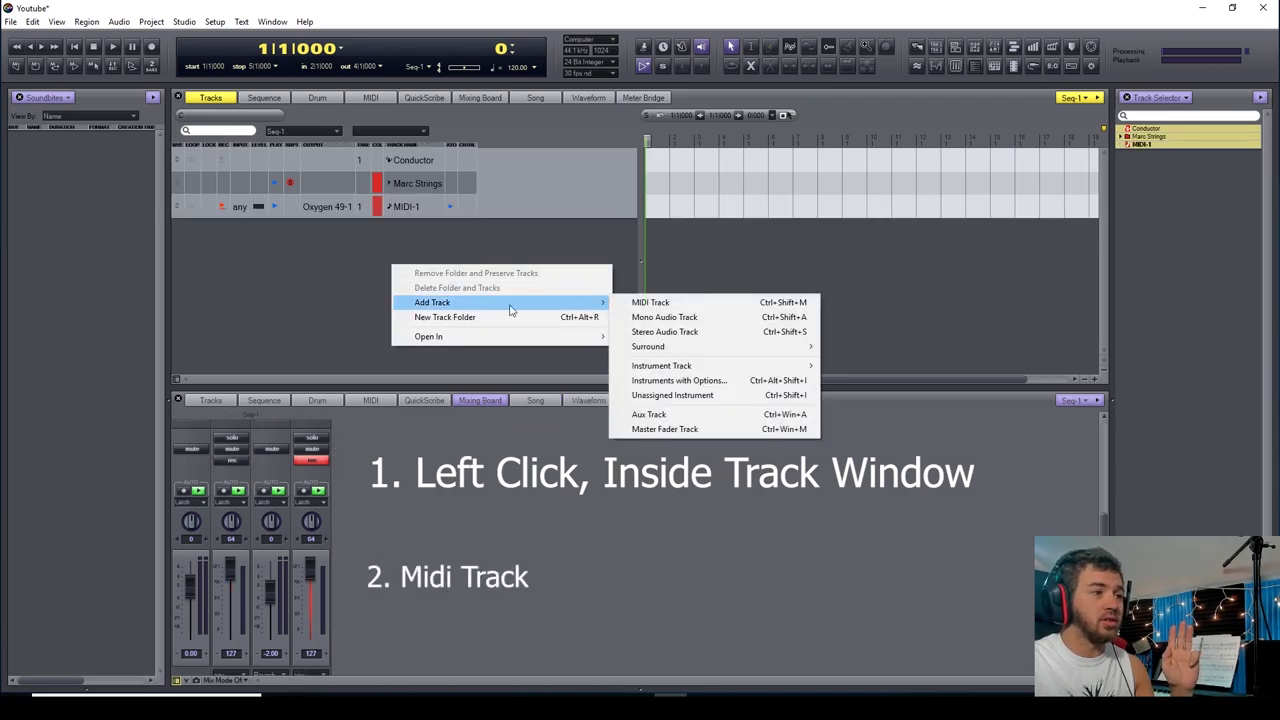
mouse_move(714, 366)
mouse_move(895, 381)
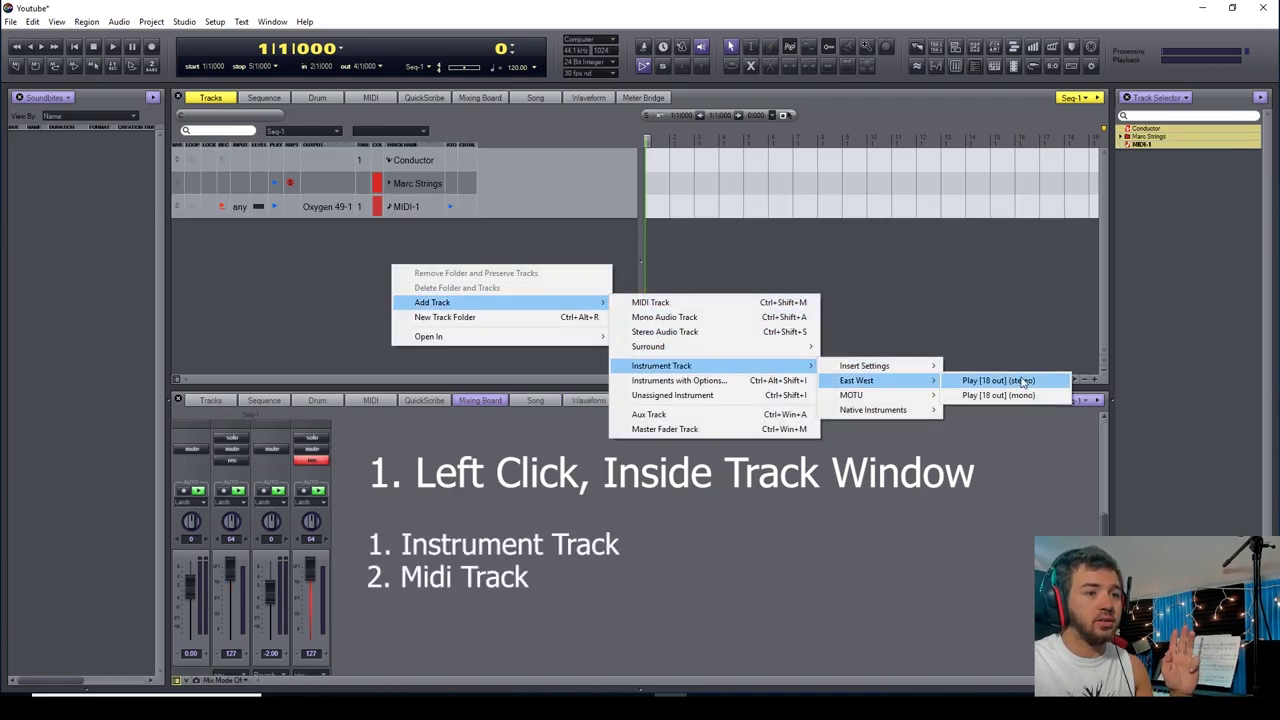
click(985, 381)
Add an aux track and close the Play instrument plugin window.
right_click(498, 288)
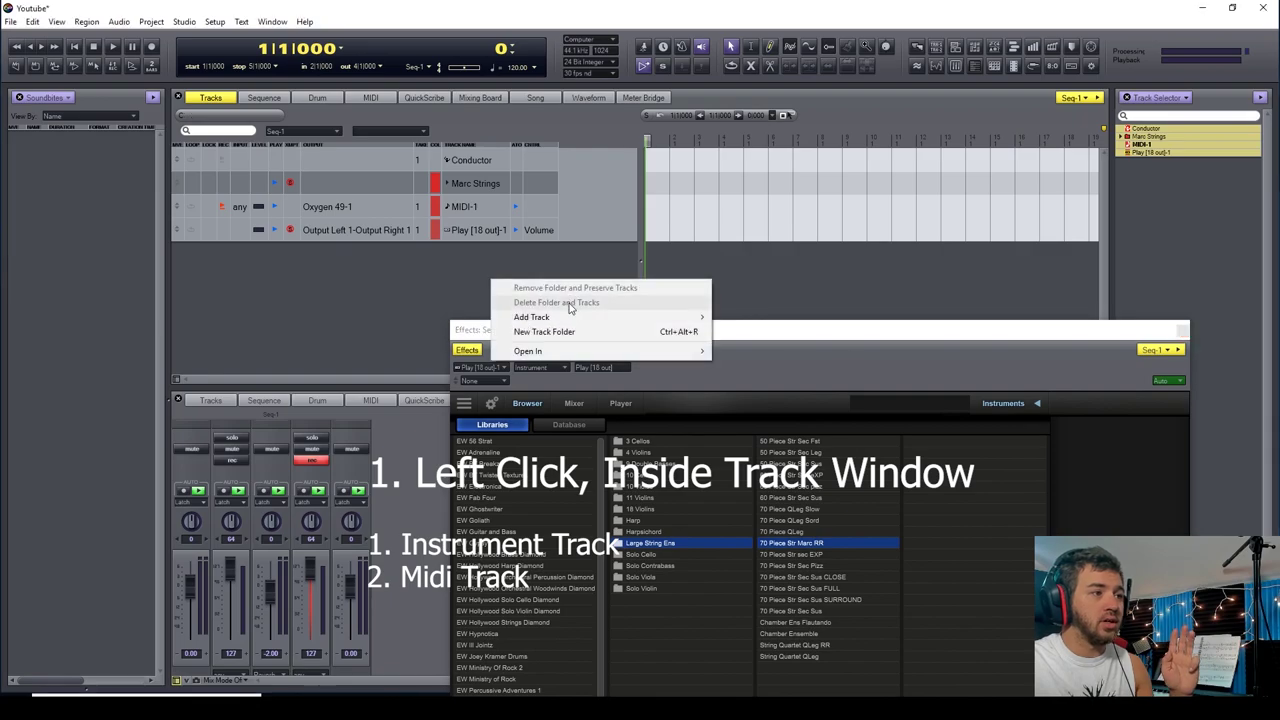
mouse_move(630, 317)
click(848, 432)
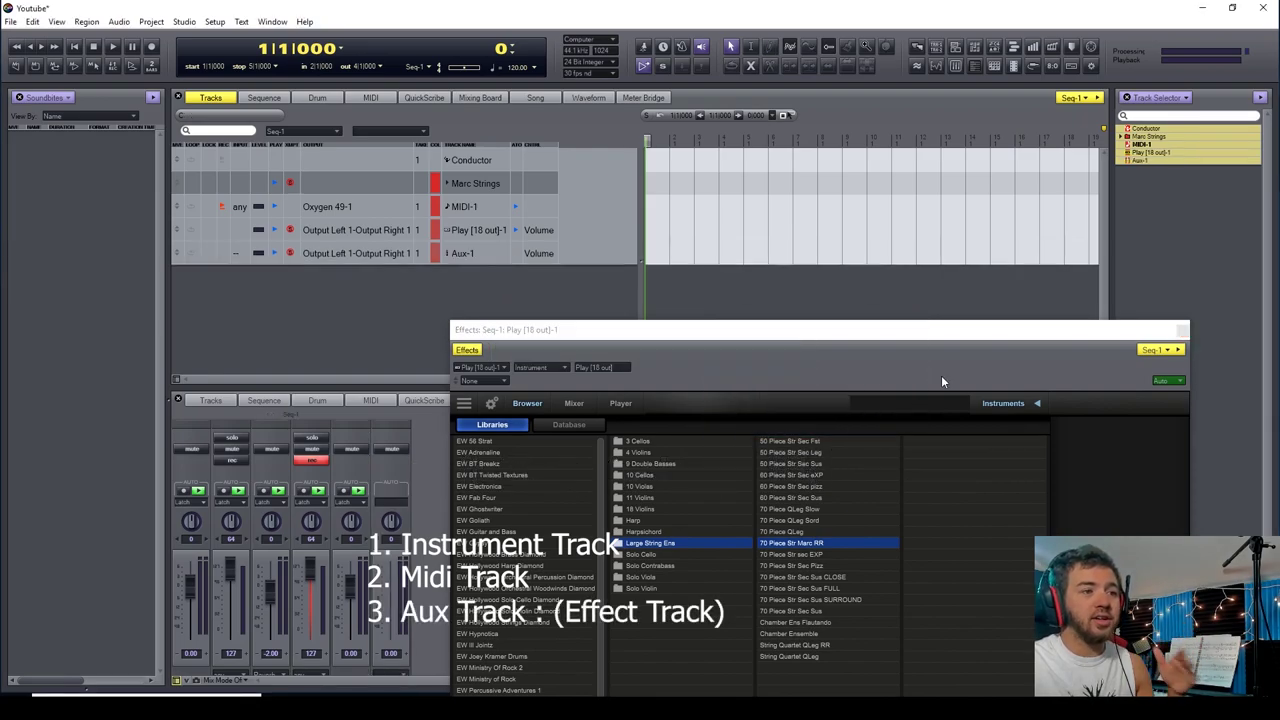
click(1183, 330)
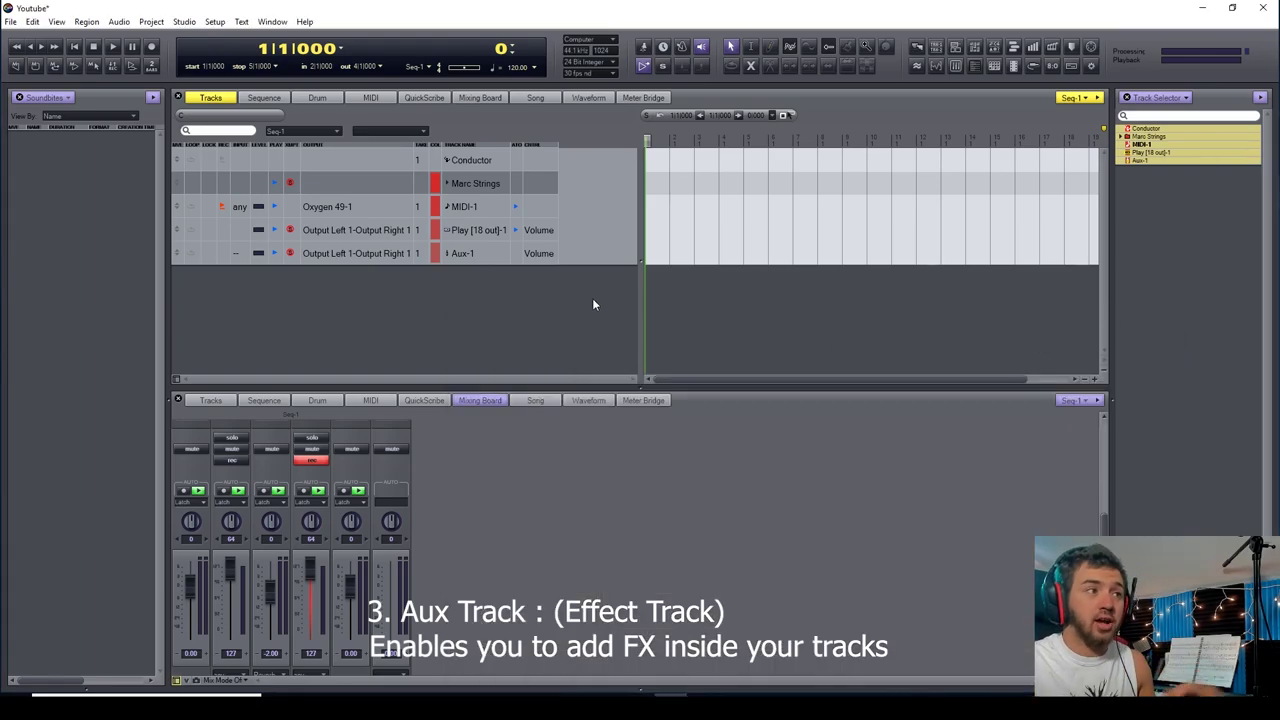
Colour the MIDI-1, Play and Aux-1 tracks green.
click(435, 206)
click(401, 295)
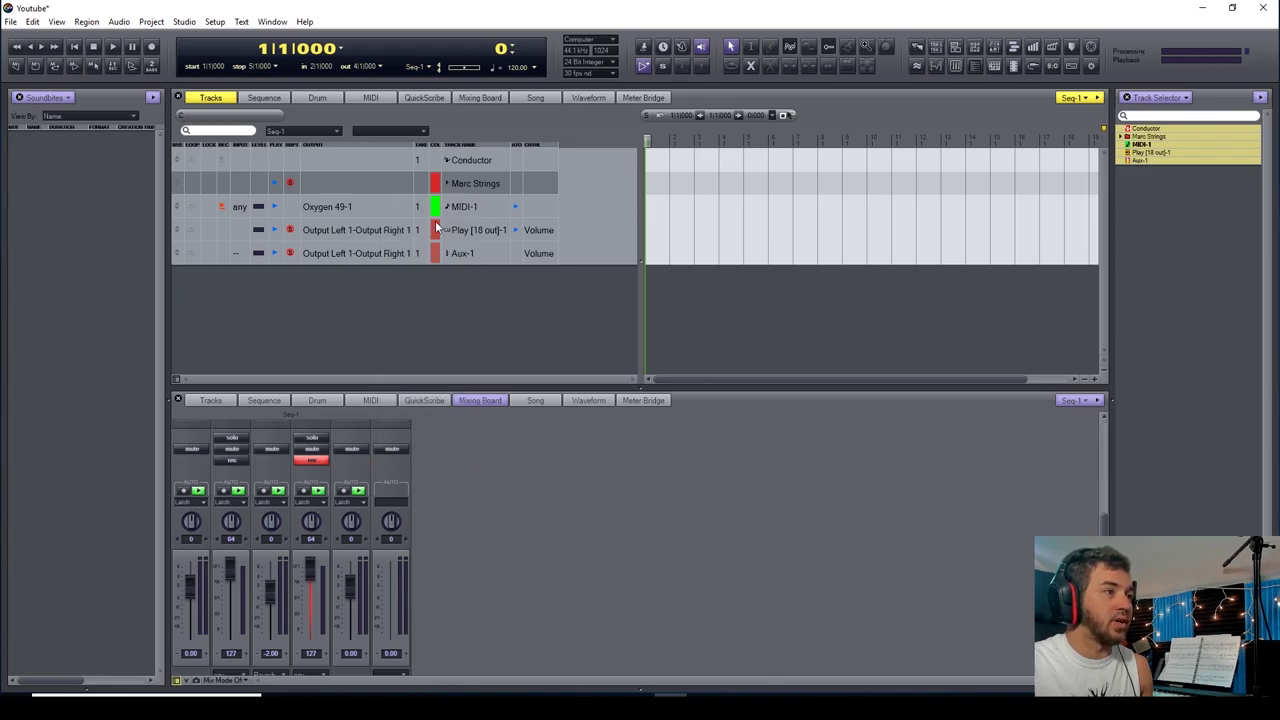
click(436, 228)
click(383, 317)
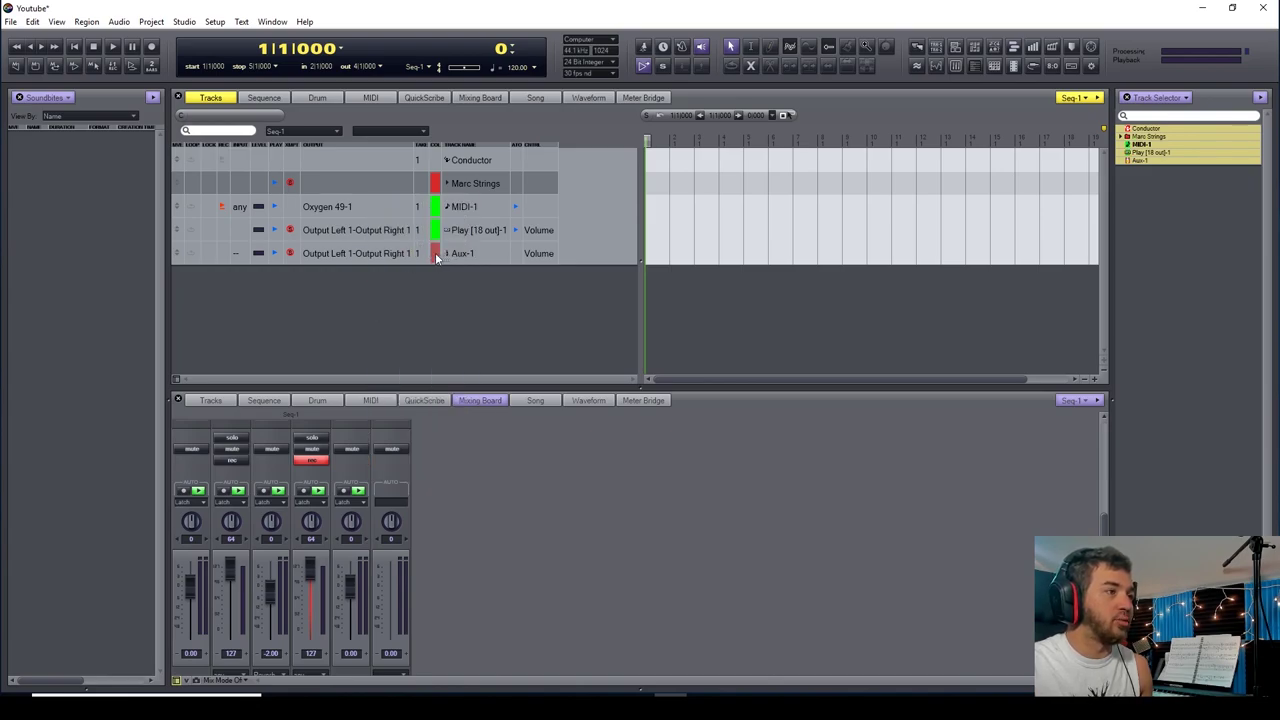
click(436, 256)
click(368, 333)
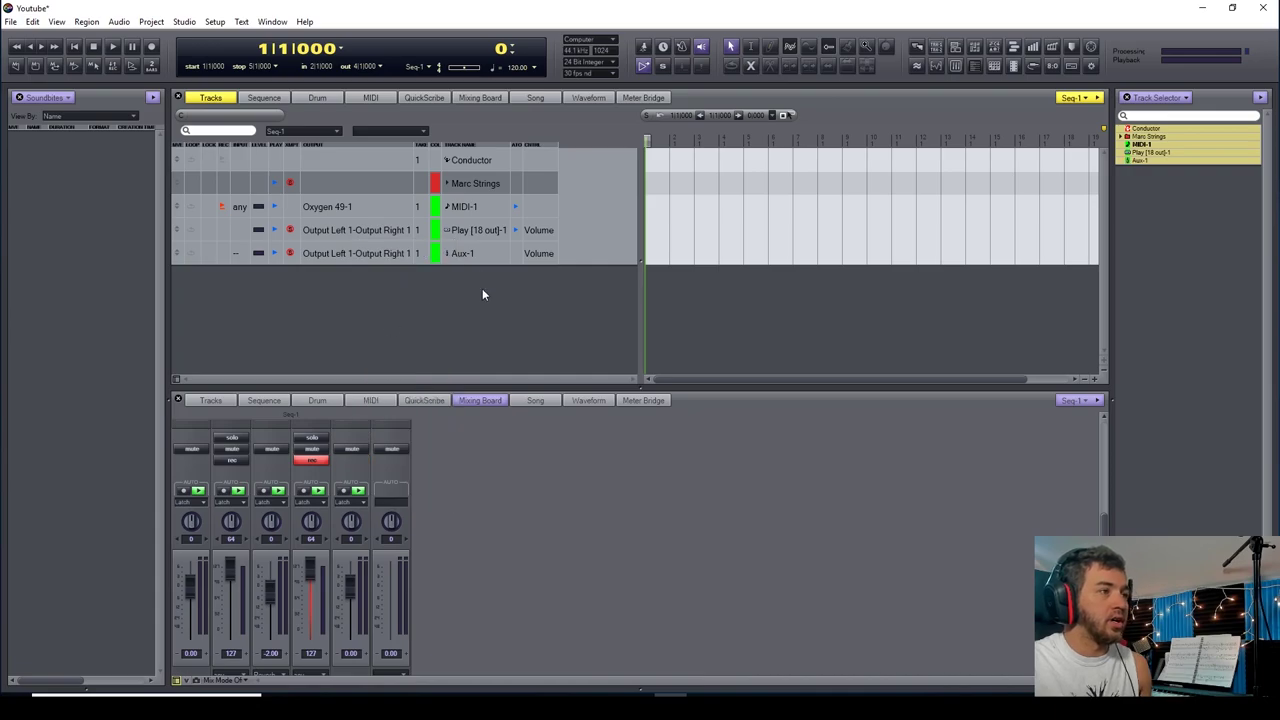
double_click(452, 236)
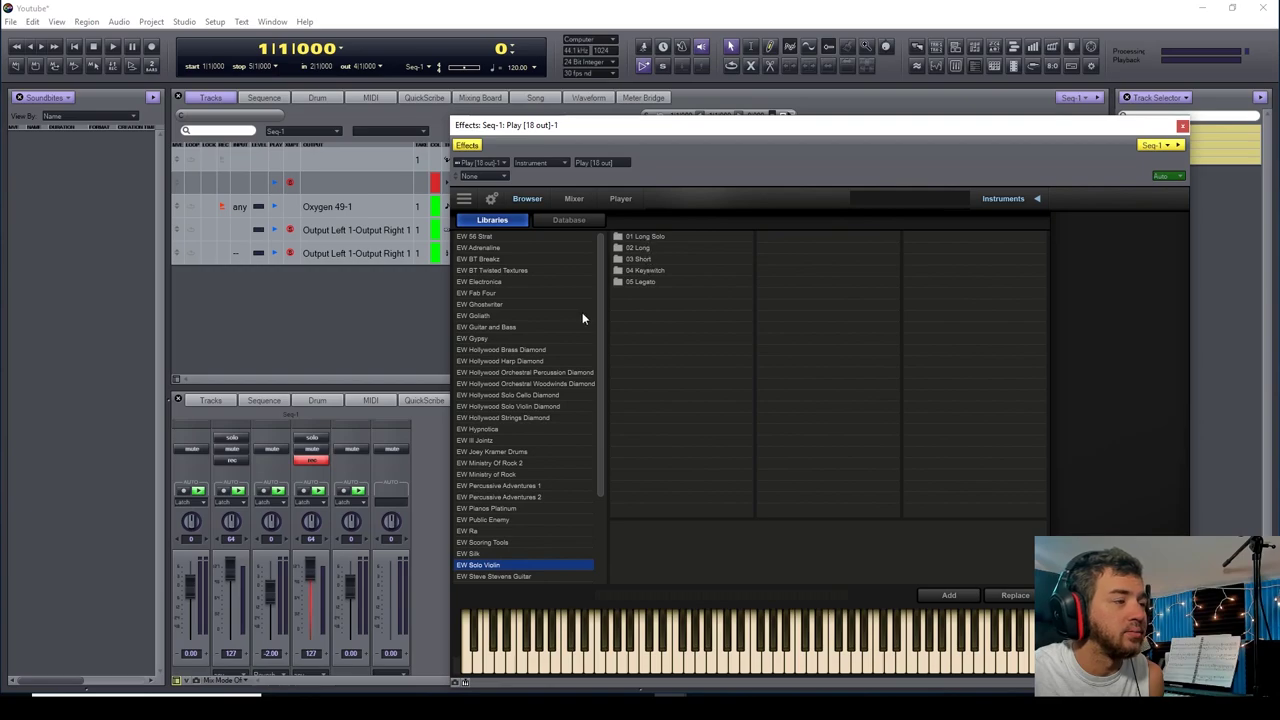
Load the 80s E-Piano patch from EW Goliath Pianos E. Pianos into Play.
scroll(532, 423, down, 3)
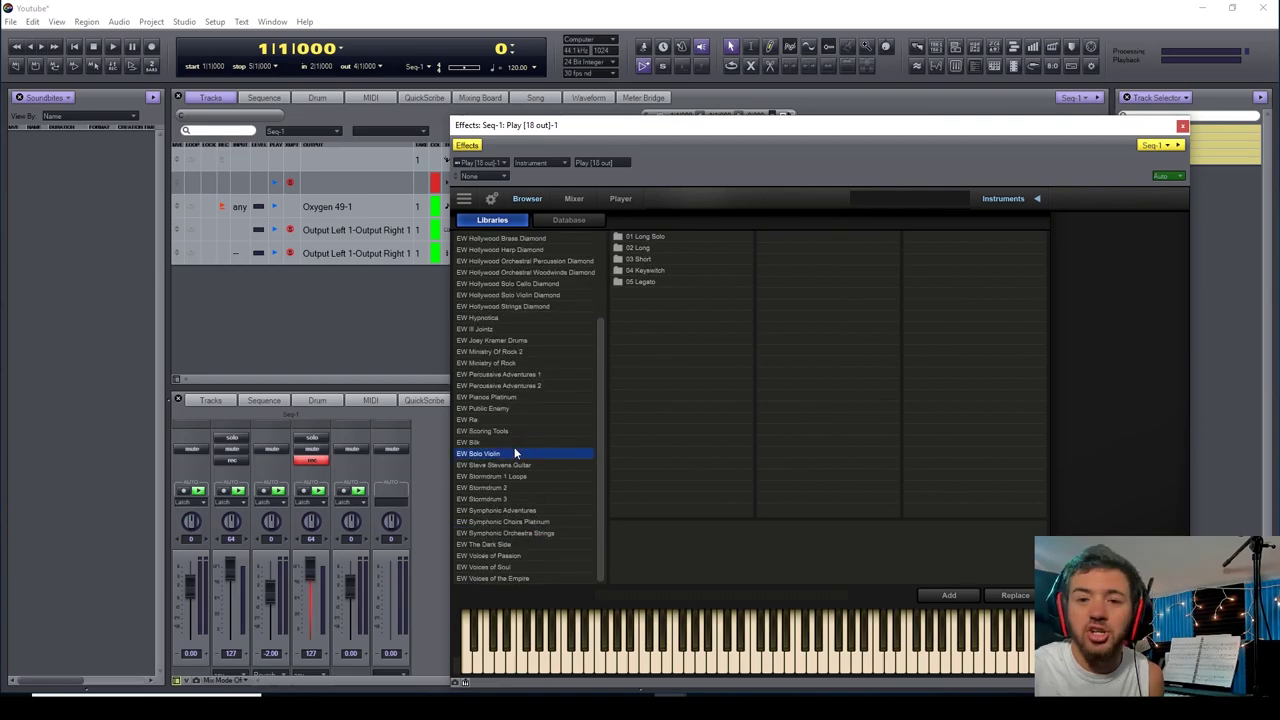
click(650, 372)
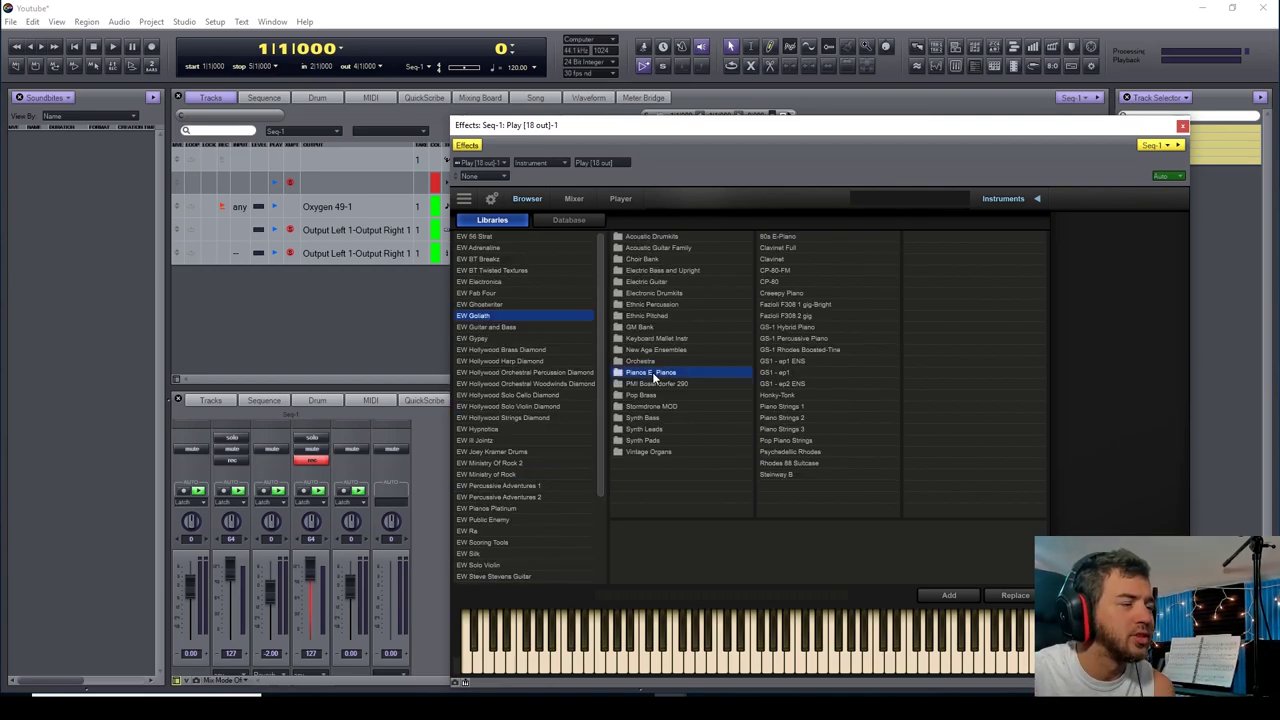
double_click(786, 237)
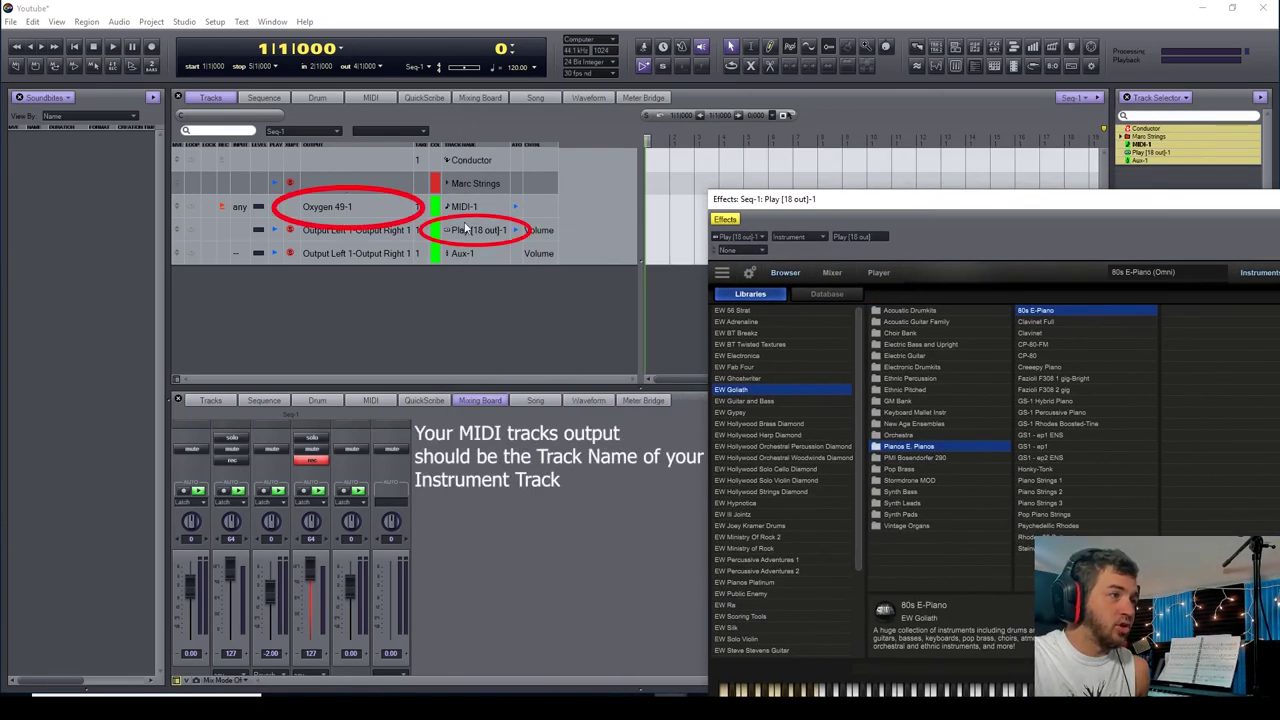
Route MIDI-1's output to the Play [18 out]-1 instrument.
click(356, 219)
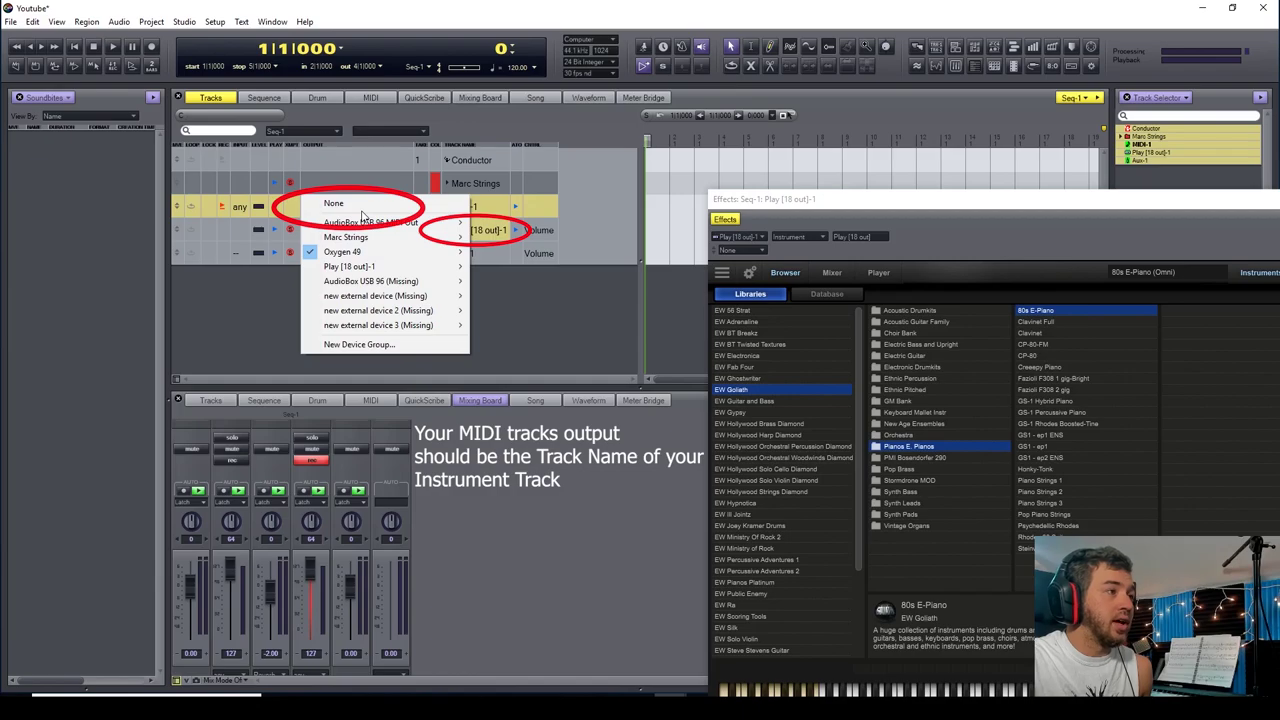
mouse_move(360, 266)
click(470, 260)
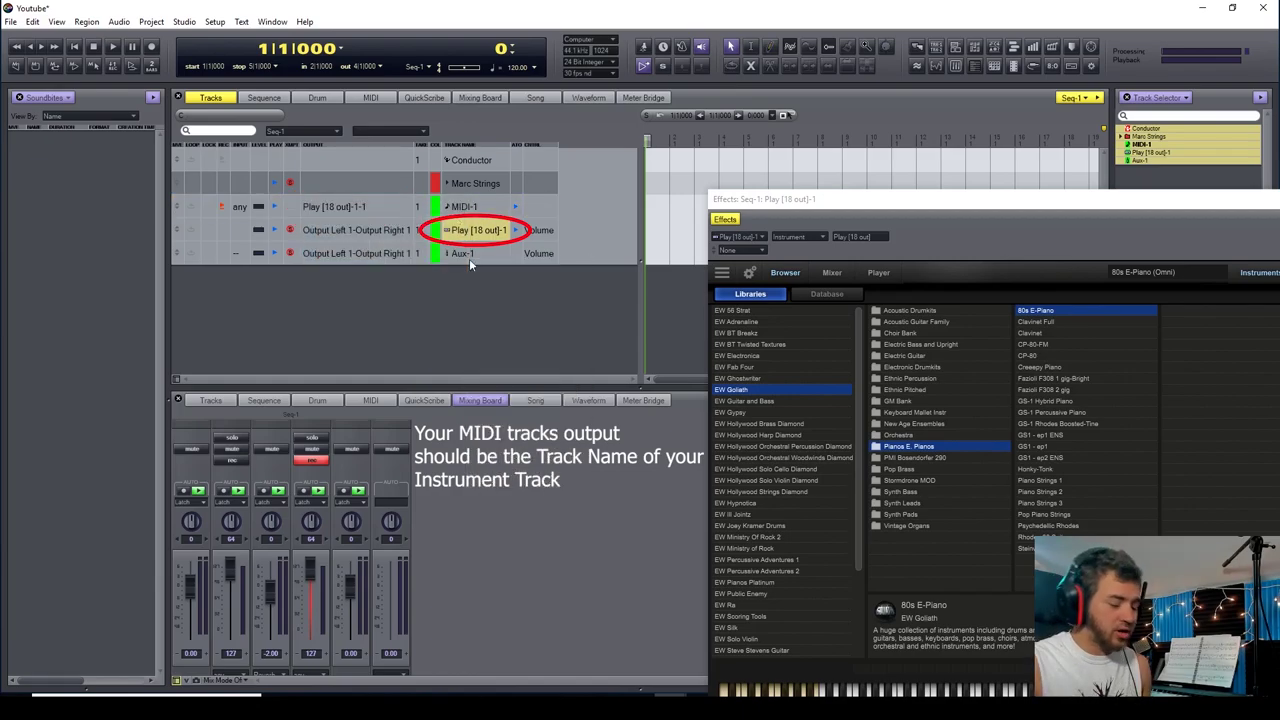
click(340, 230)
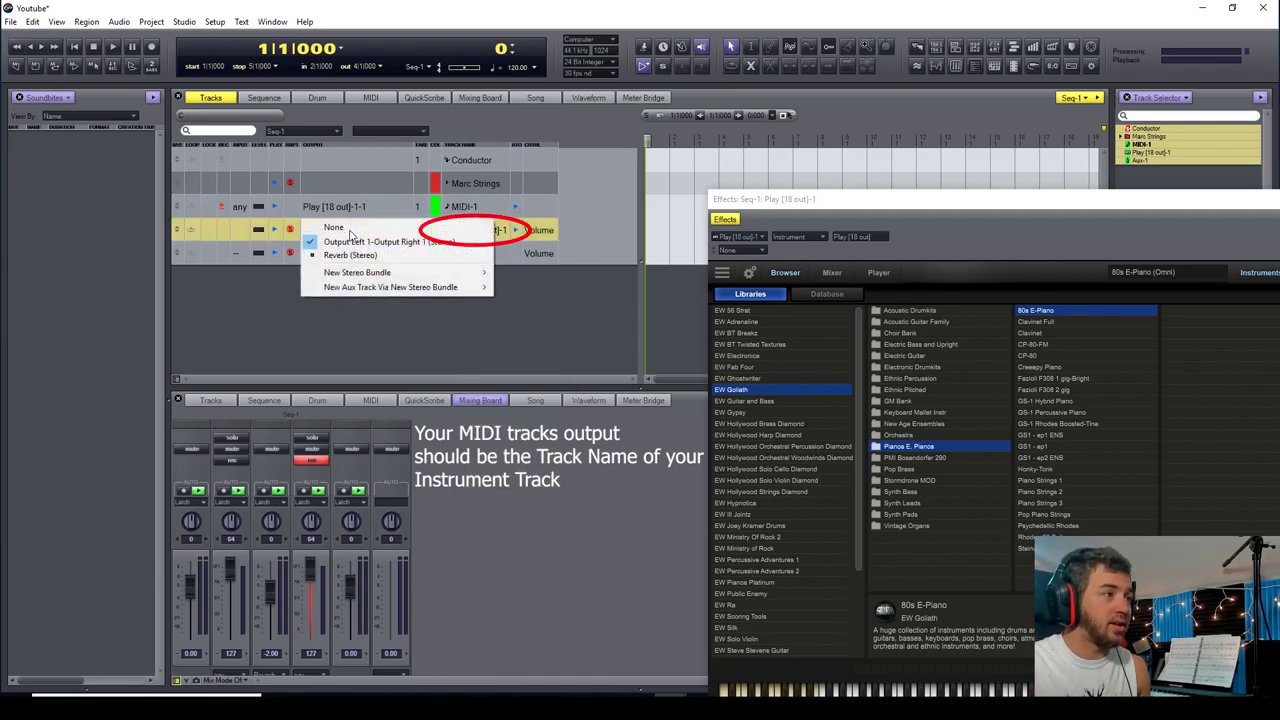
click(340, 206)
click(521, 285)
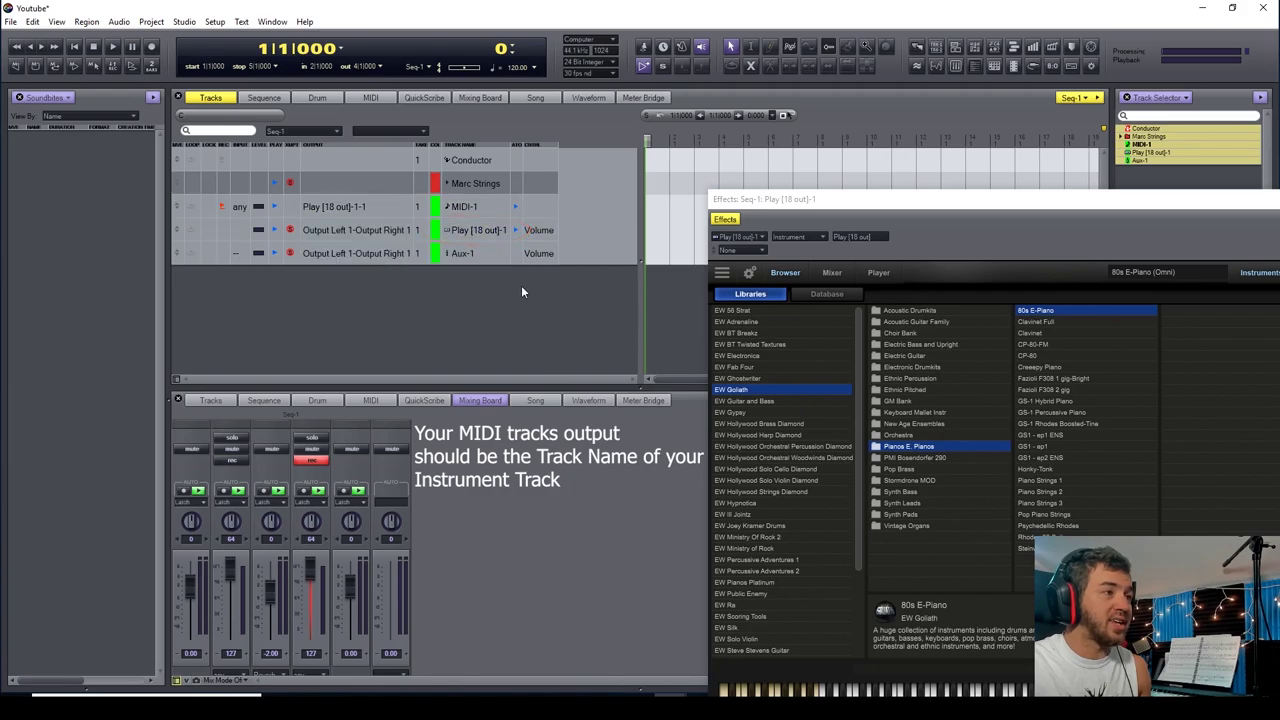
Rename the instrument track to '80 Piano' so MIDI output reads 80 Piano-1.
double_click(467, 232)
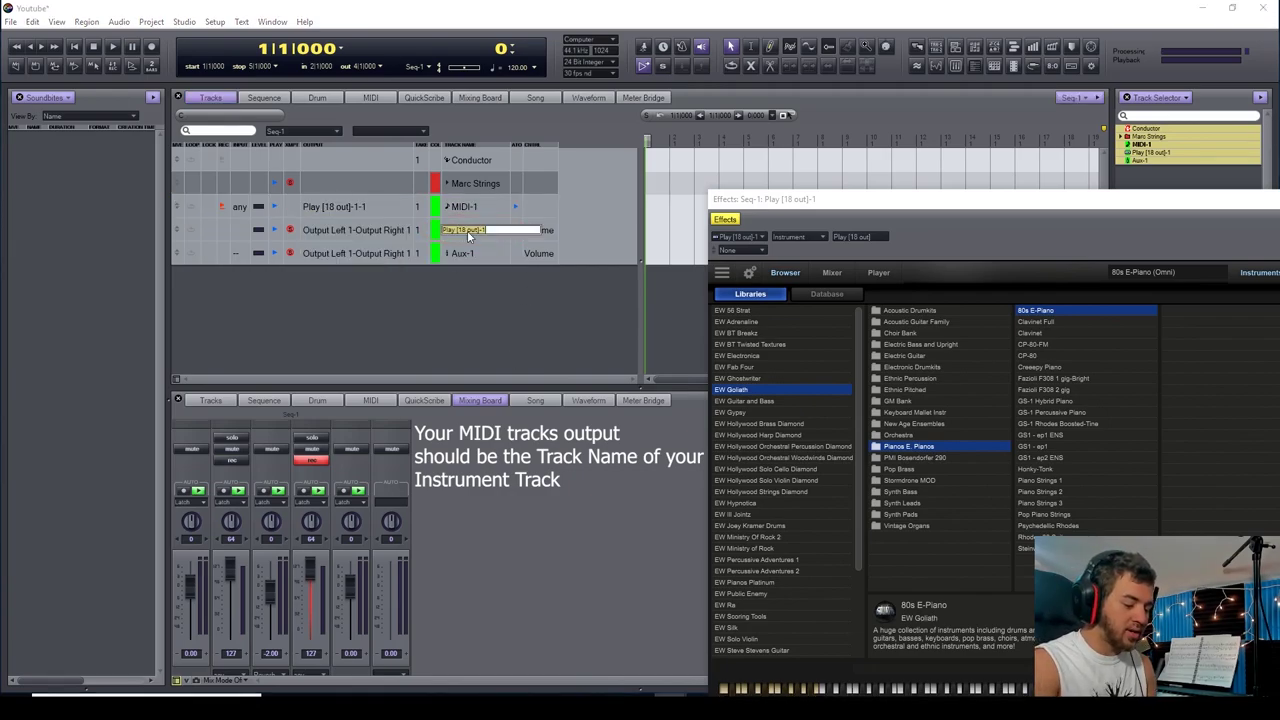
text(8)
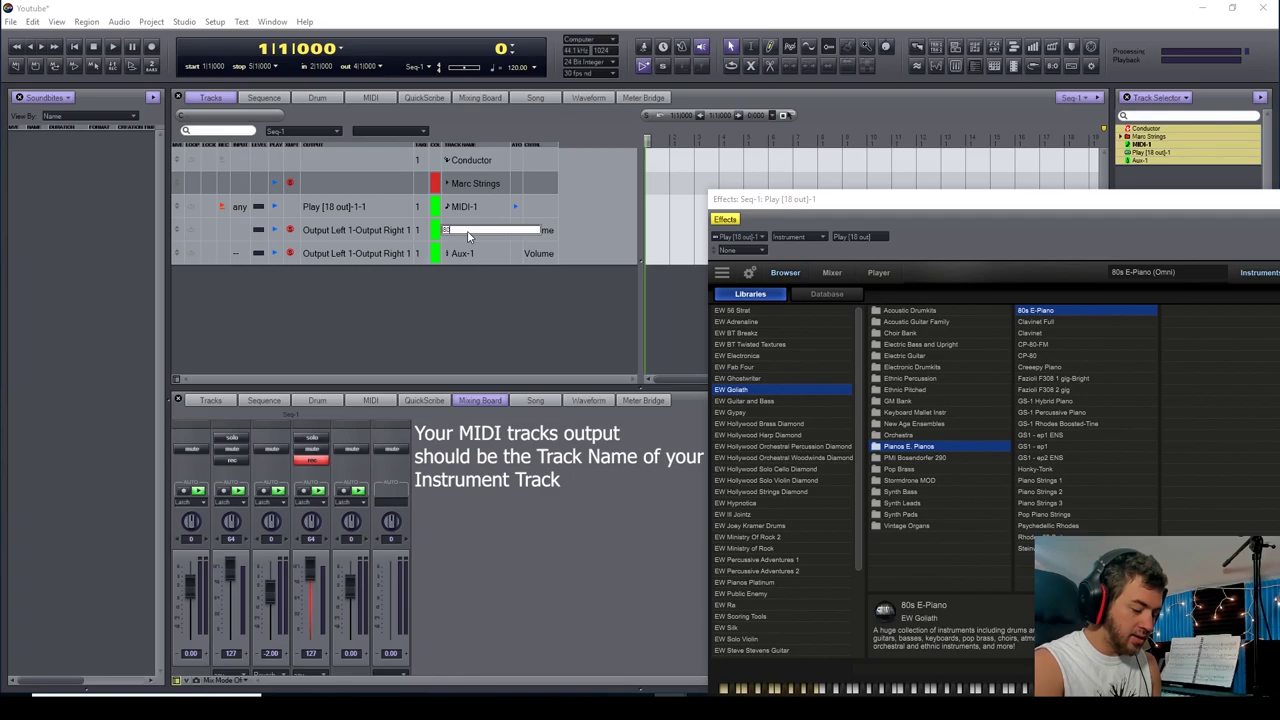
text(0 Piano)
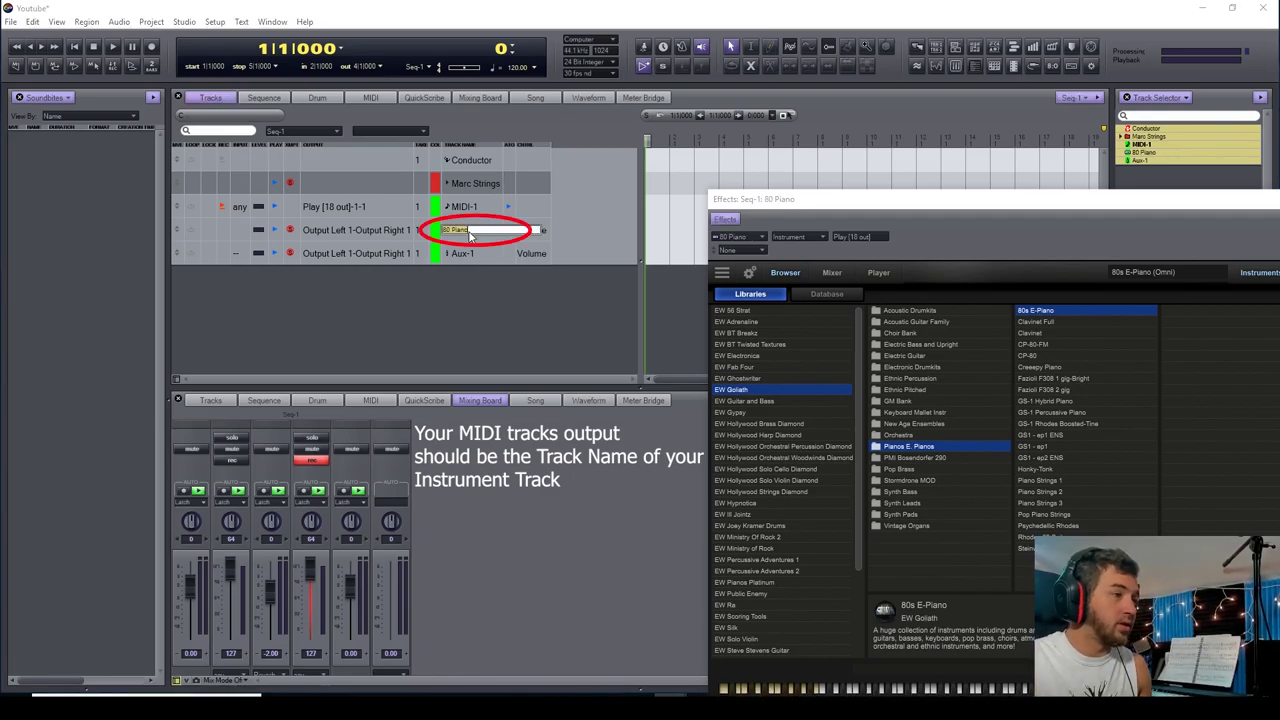
key(Return)
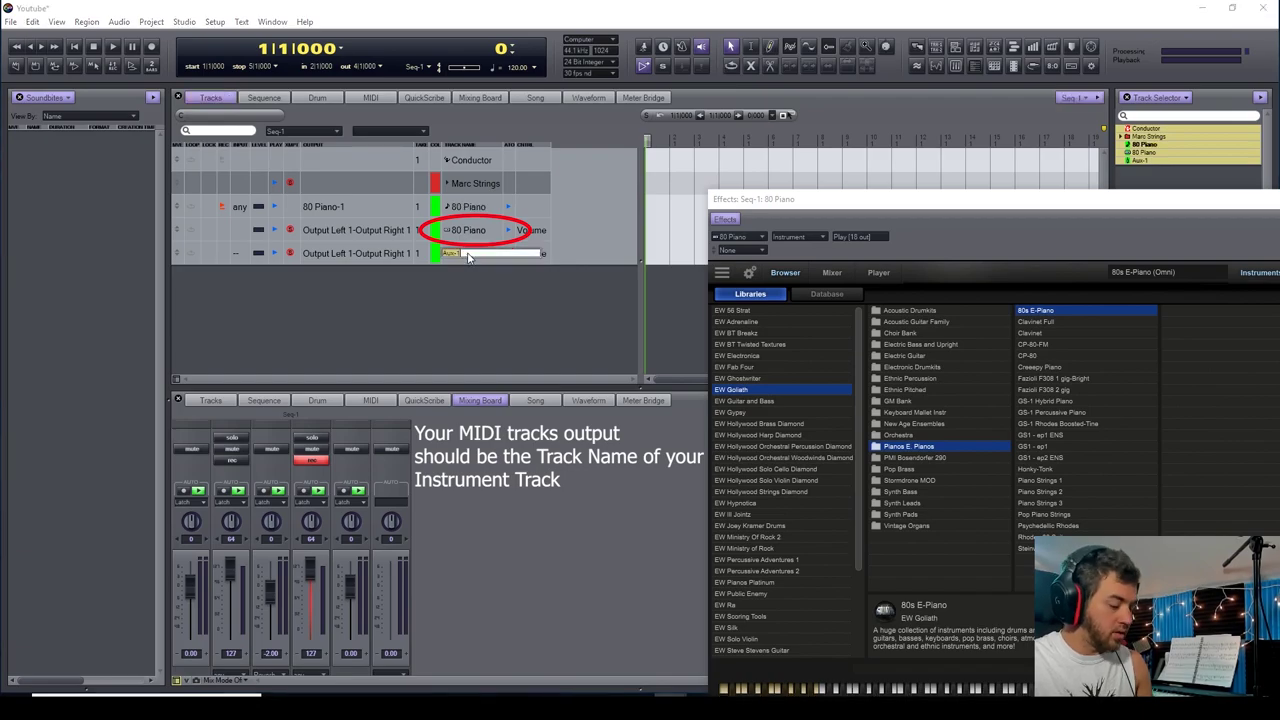
click(355, 201)
click(503, 271)
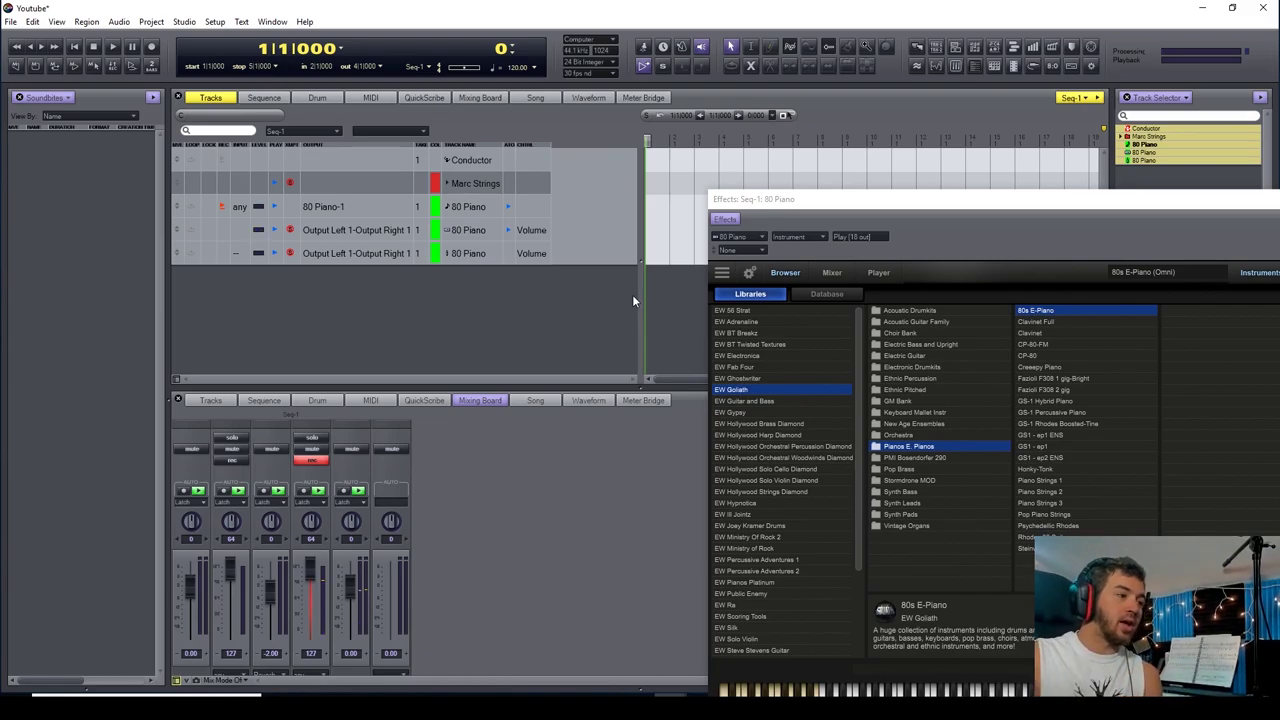
scroll(467, 502, down, 3)
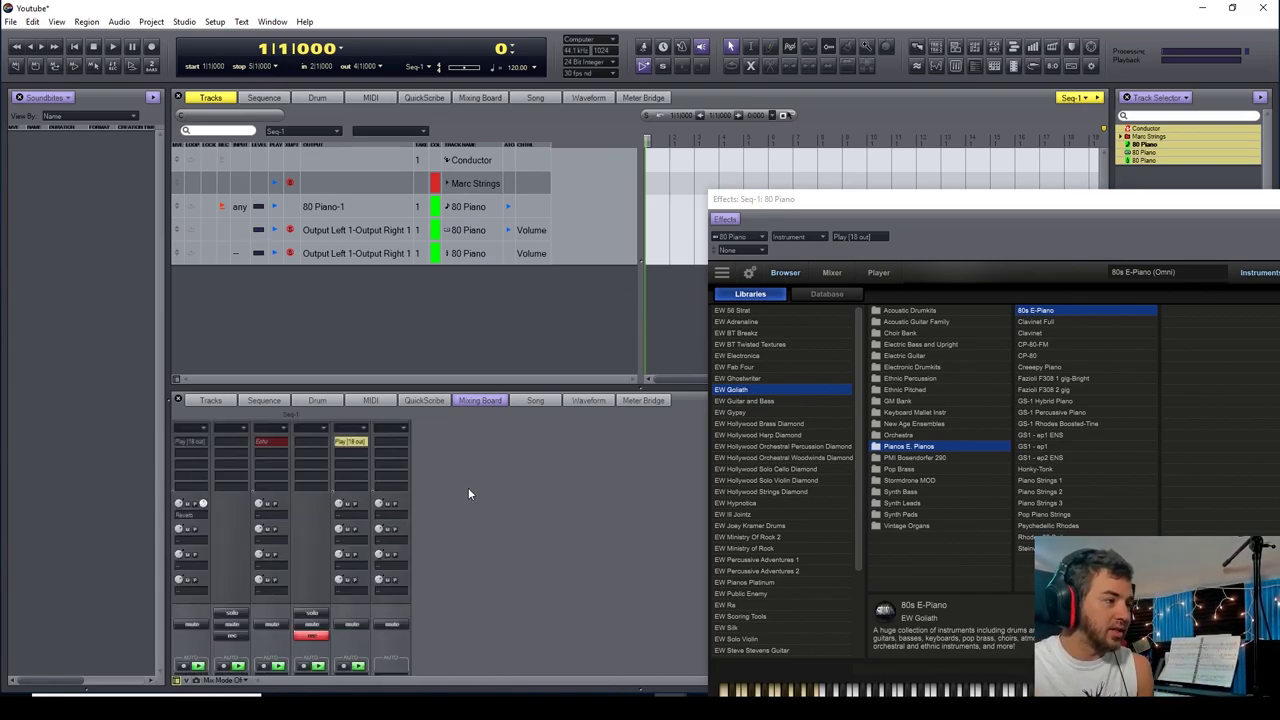
right_click(421, 660)
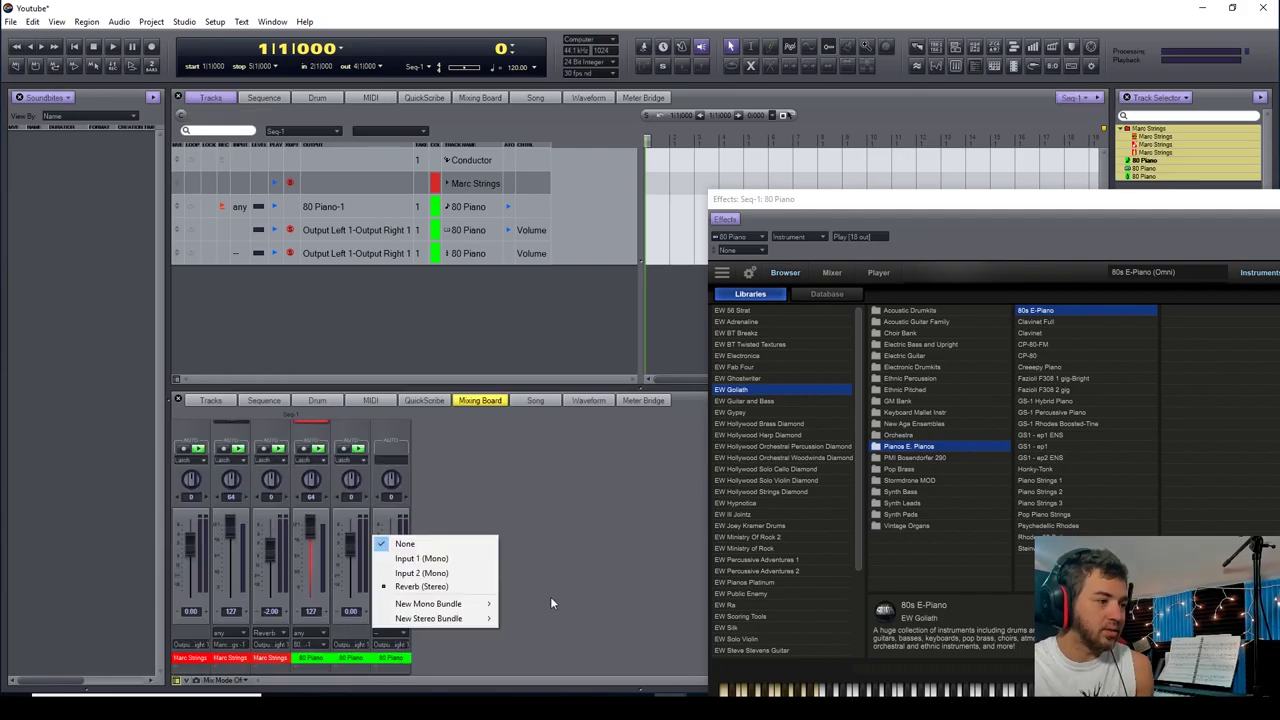
Add a new stereo bus in Studio > Bundles and begin naming it 'Piano reverb'.
click(551, 600)
click(158, 22)
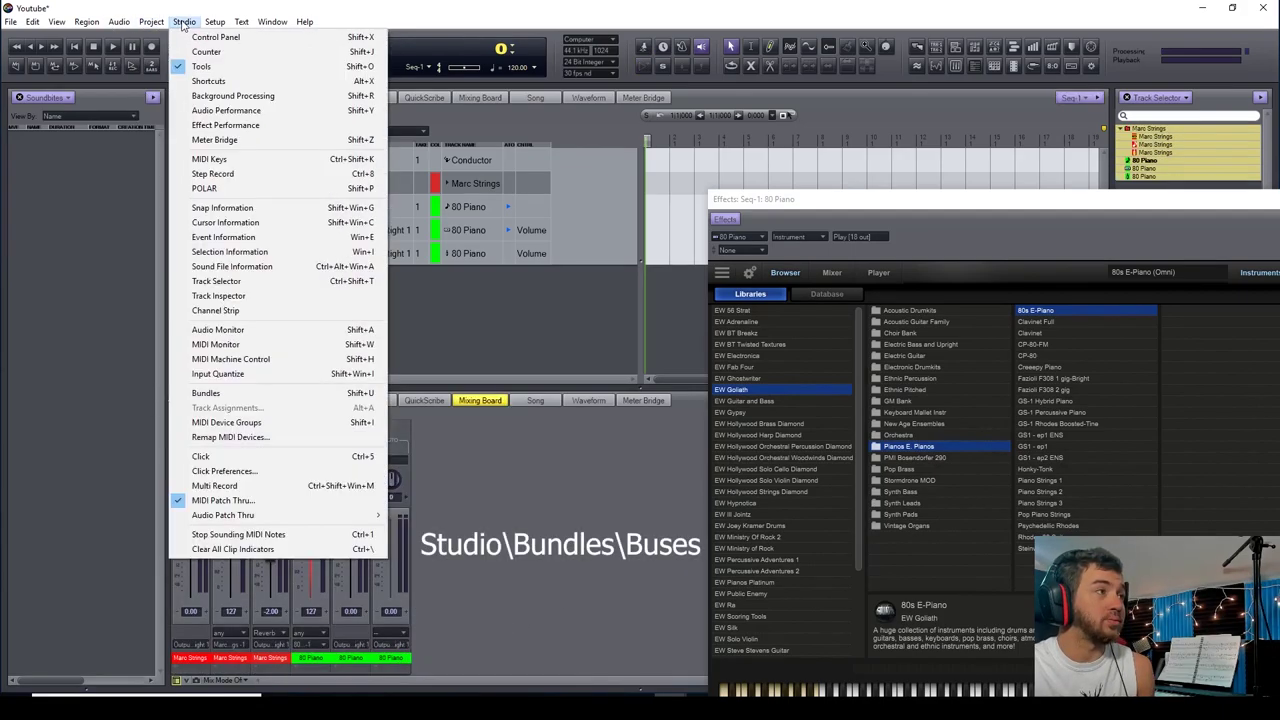
click(281, 397)
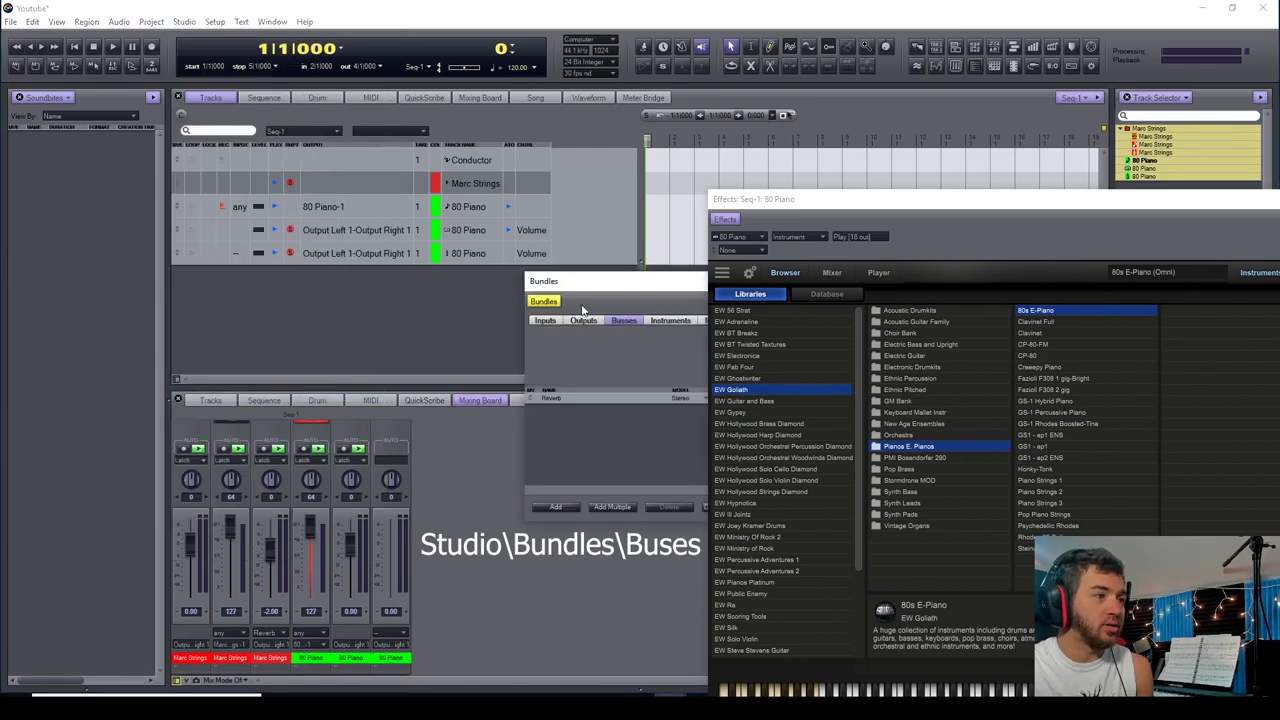
drag(626, 281, 307, 245)
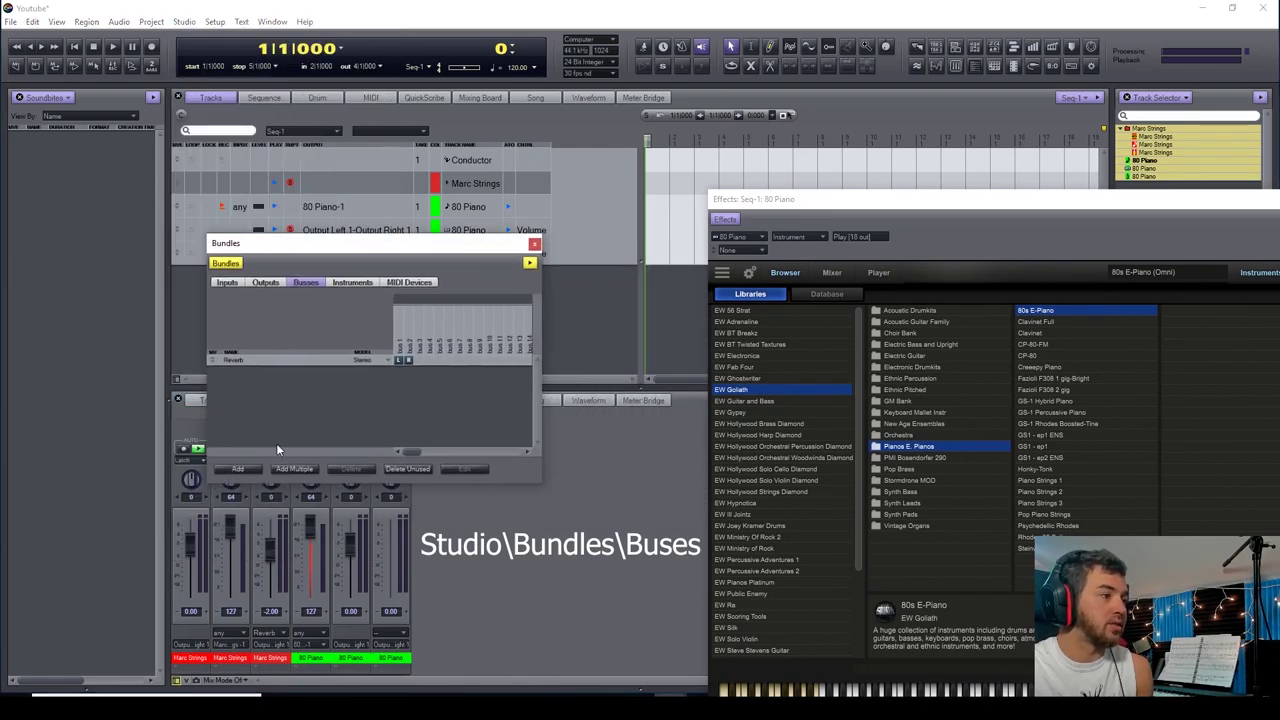
click(251, 468)
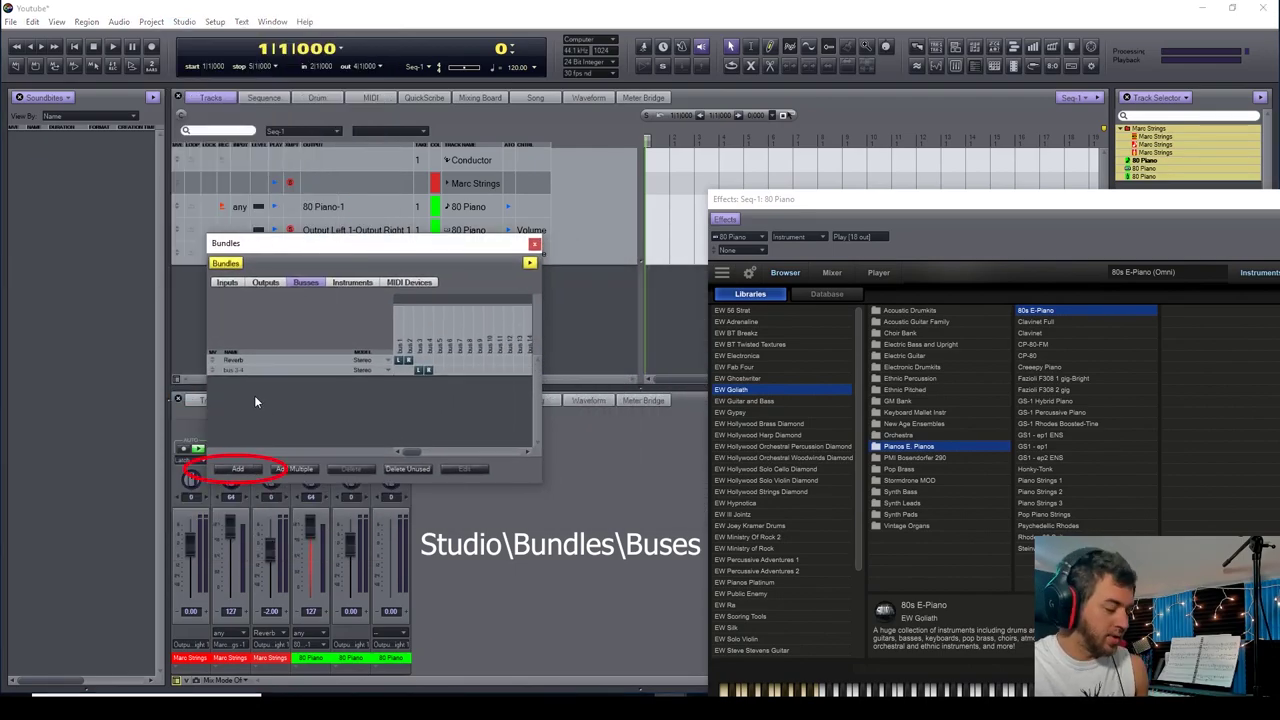
alt+click(252, 372)
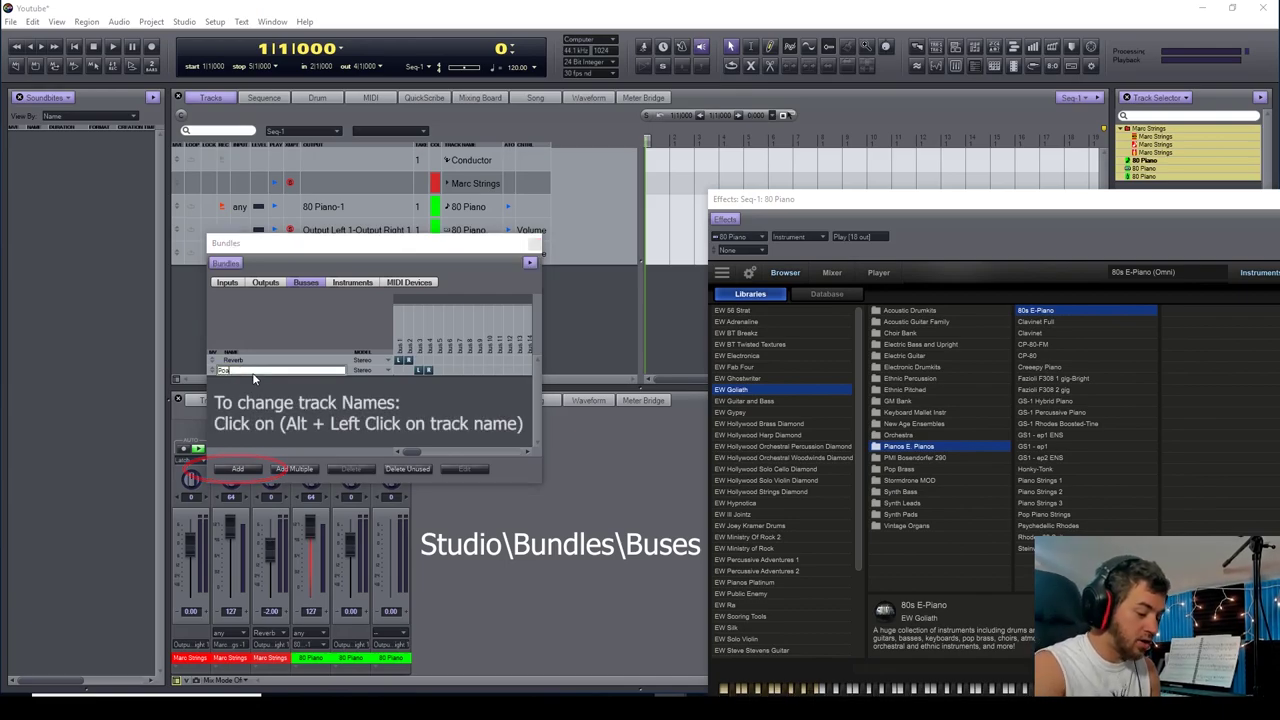
text(Piano)
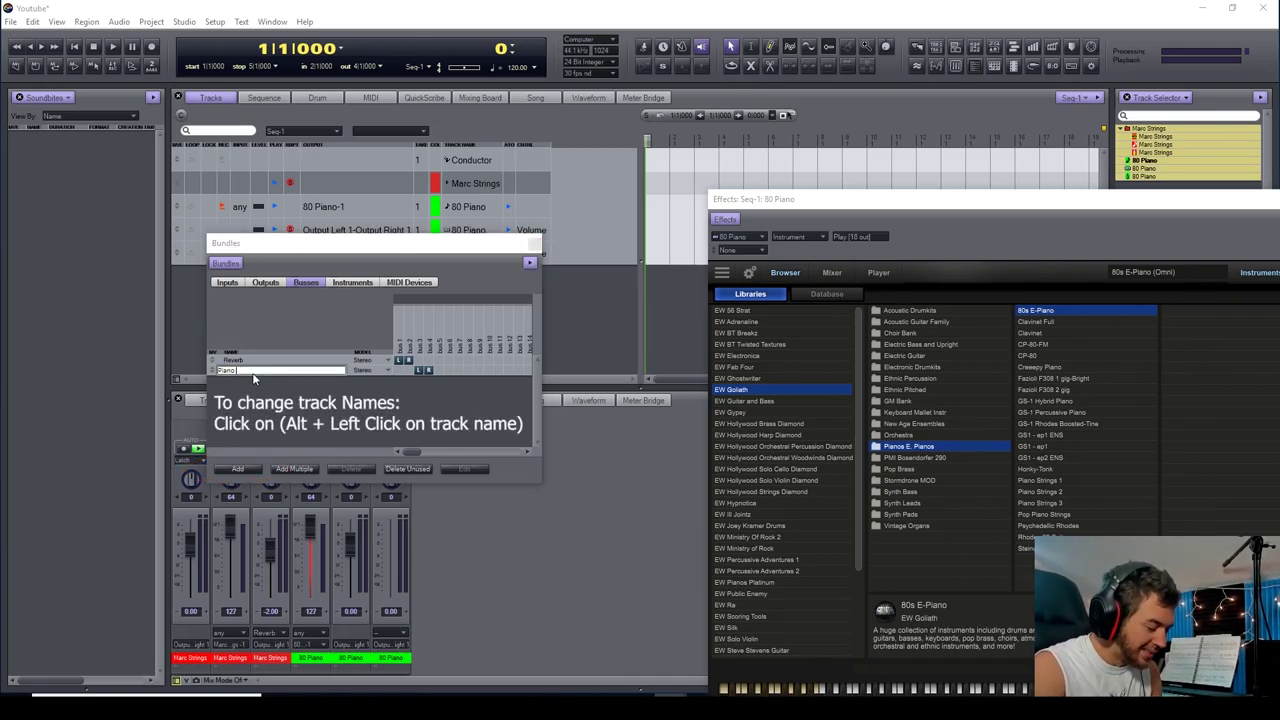
text( re)
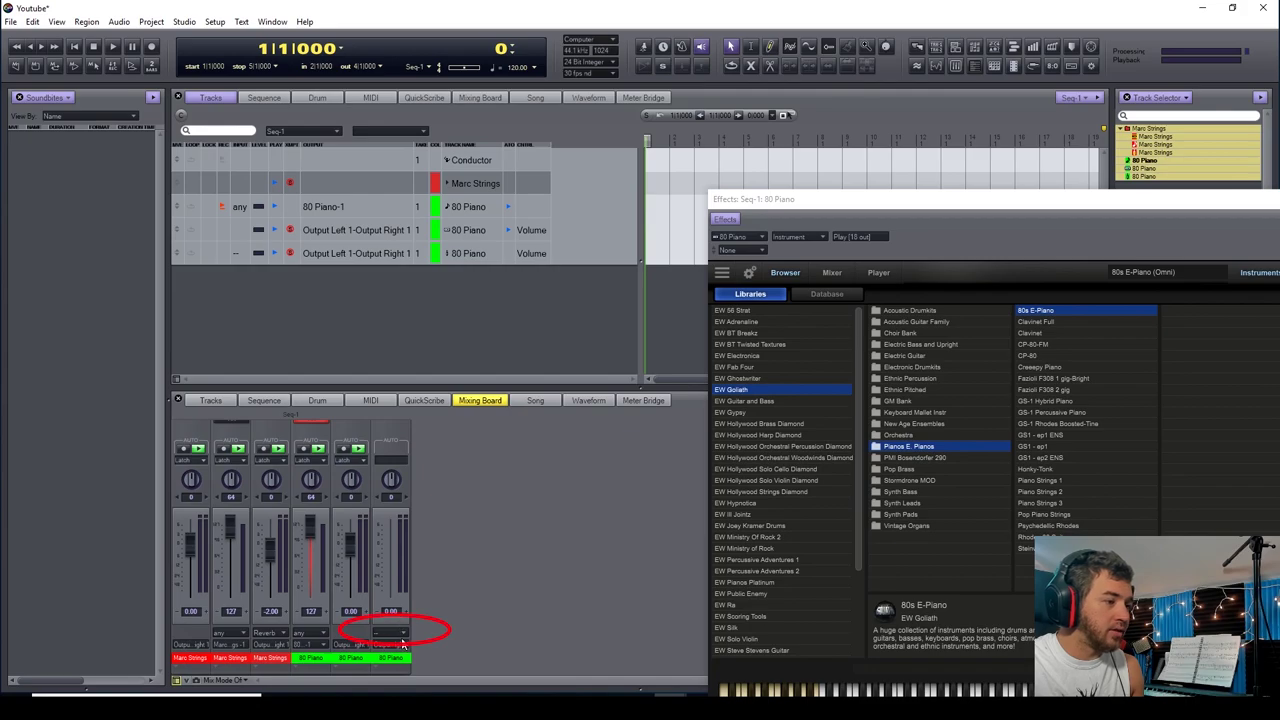
Set the aux strip's input and the 80 Piano strip's send to Piano reverb.
click(400, 634)
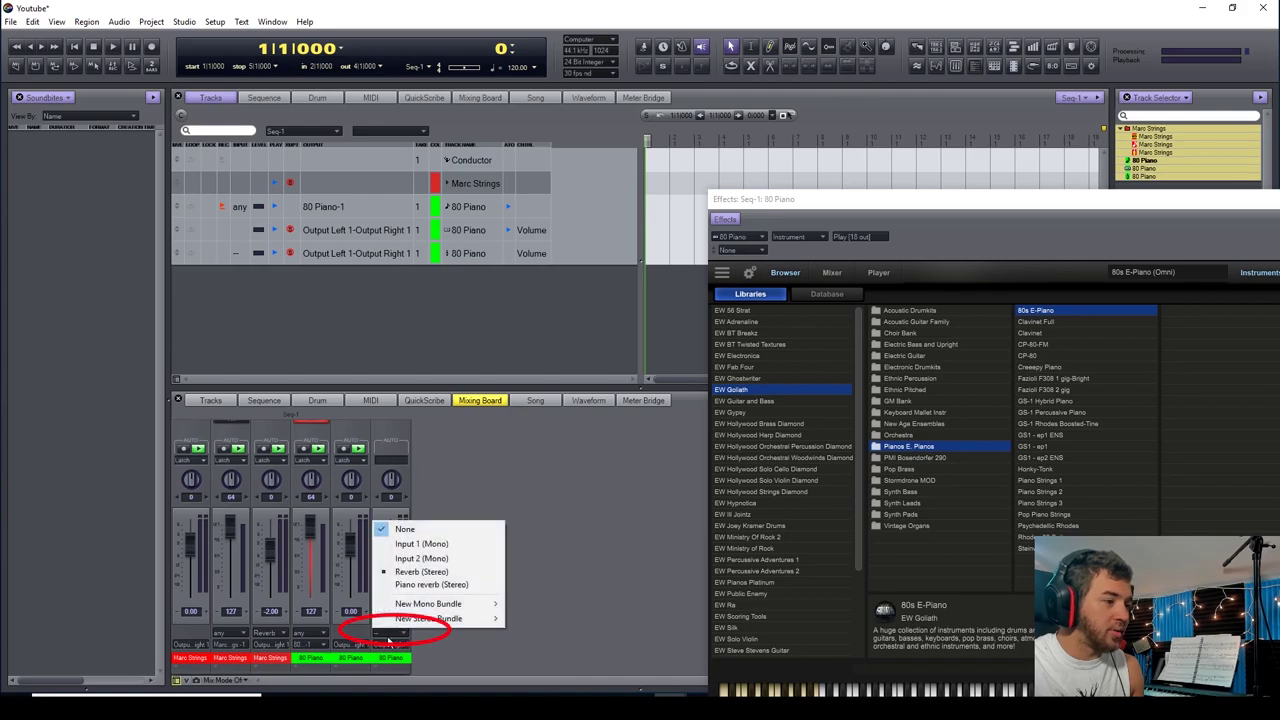
click(431, 584)
scroll(487, 577, up, 5)
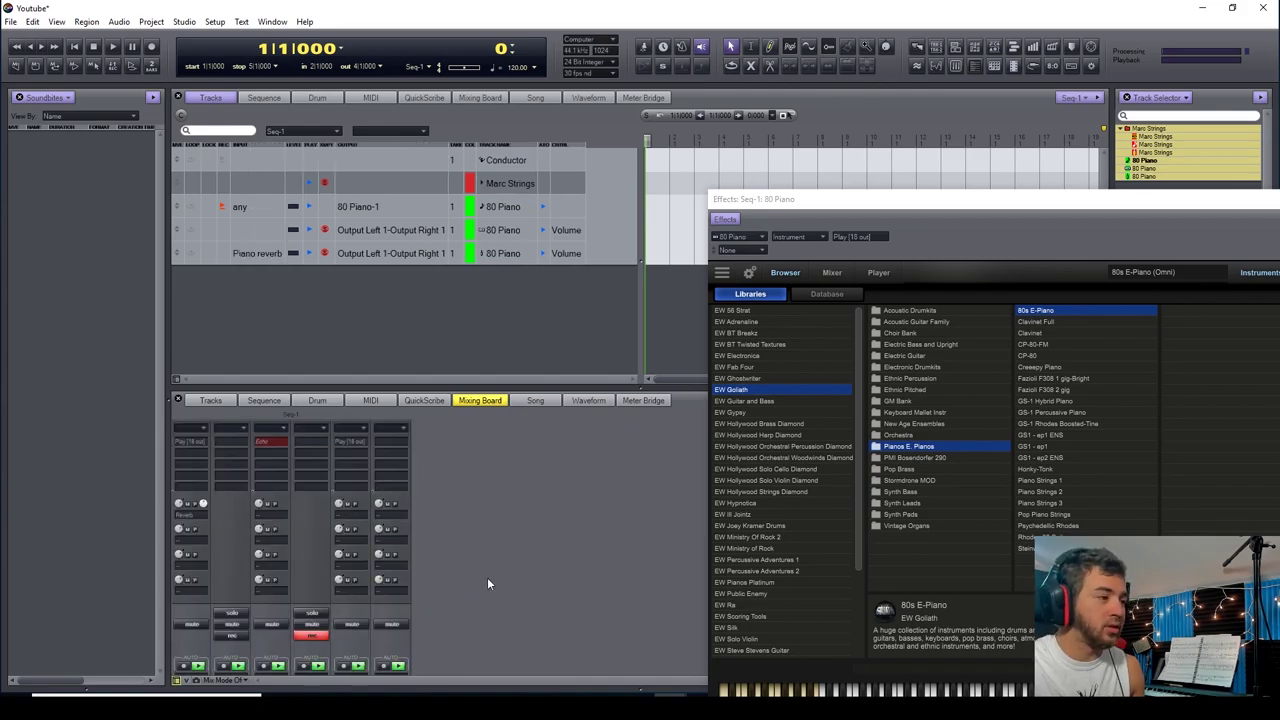
scroll(487, 577, down, 5)
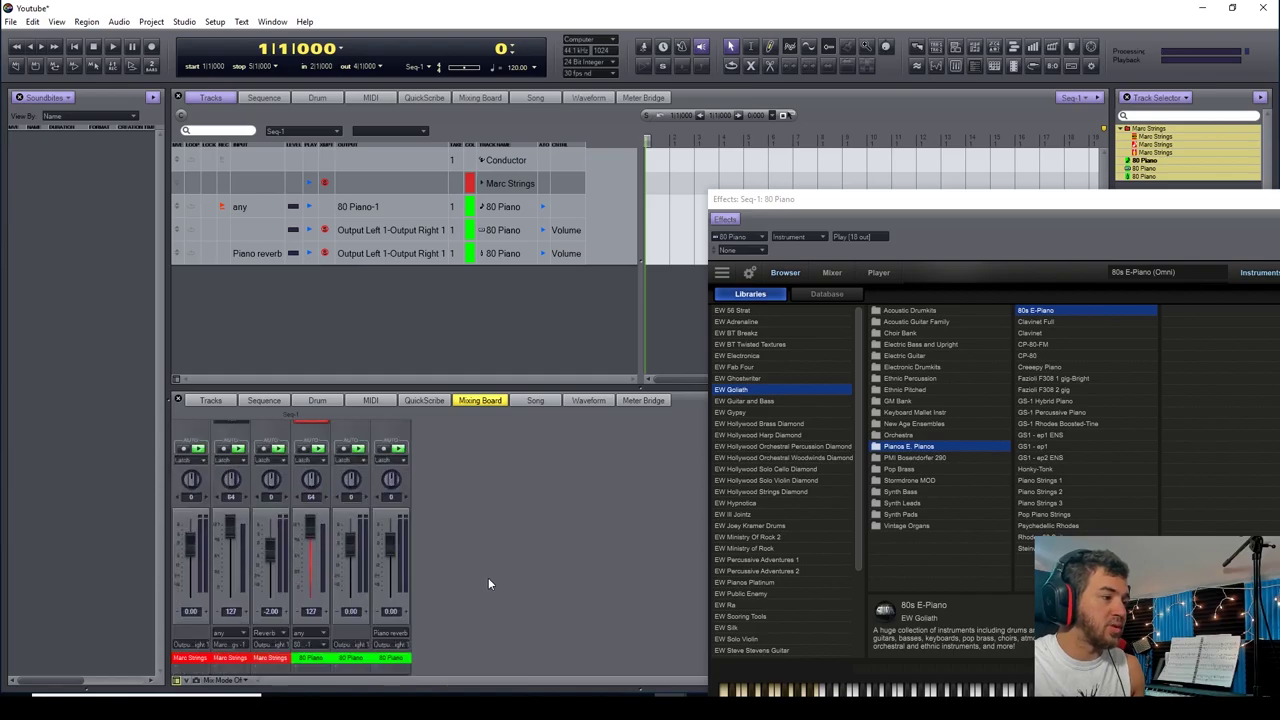
scroll(308, 655, up, 5)
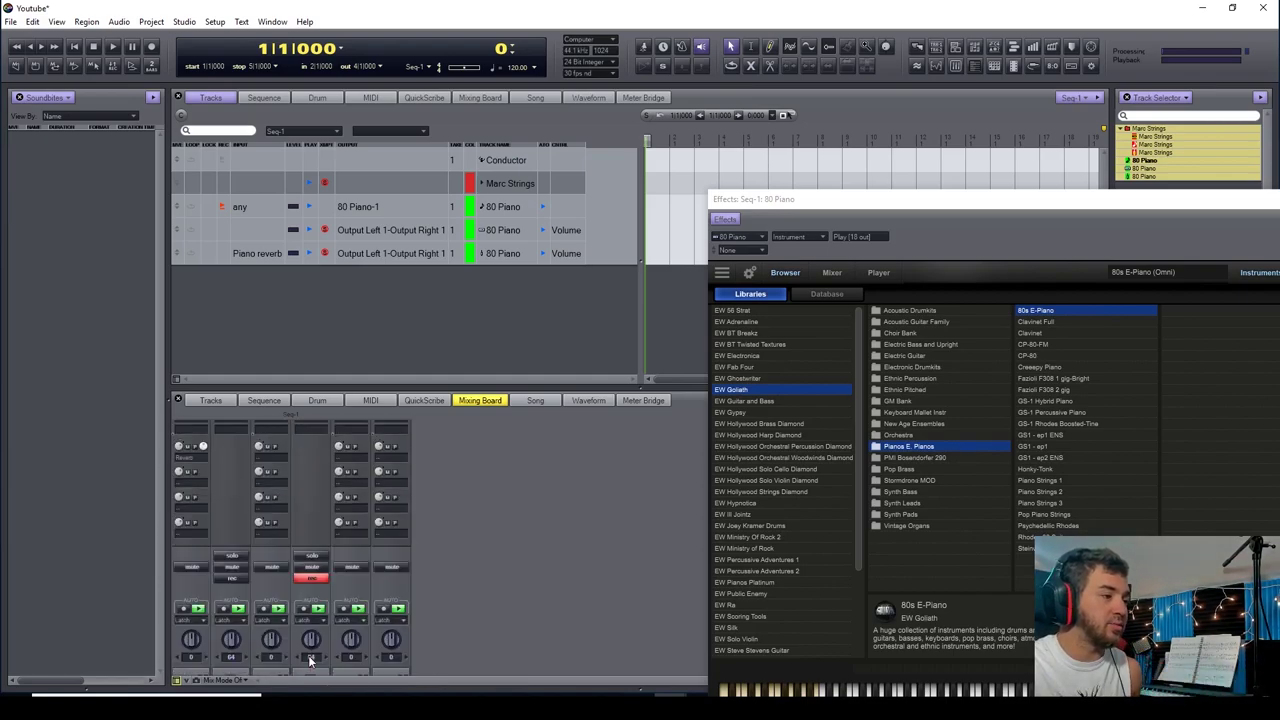
click(358, 520)
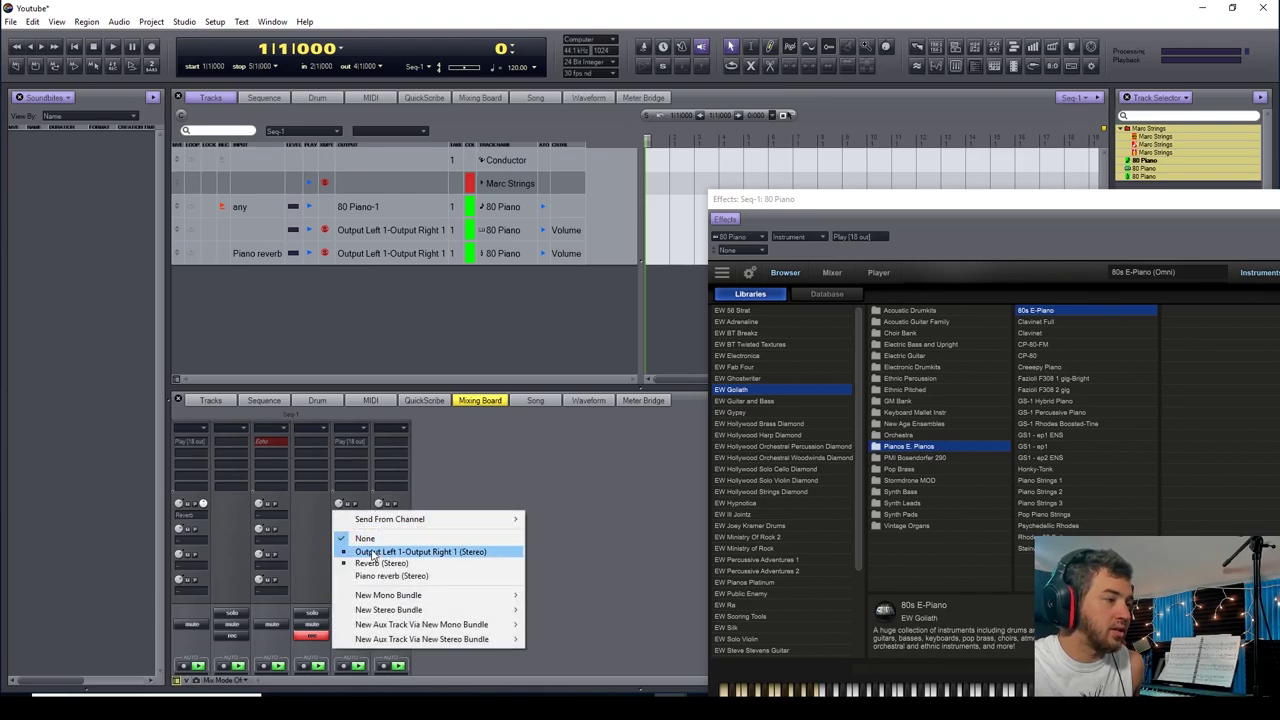
click(422, 577)
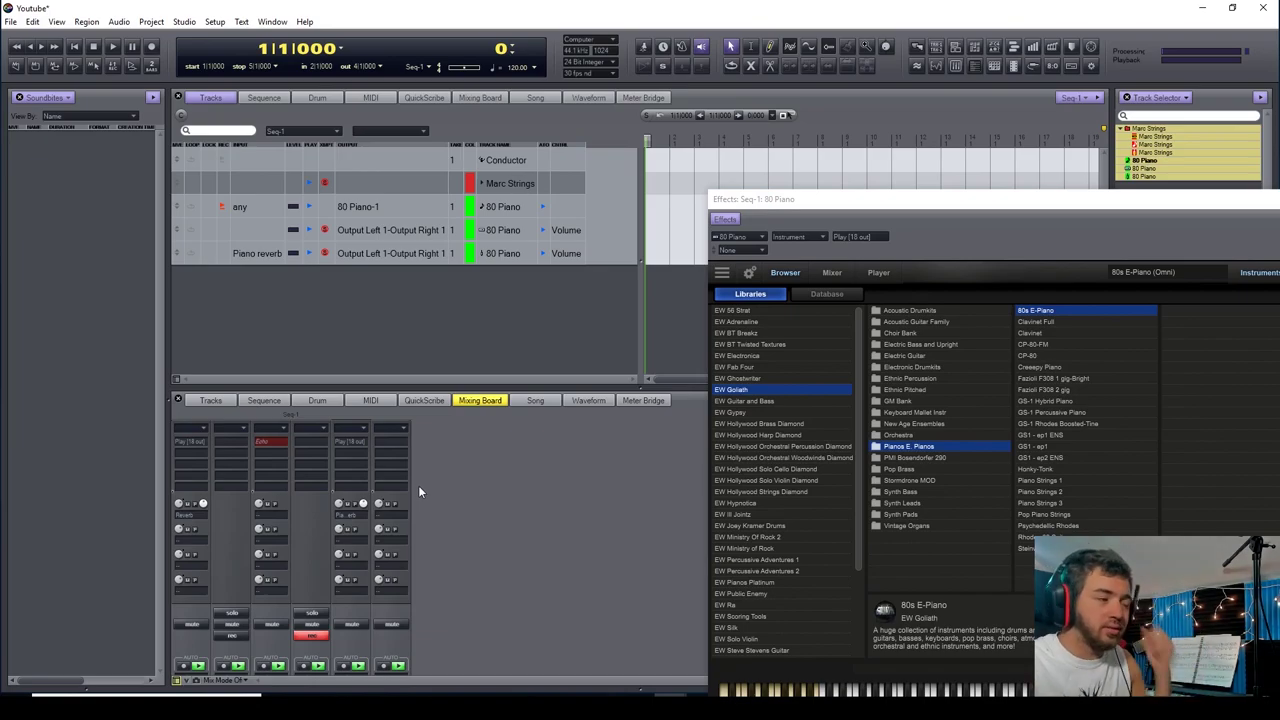
Load EW Spaces II into Insert A of the aux 80 Piano strip.
click(393, 441)
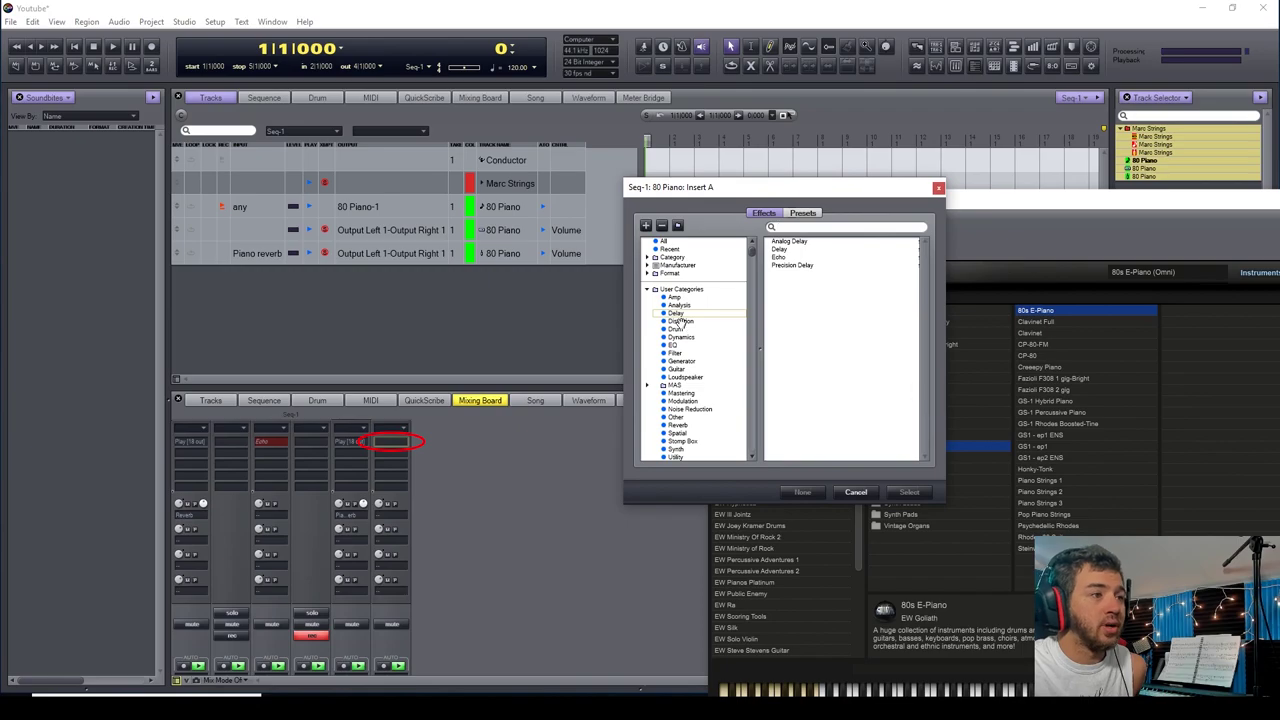
click(669, 242)
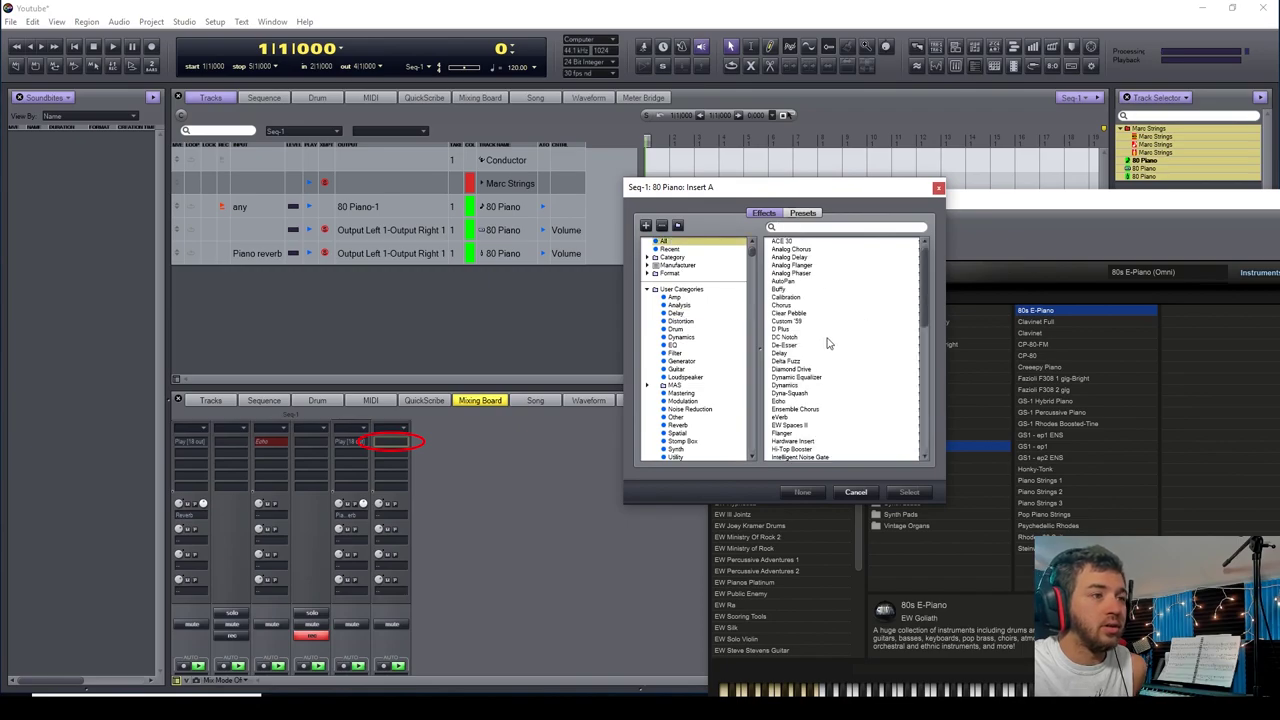
double_click(786, 424)
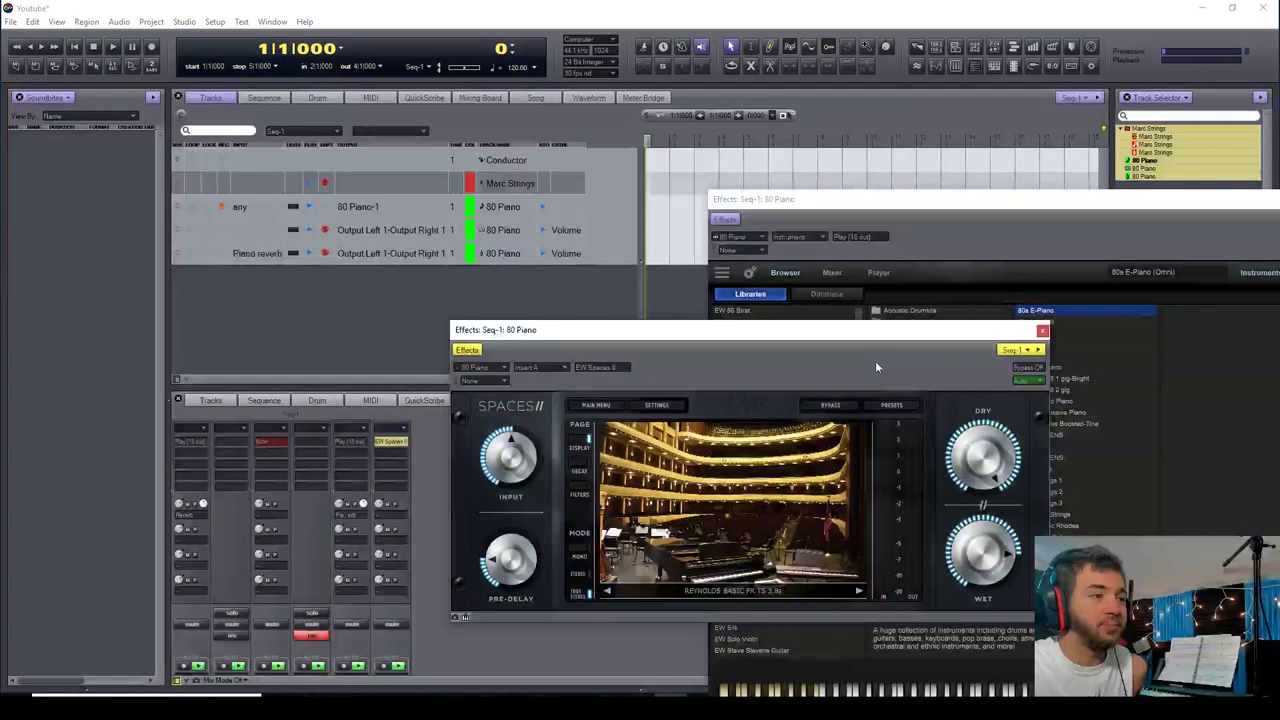
mouse_move(978, 553)
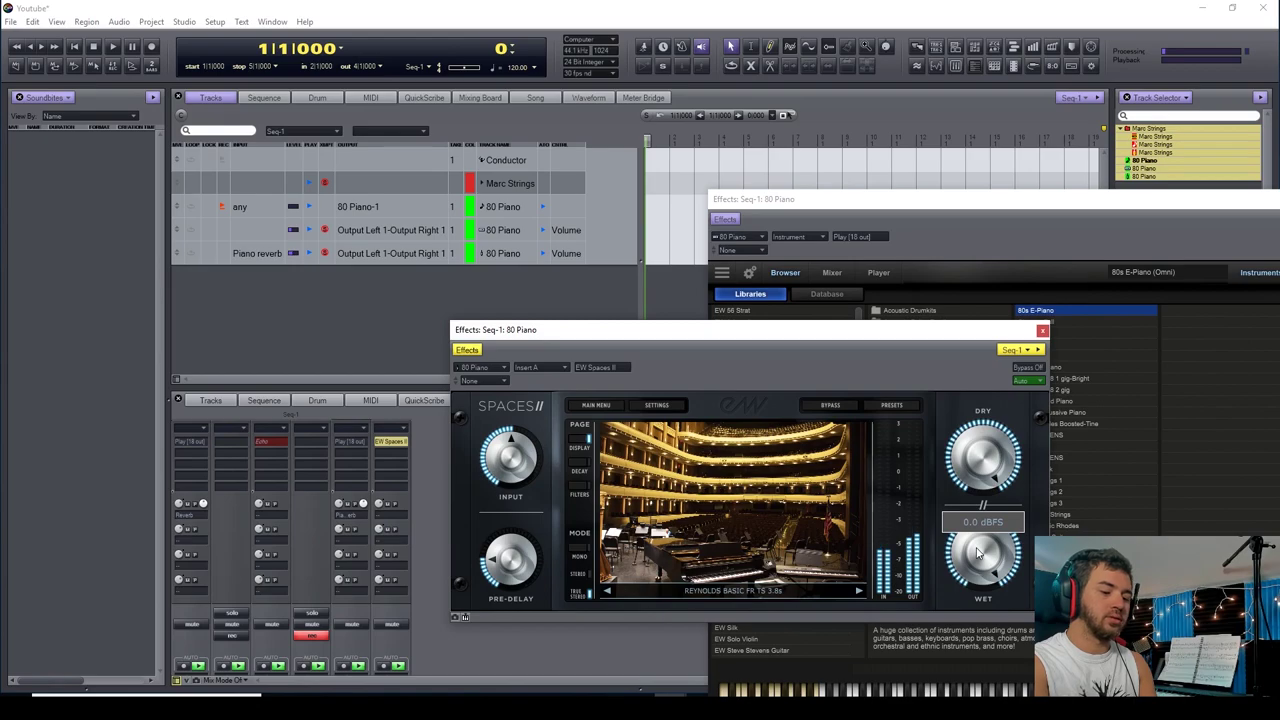
Close the floating EW Spaces II and instrument plugin windows.
click(333, 250)
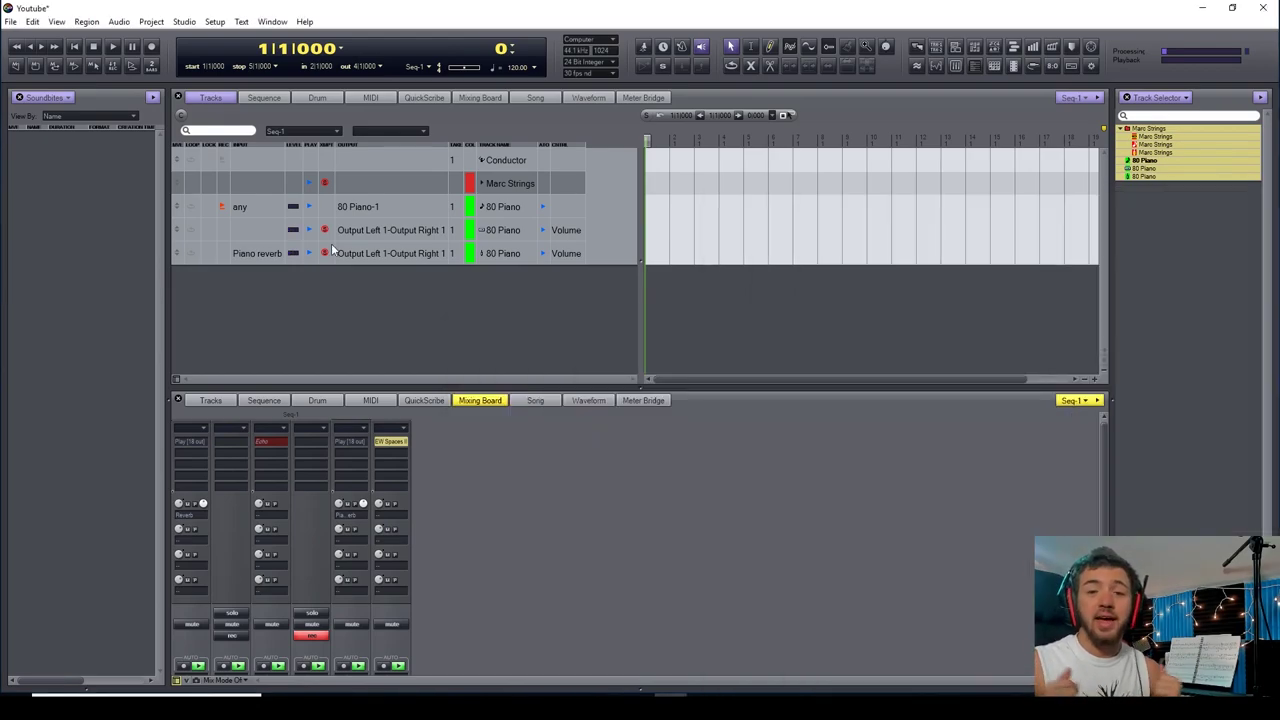